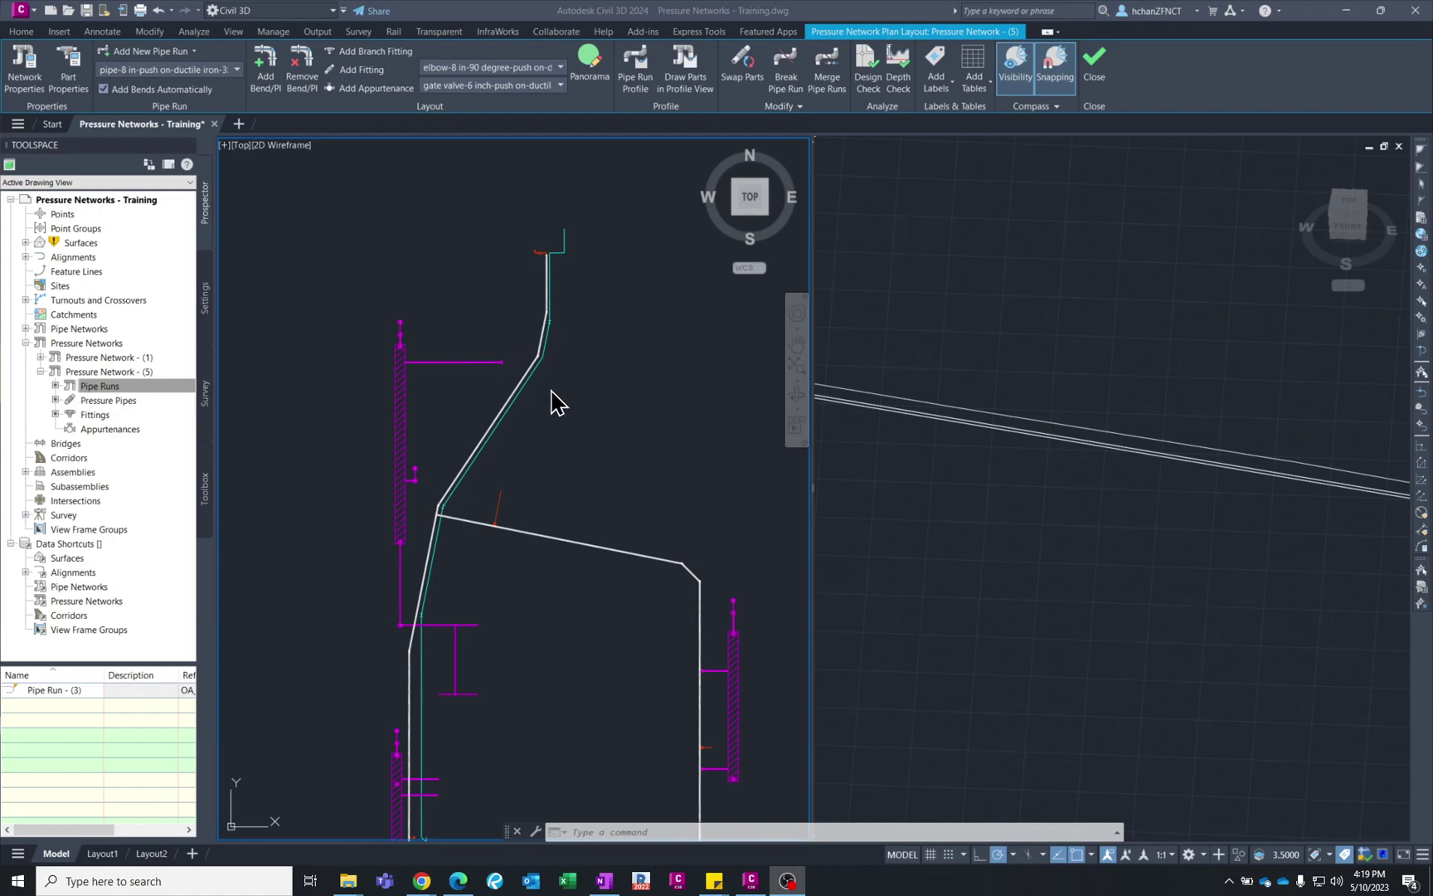
pyautogui.scroll(2, 555, 282)
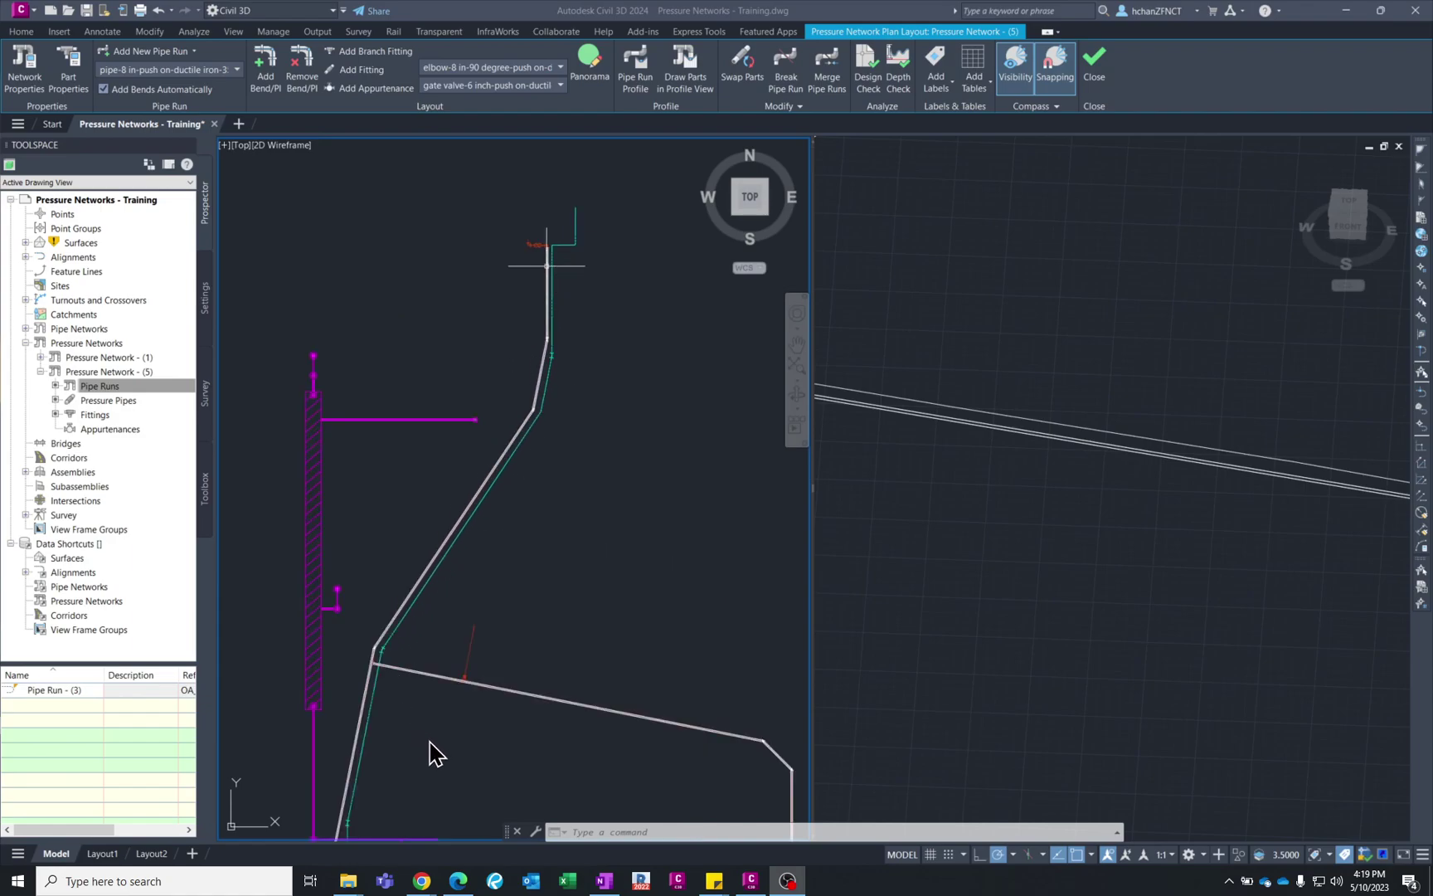
pyautogui.scroll(4, 429, 739)
pyautogui.scroll(2, 429, 739)
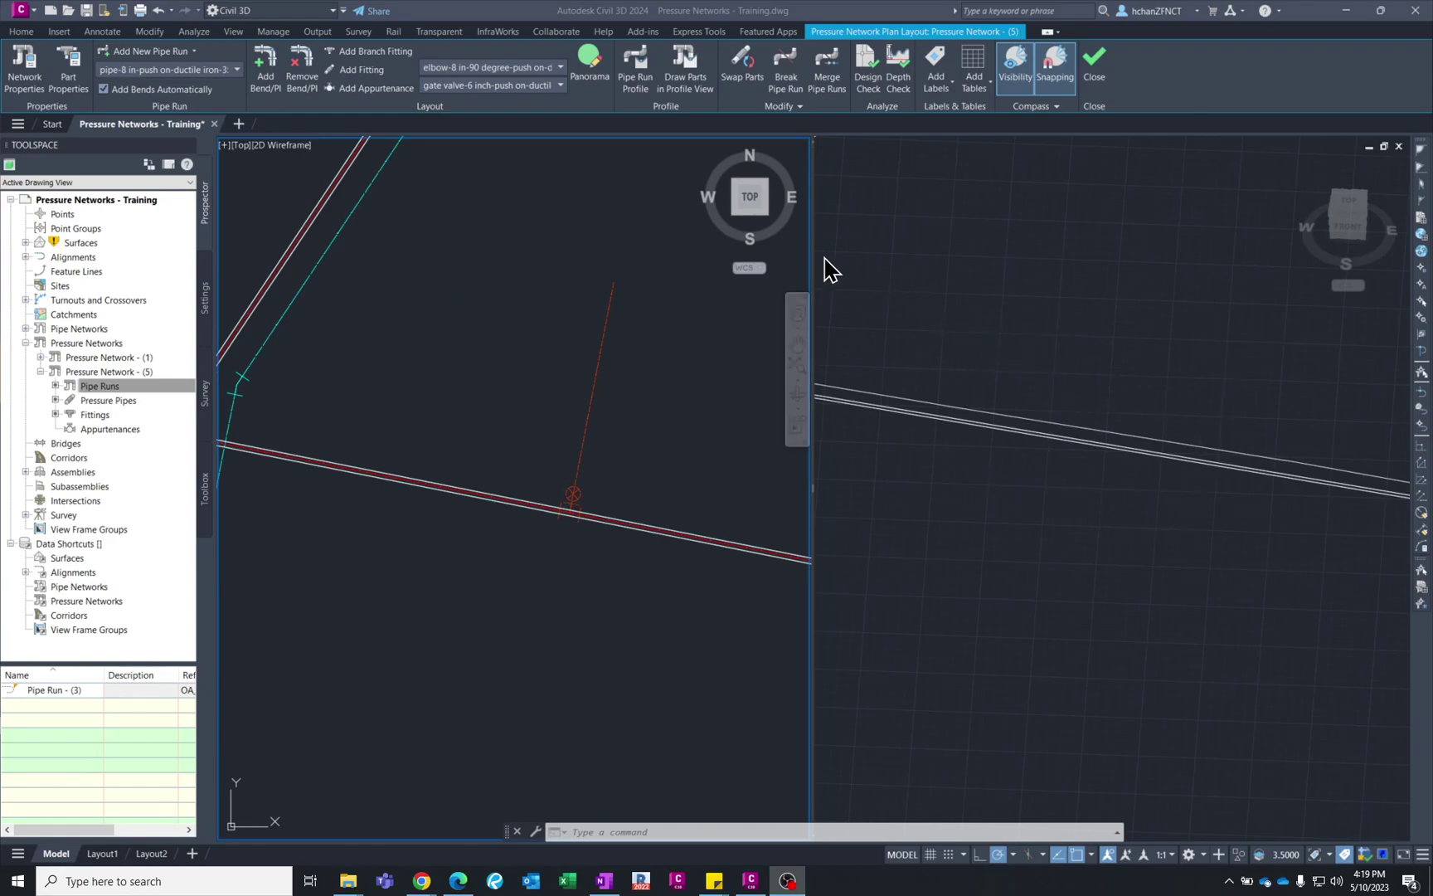
pyautogui.click(233, 31)
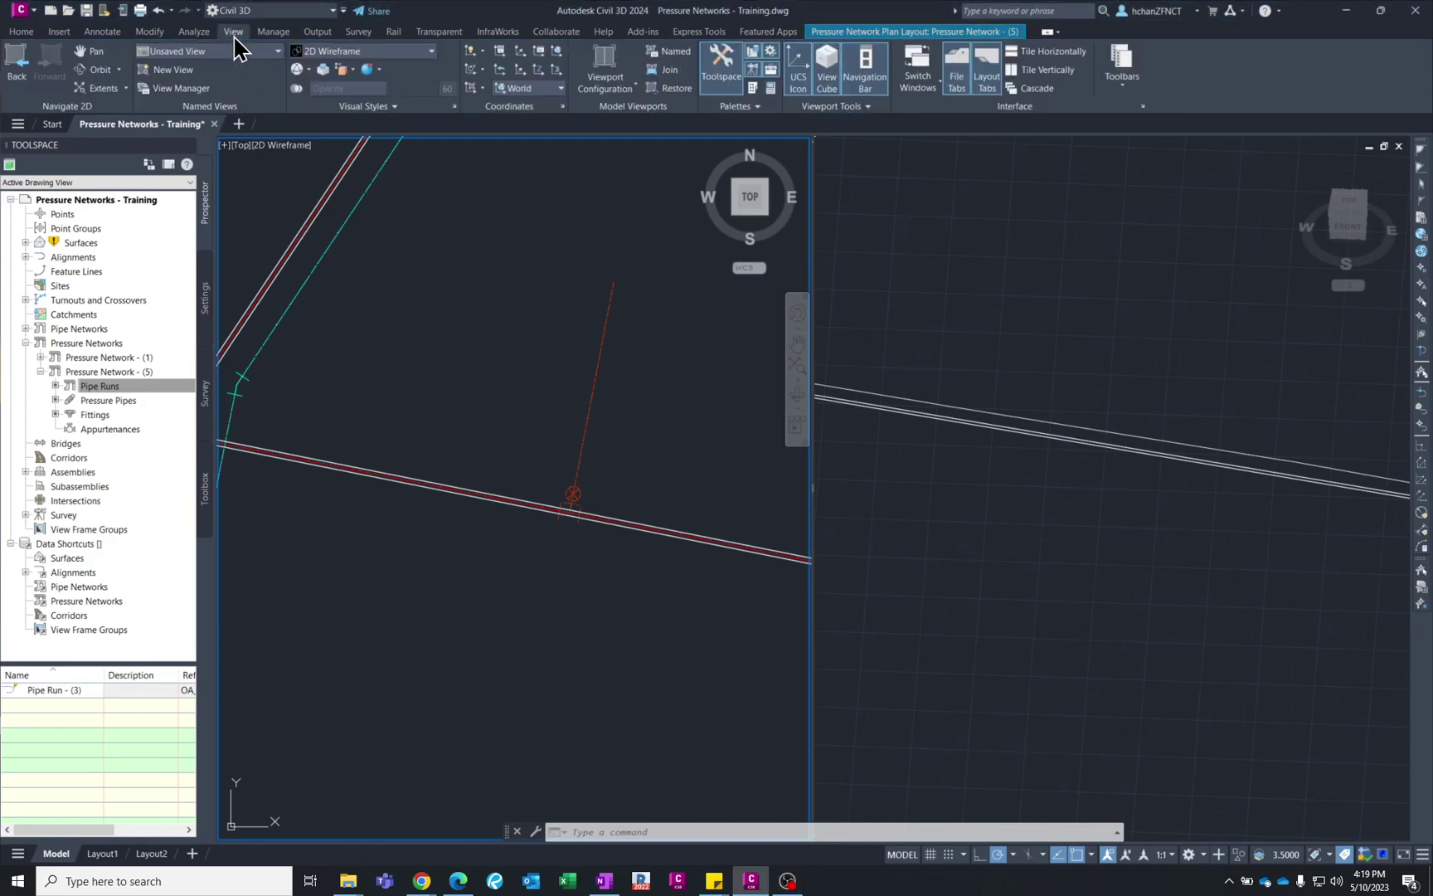
pyautogui.click(607, 84)
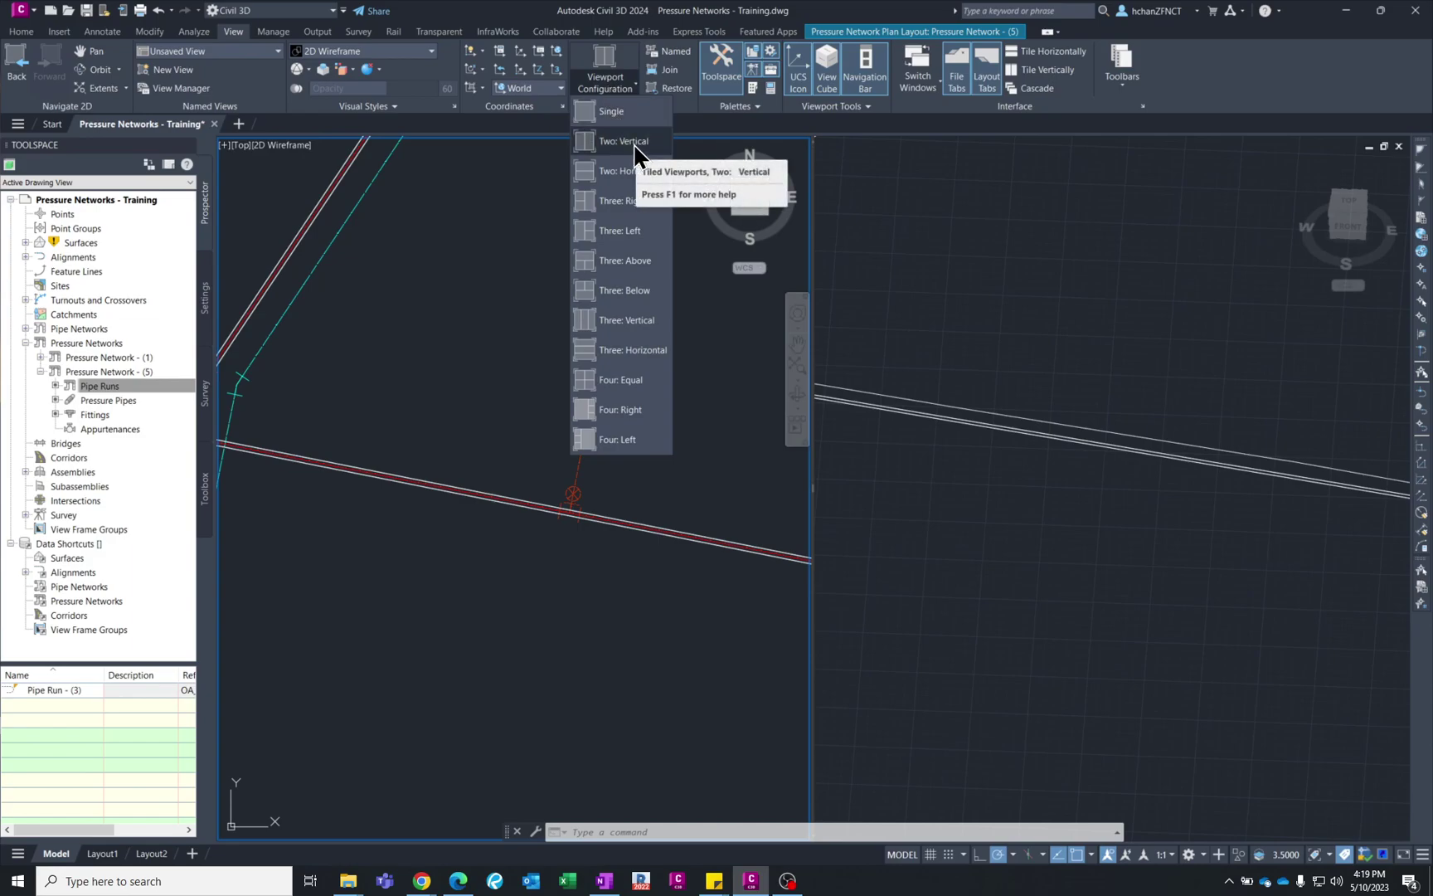
pyautogui.click(445, 283)
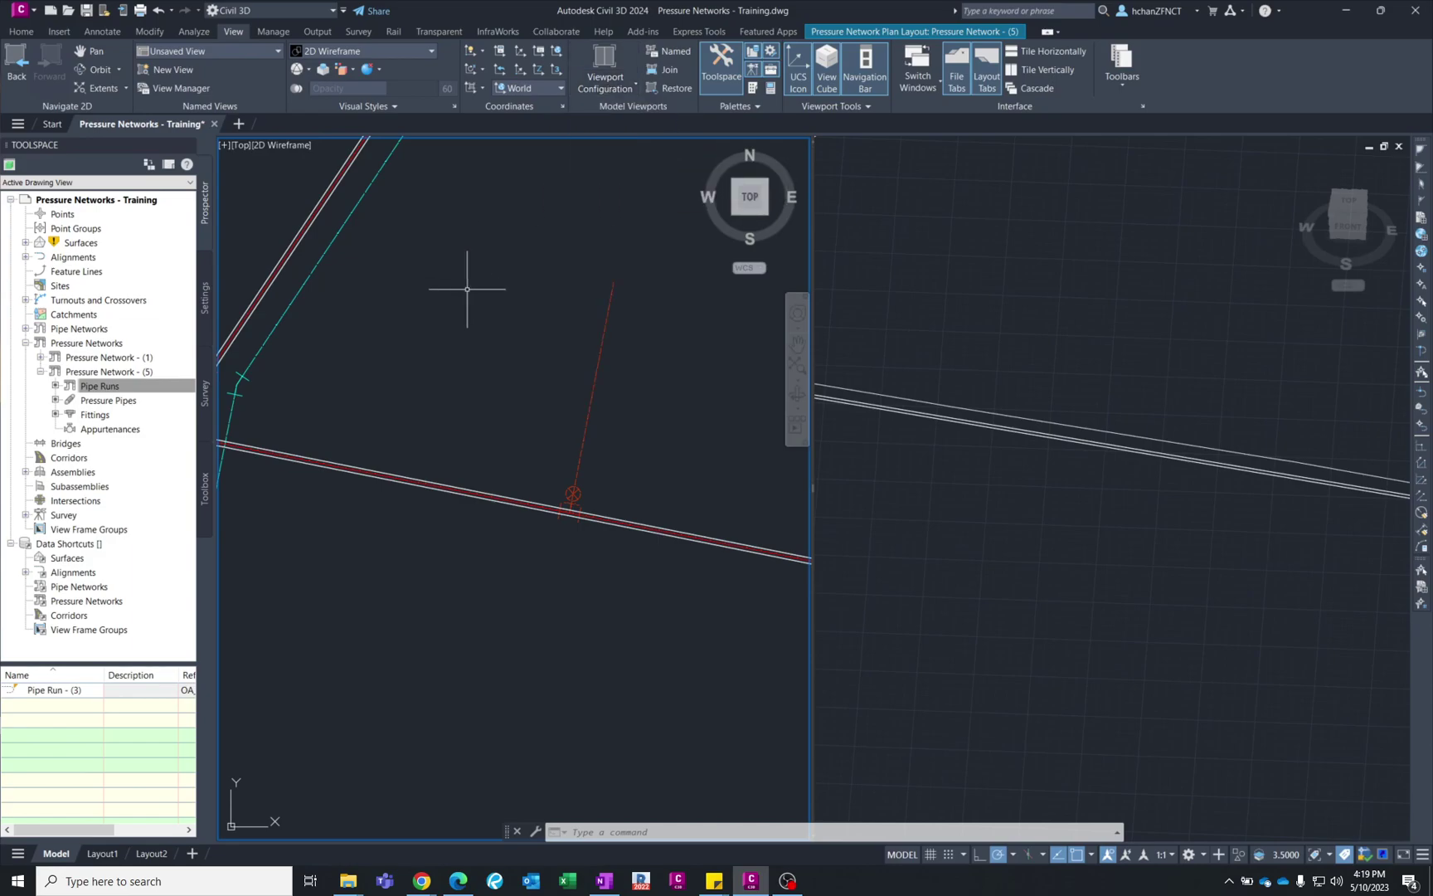
# - Break the pressure pipe run where the red line with the circular symbol meets it
pyautogui.scroll(2, 534, 563)
pyautogui.scroll(4, 503, 522)
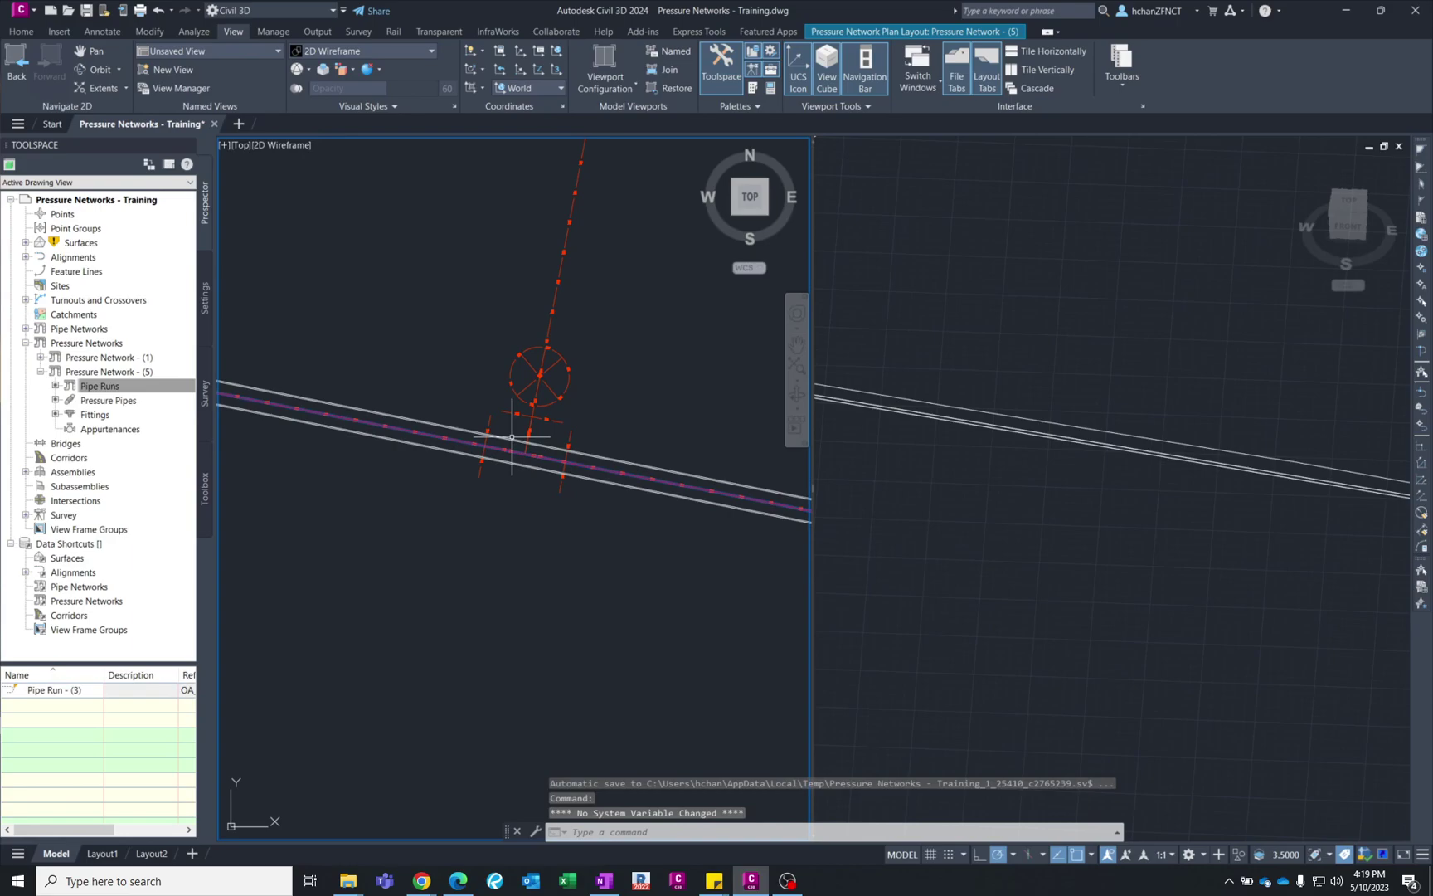
pyautogui.click(848, 32)
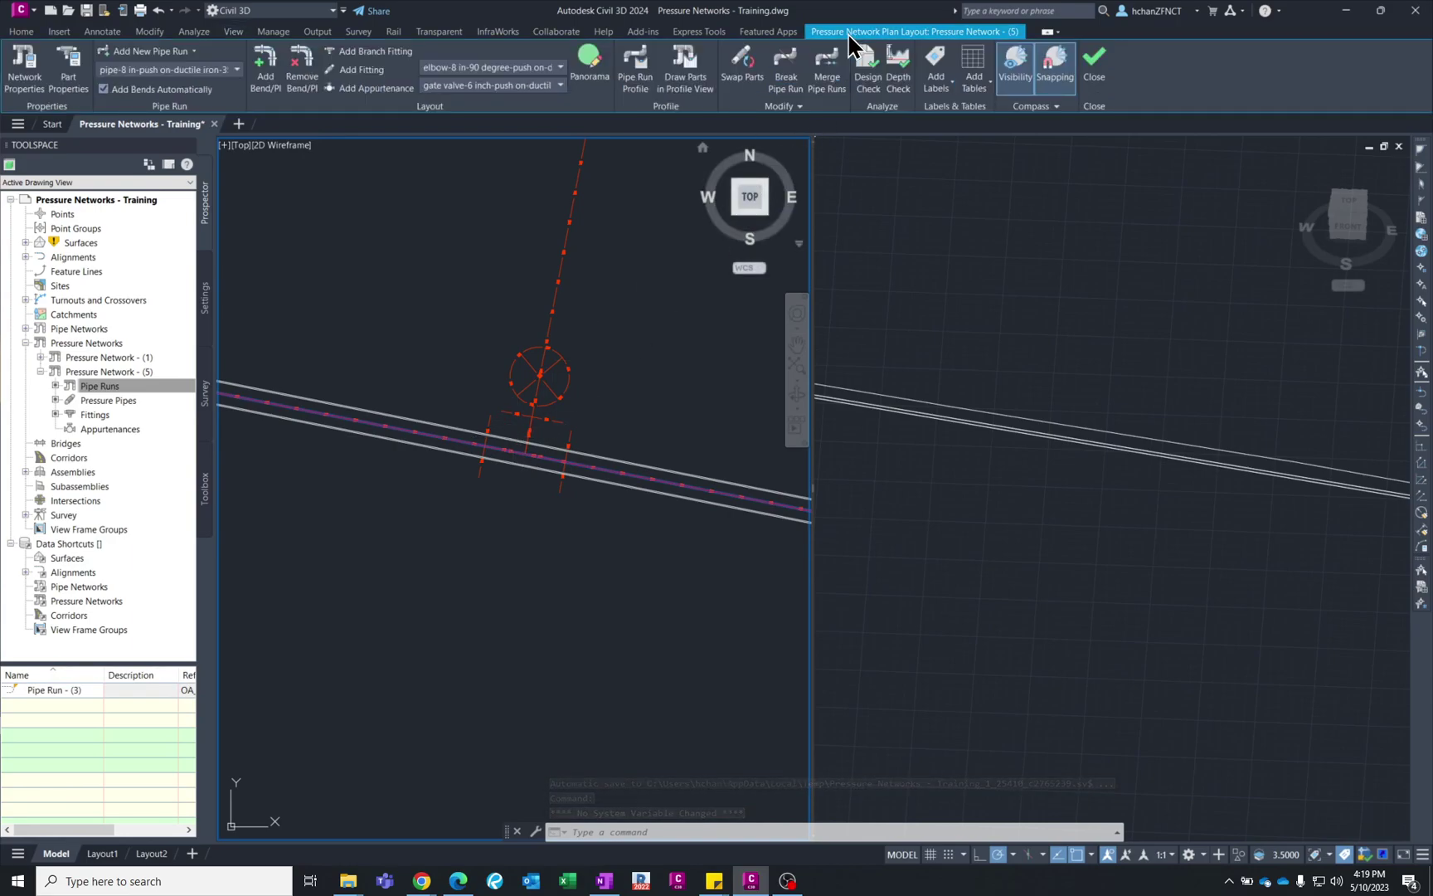
pyautogui.click(786, 66)
pyautogui.scroll(3, 556, 452)
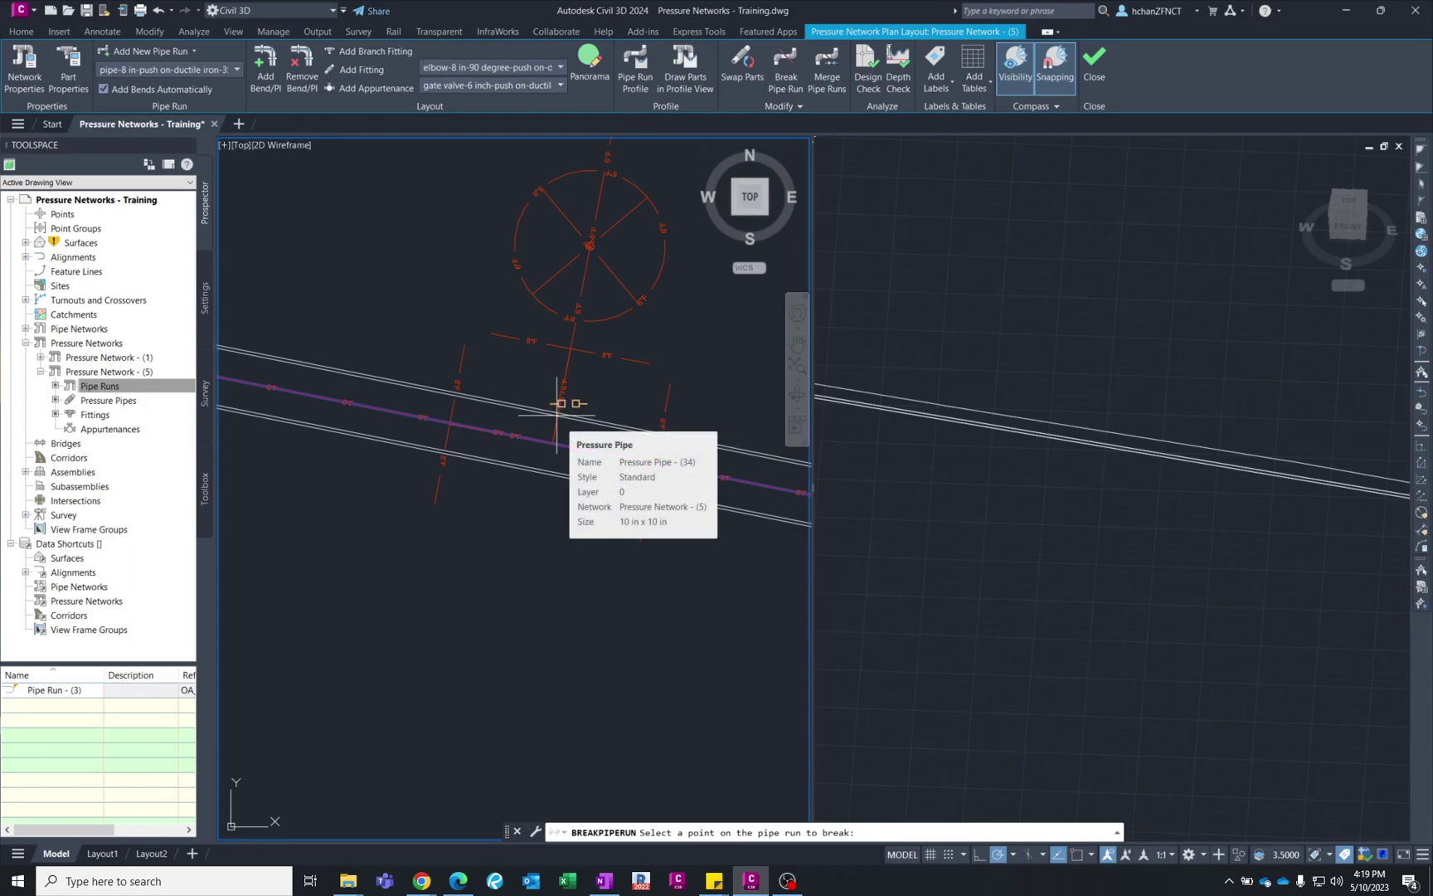
pyautogui.click(557, 414)
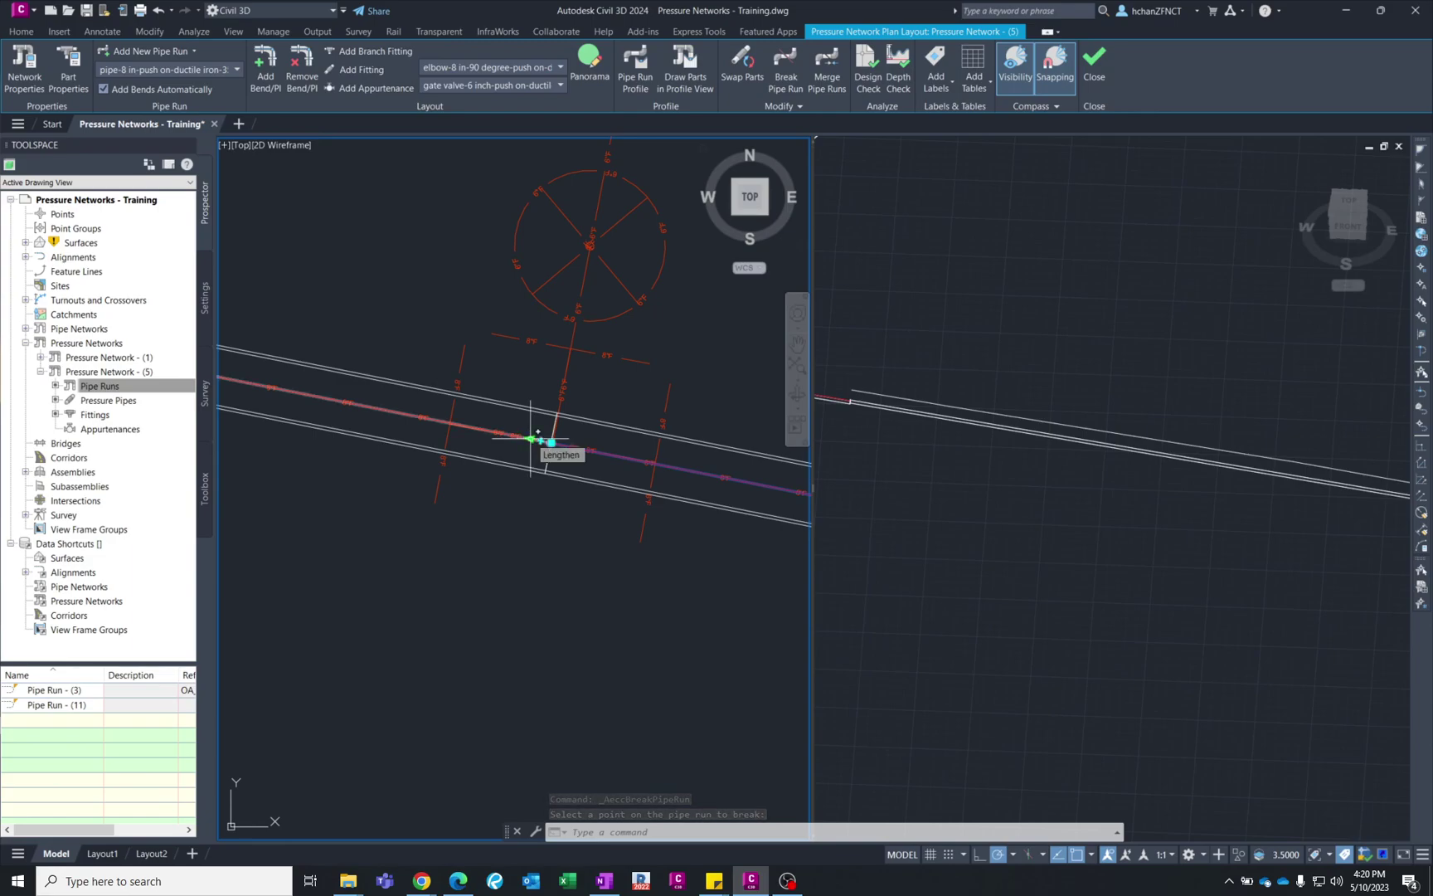
# - Shorten the eastern pipe segment by pulling its end back from the break, clear of the red symbol
pyautogui.click(531, 438)
pyautogui.scroll(-3, 543, 444)
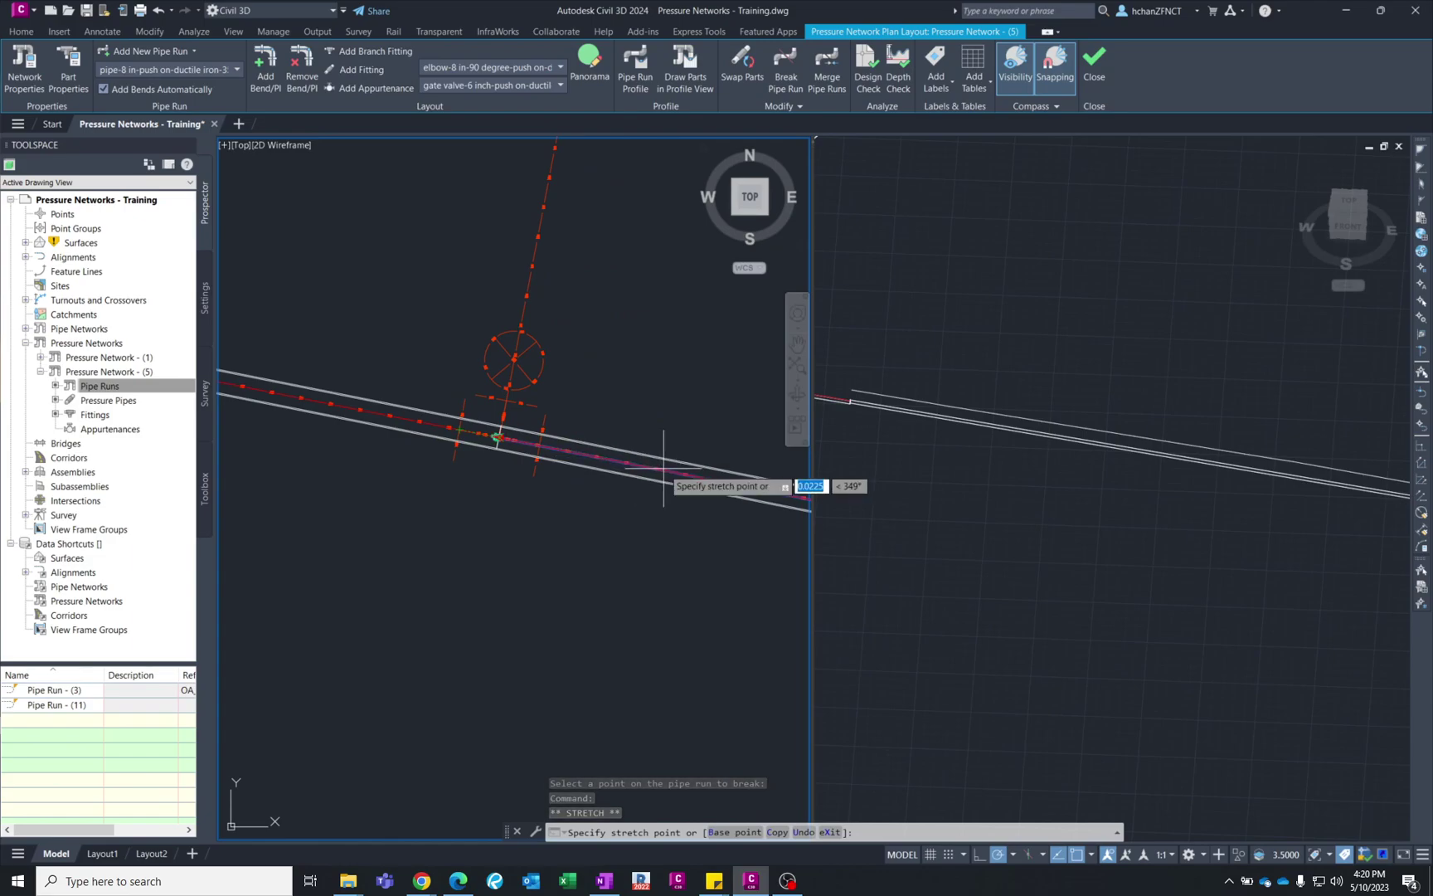
pyautogui.click(664, 468)
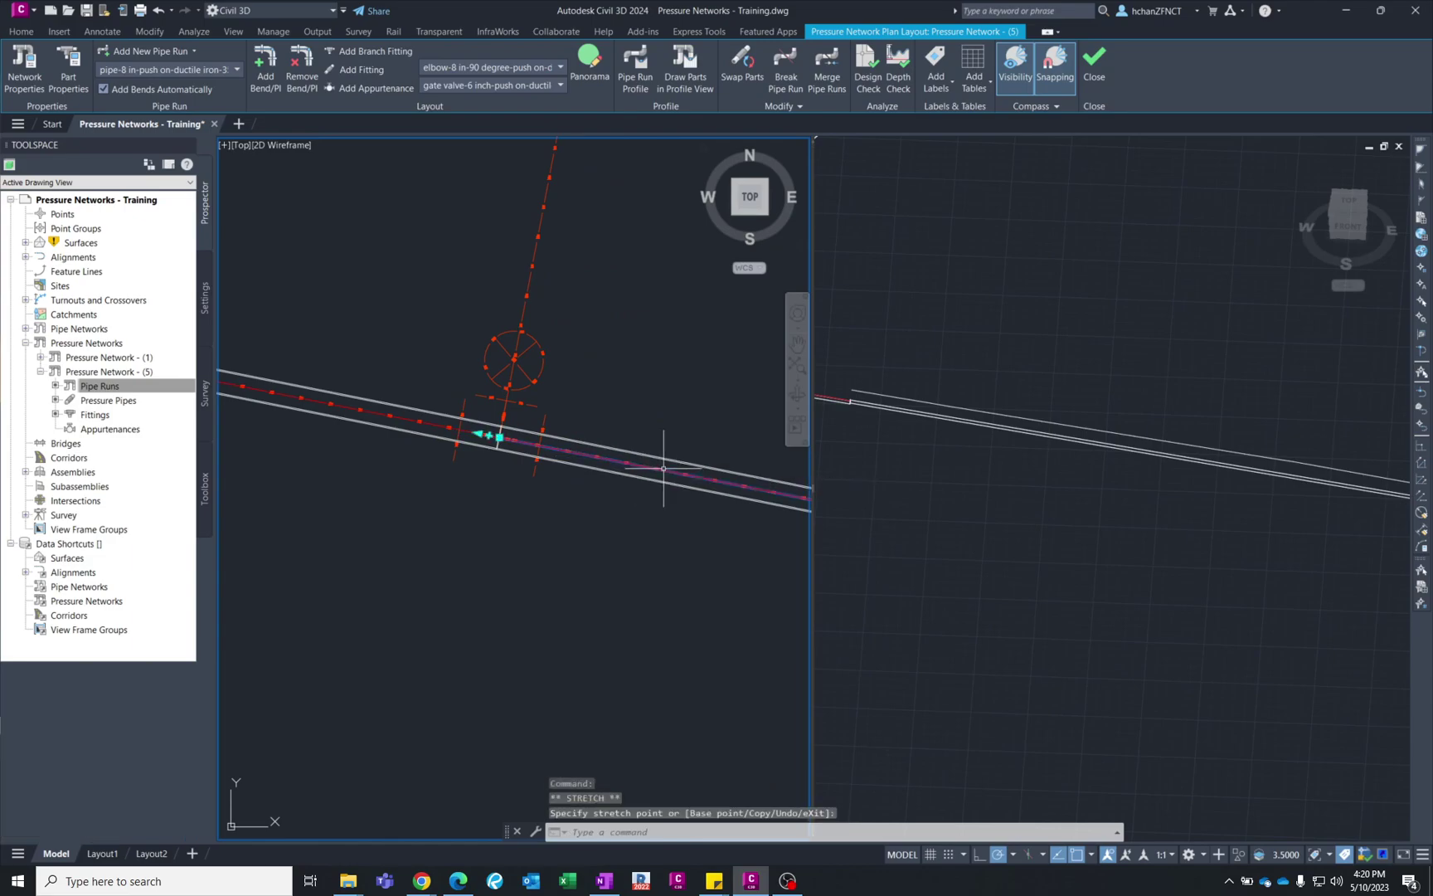
pyautogui.click(499, 438)
pyautogui.click(624, 461)
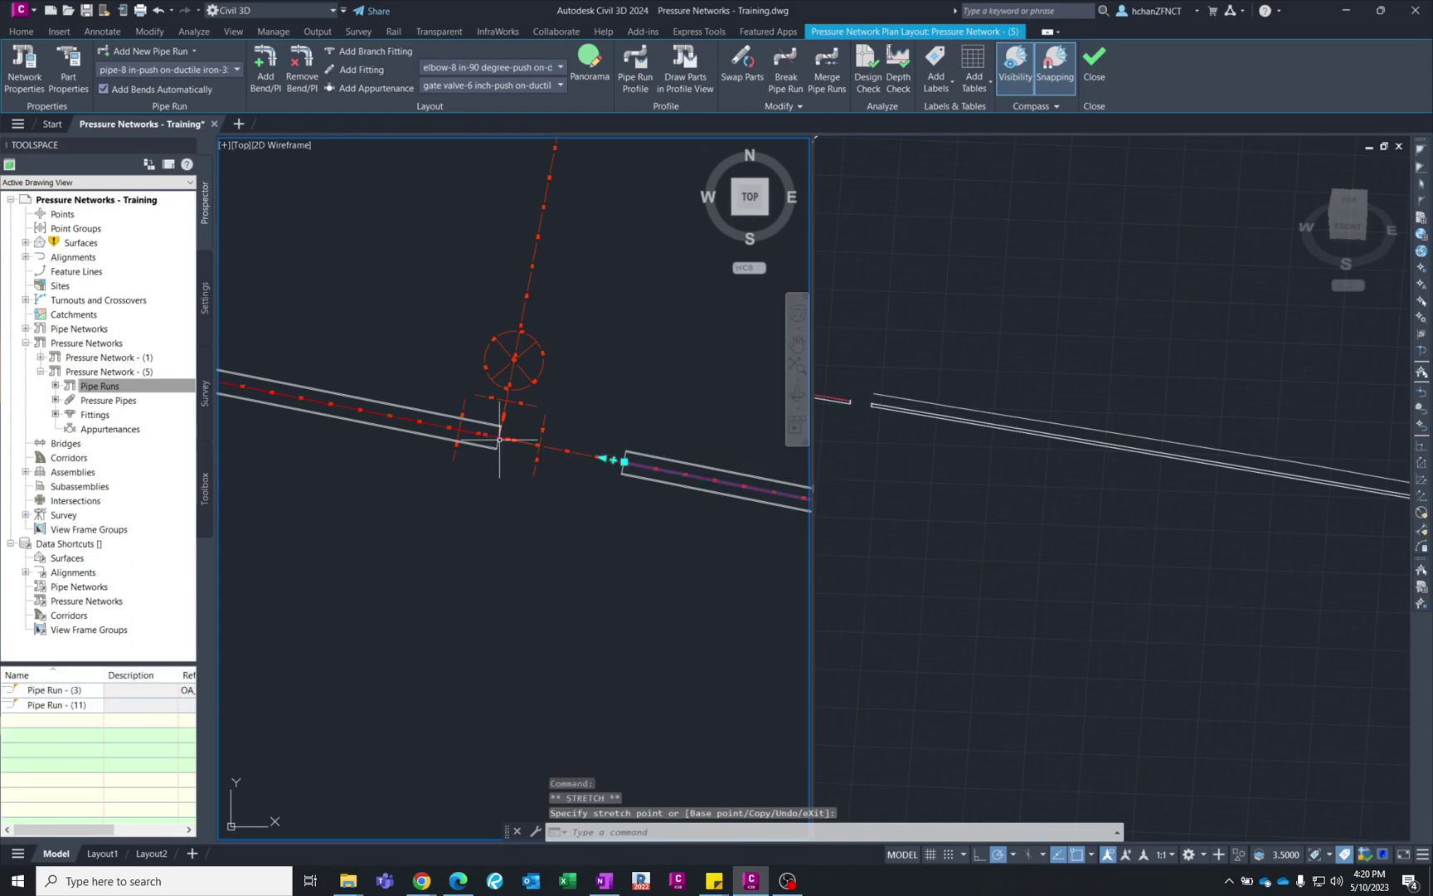
# - Shorten the western pipe segment by pulling its end back along the run, leaving a gap around the red symbol
pyautogui.click(521, 441)
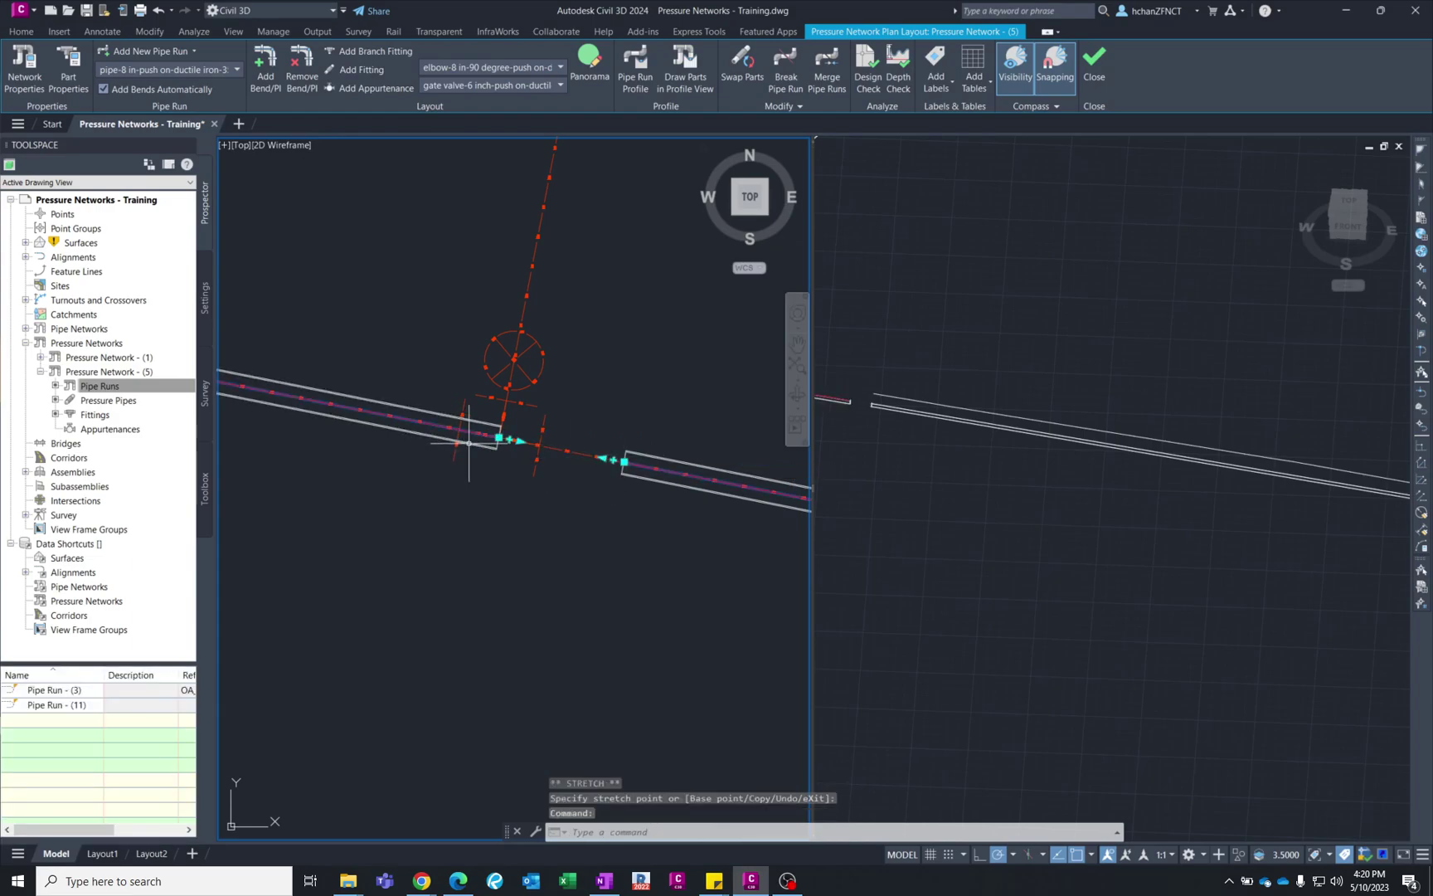
pyautogui.click(520, 441)
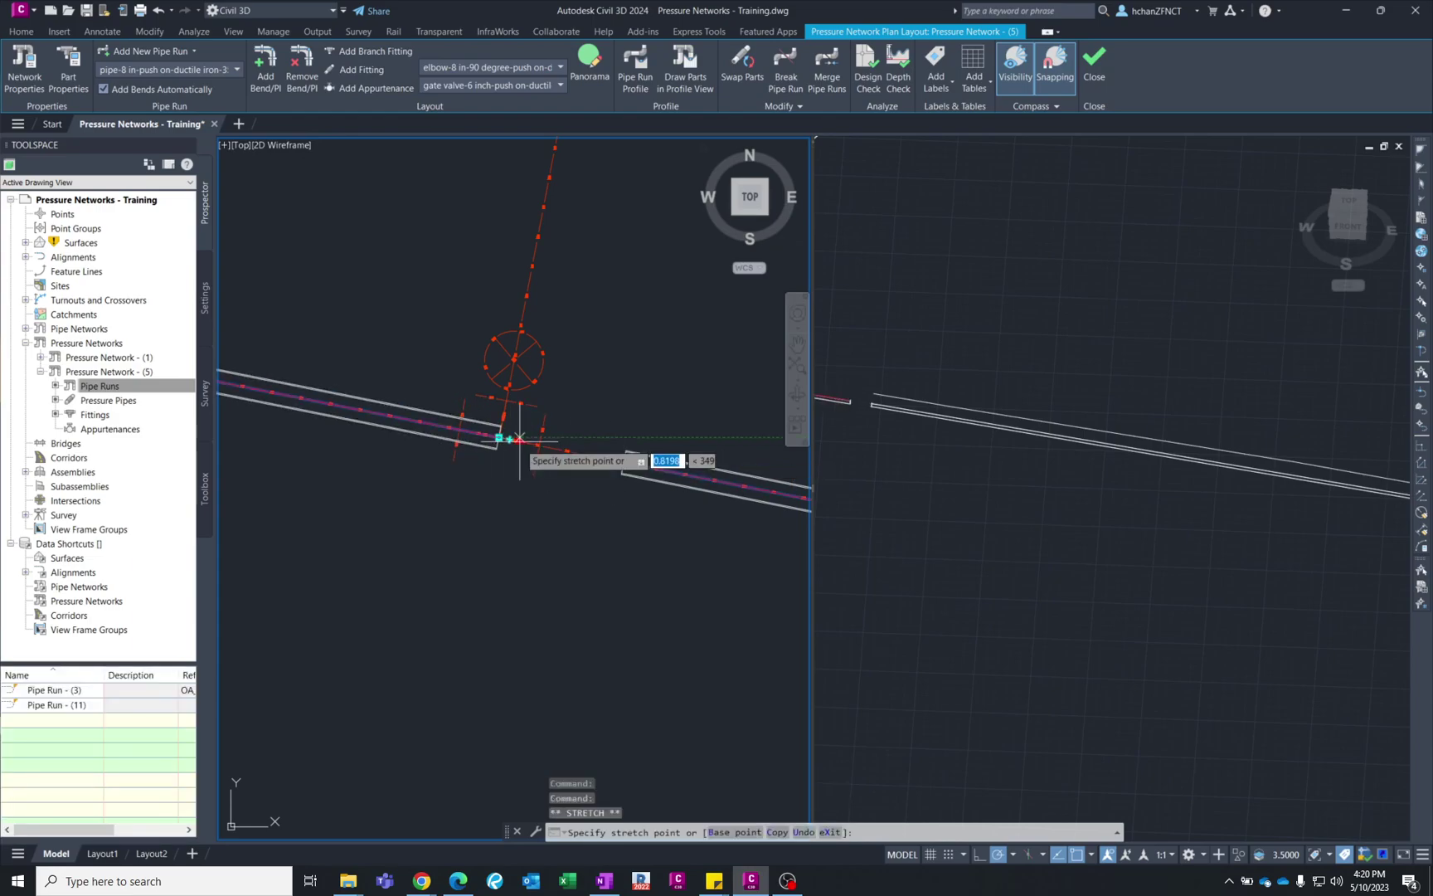
pyautogui.click(361, 407)
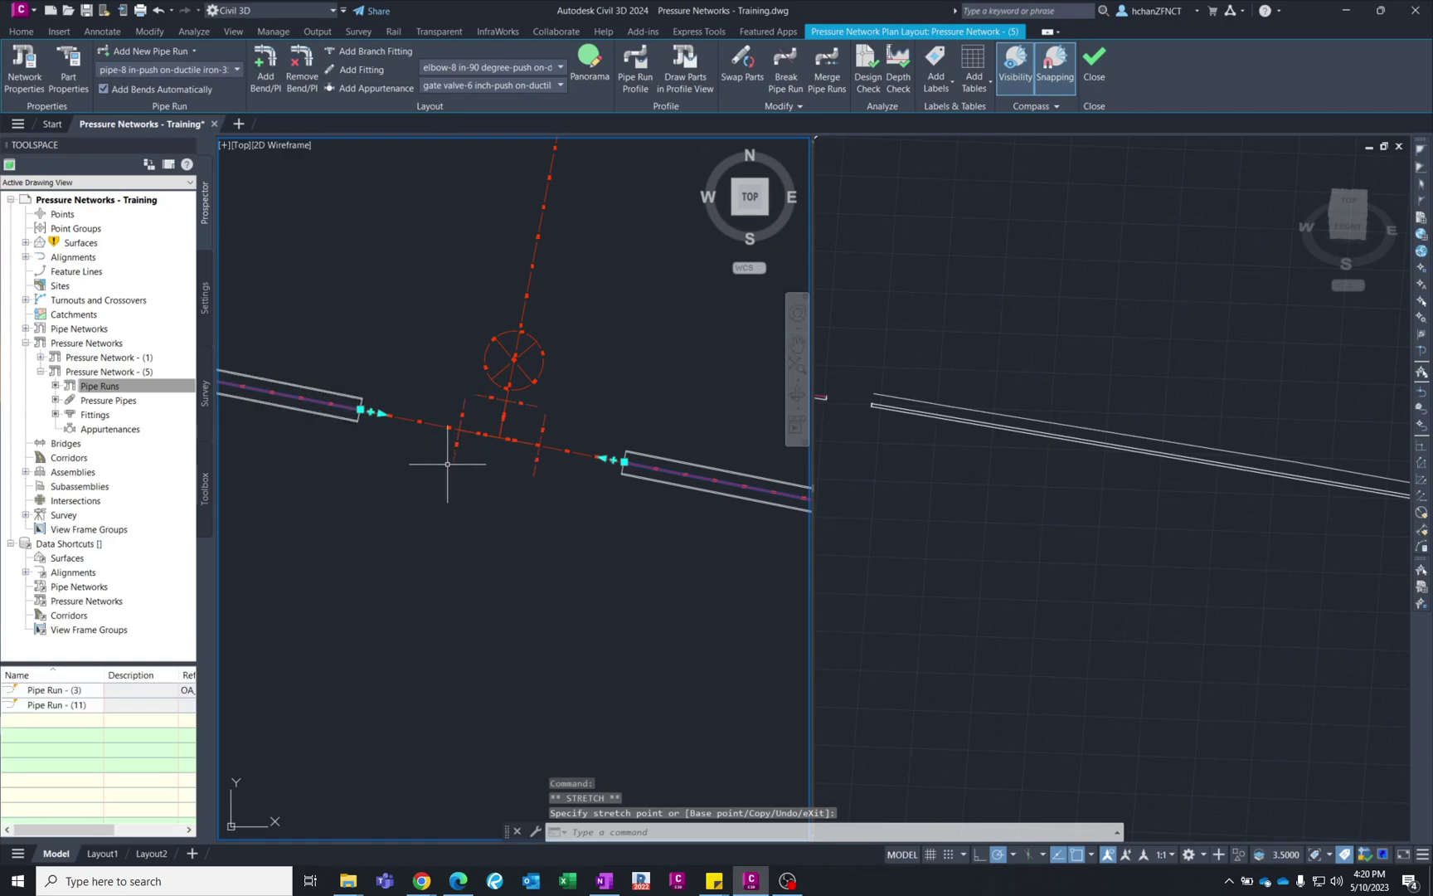
pyautogui.press('Escape')
pyautogui.click(449, 507)
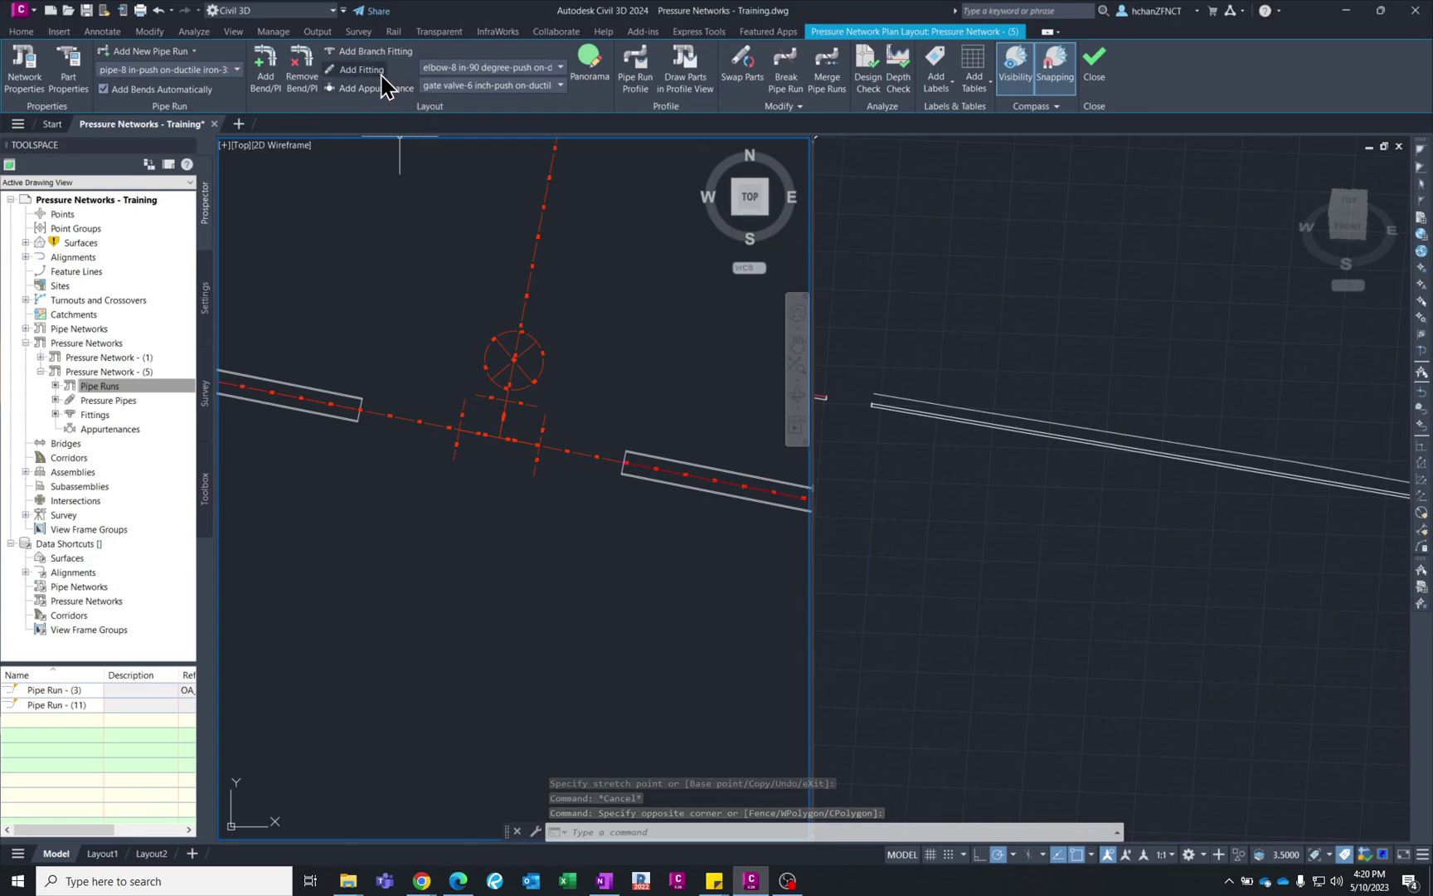
# - Add an elbow-8 in-90 degree push-on ductile iron fitting to each open pipe end at the gap
pyautogui.click(550, 67)
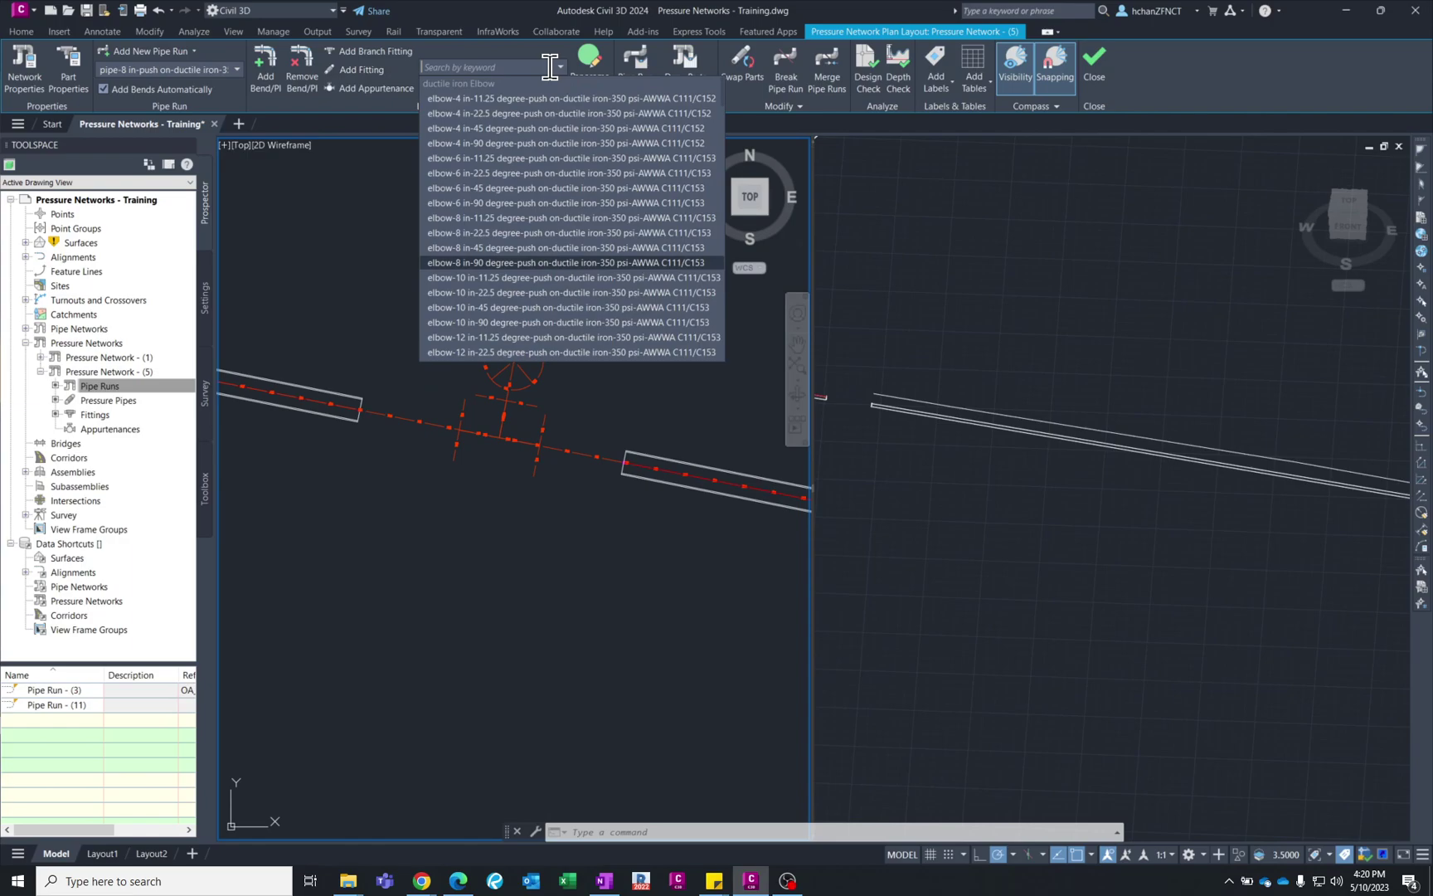
pyautogui.click(469, 264)
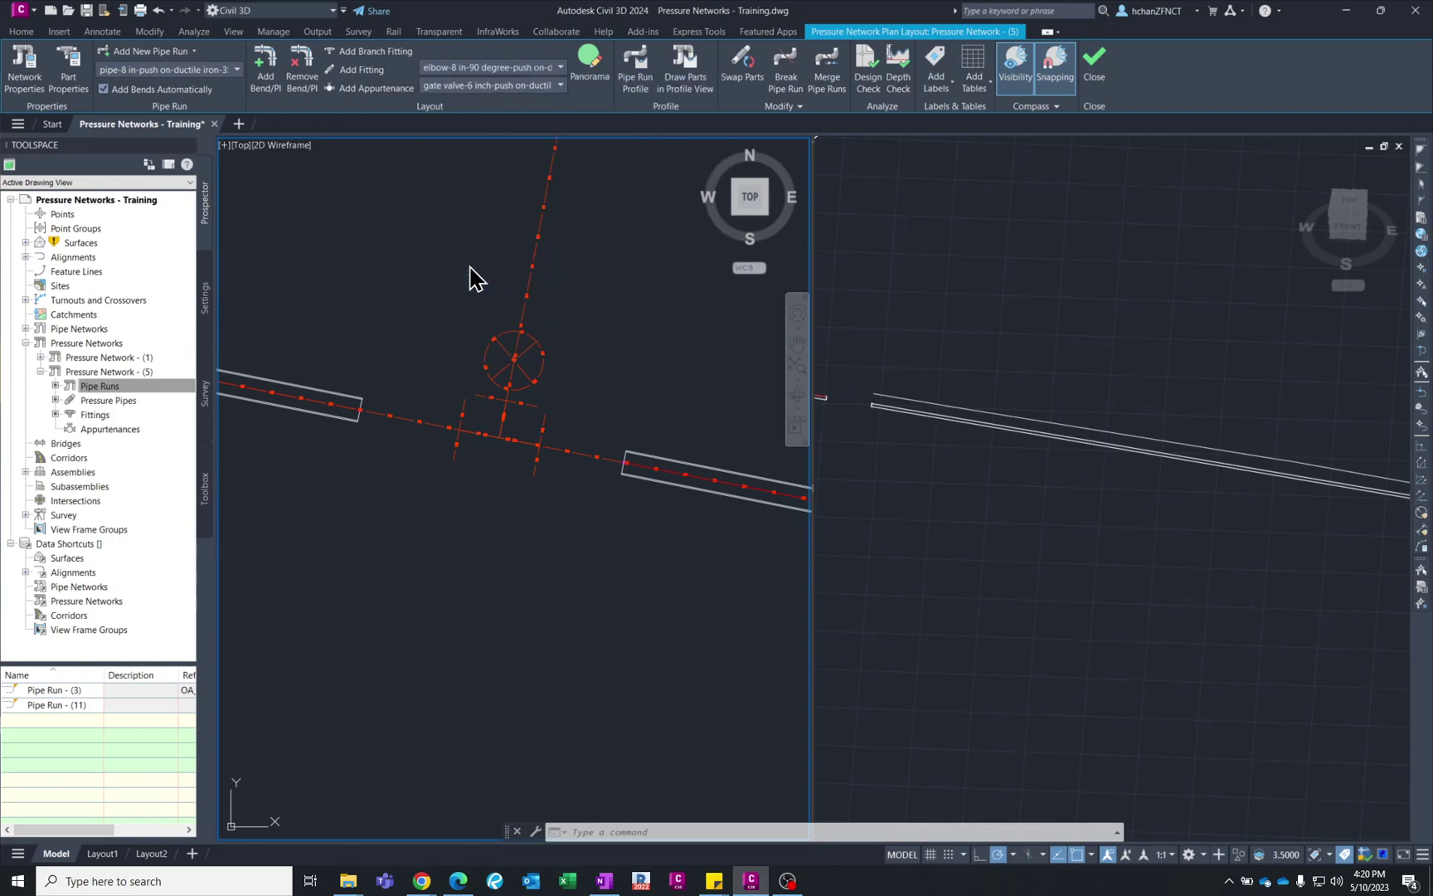
pyautogui.click(348, 73)
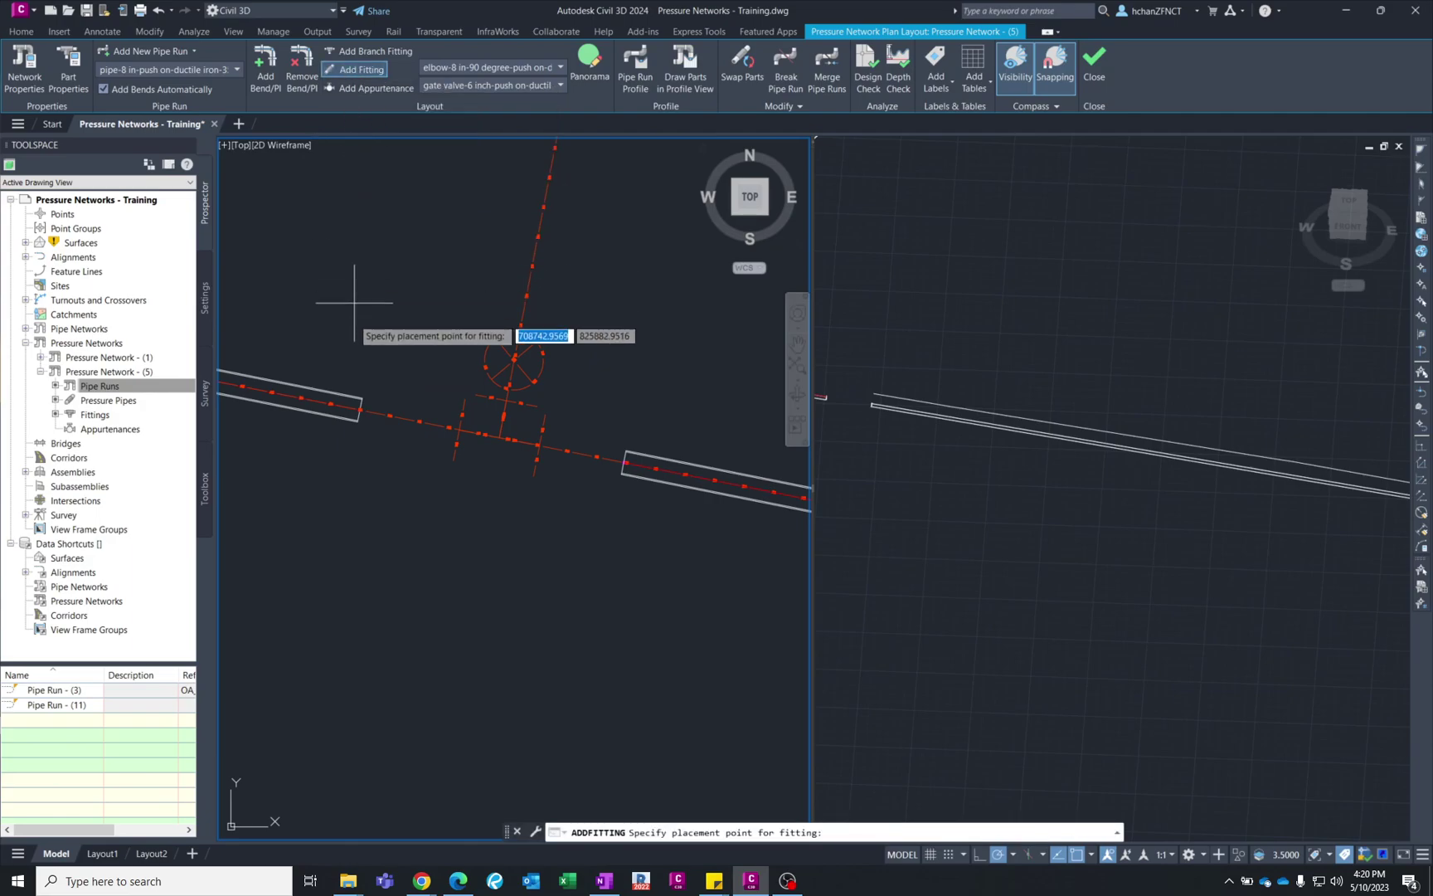
pyautogui.scroll(3, 366, 407)
pyautogui.scroll(2, 367, 406)
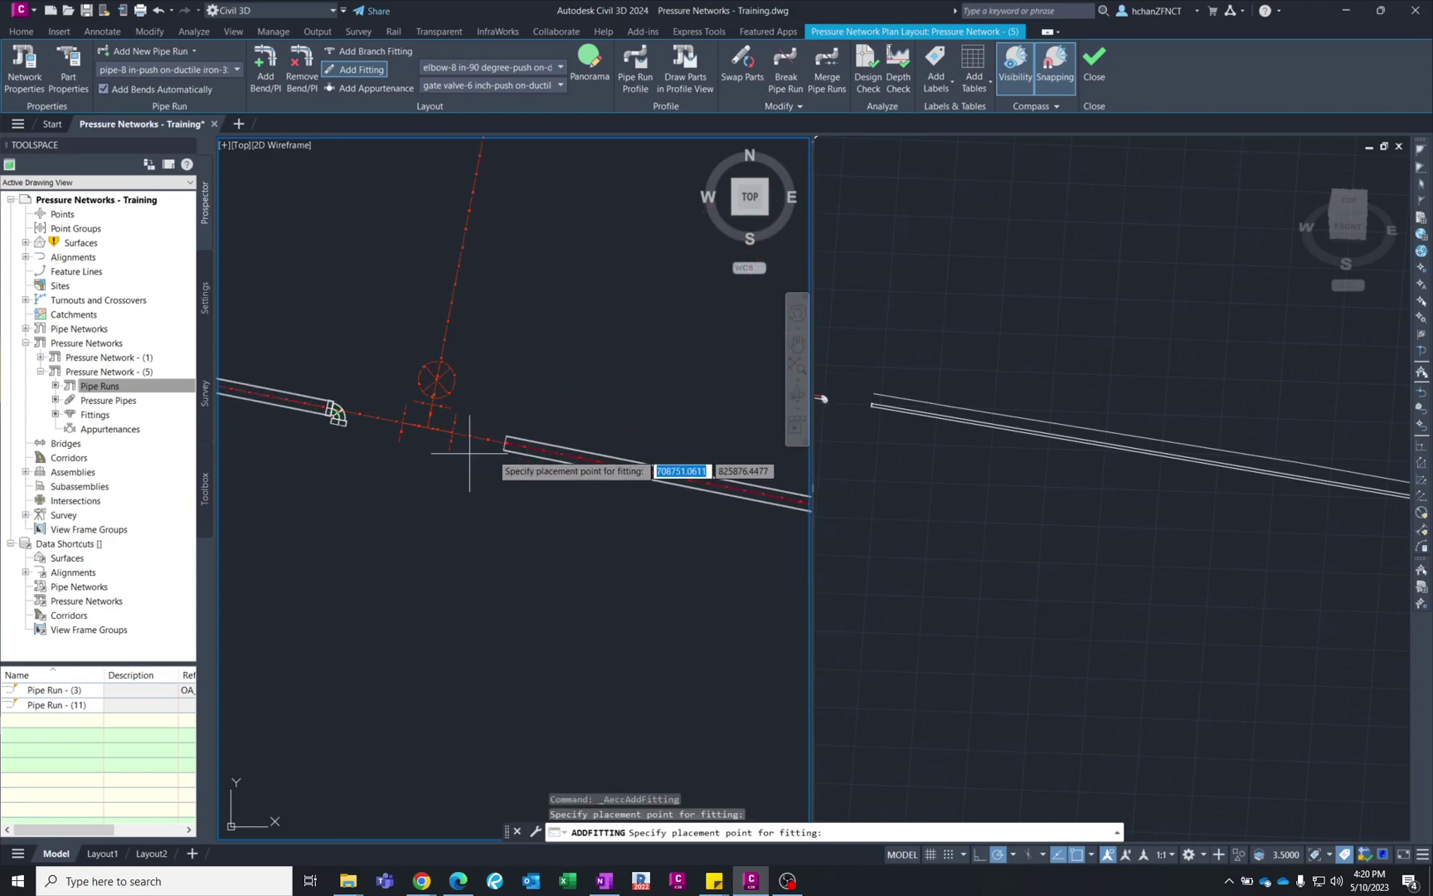
pyautogui.click(481, 409)
pyautogui.scroll(-5, 498, 423)
pyautogui.press('Escape')
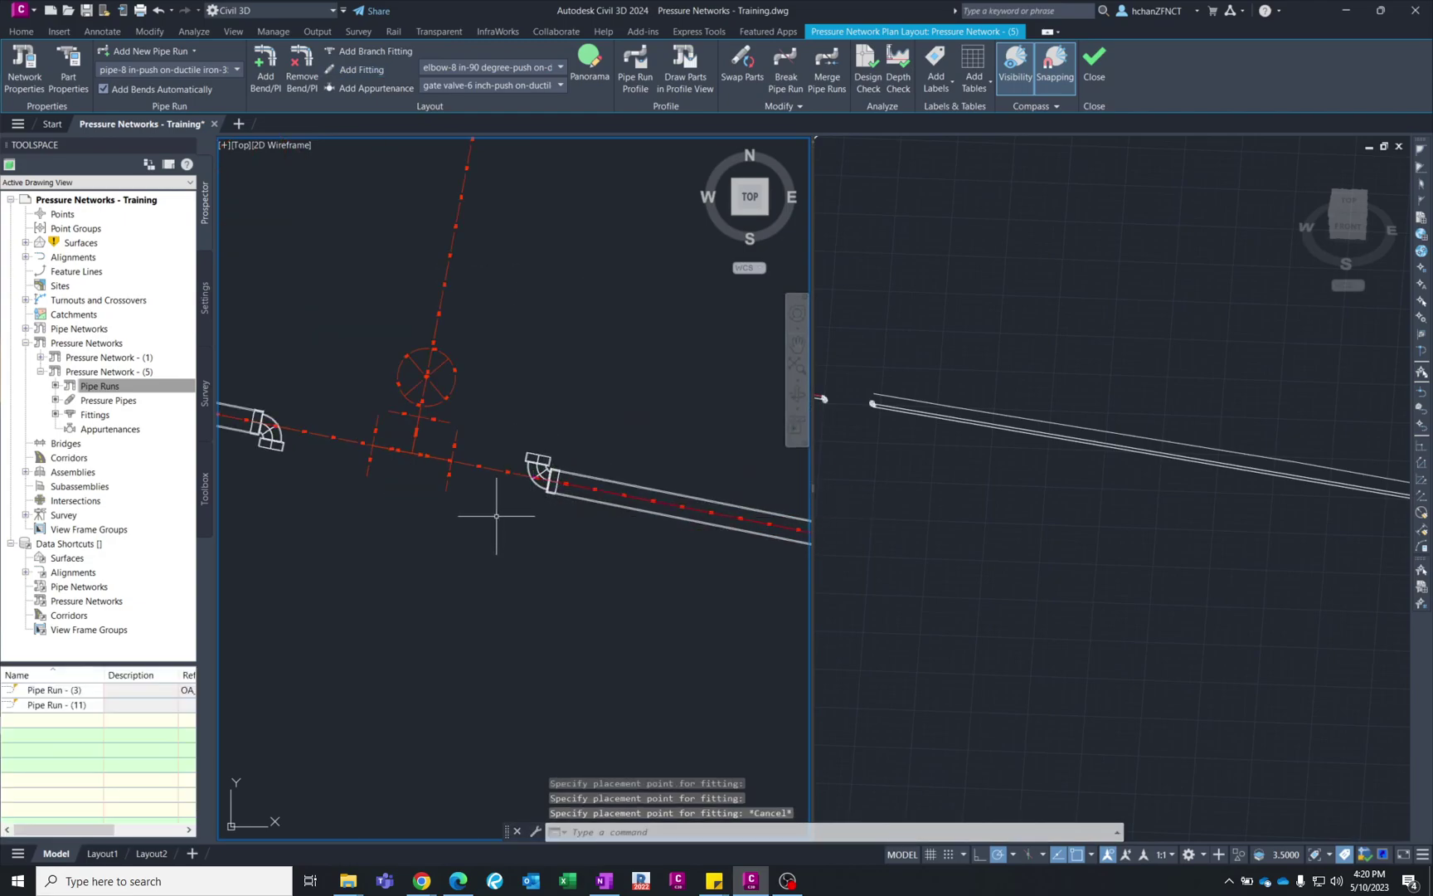
# - Detach both pipe runs of Pressure Network - (5), starting with Pipe Run - (3)
pyautogui.moveTo(389, 554); pyautogui.dragTo(471, 553, button='middle')
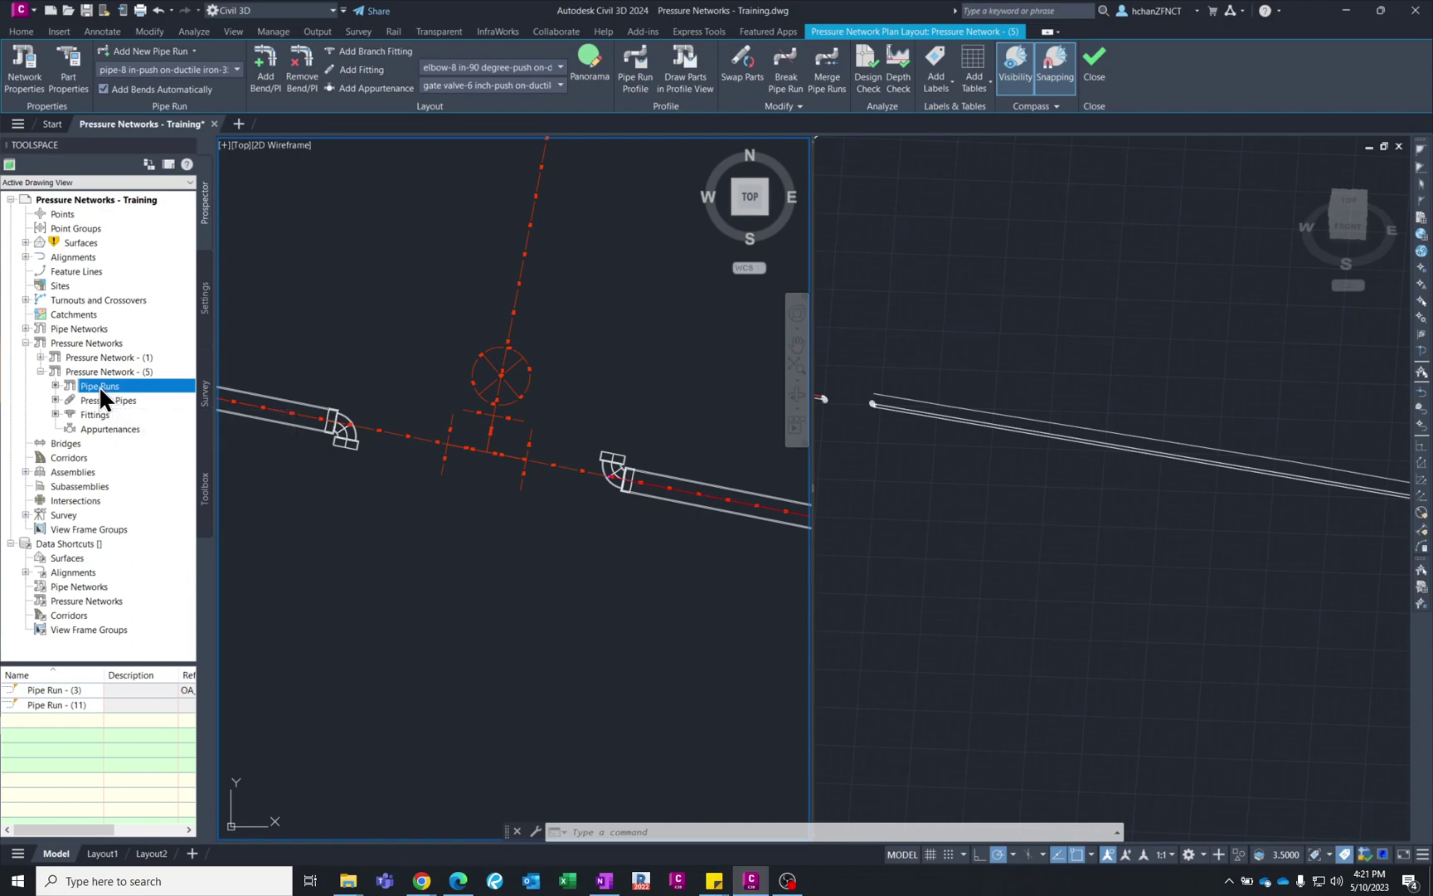
pyautogui.rightClick(65, 692)
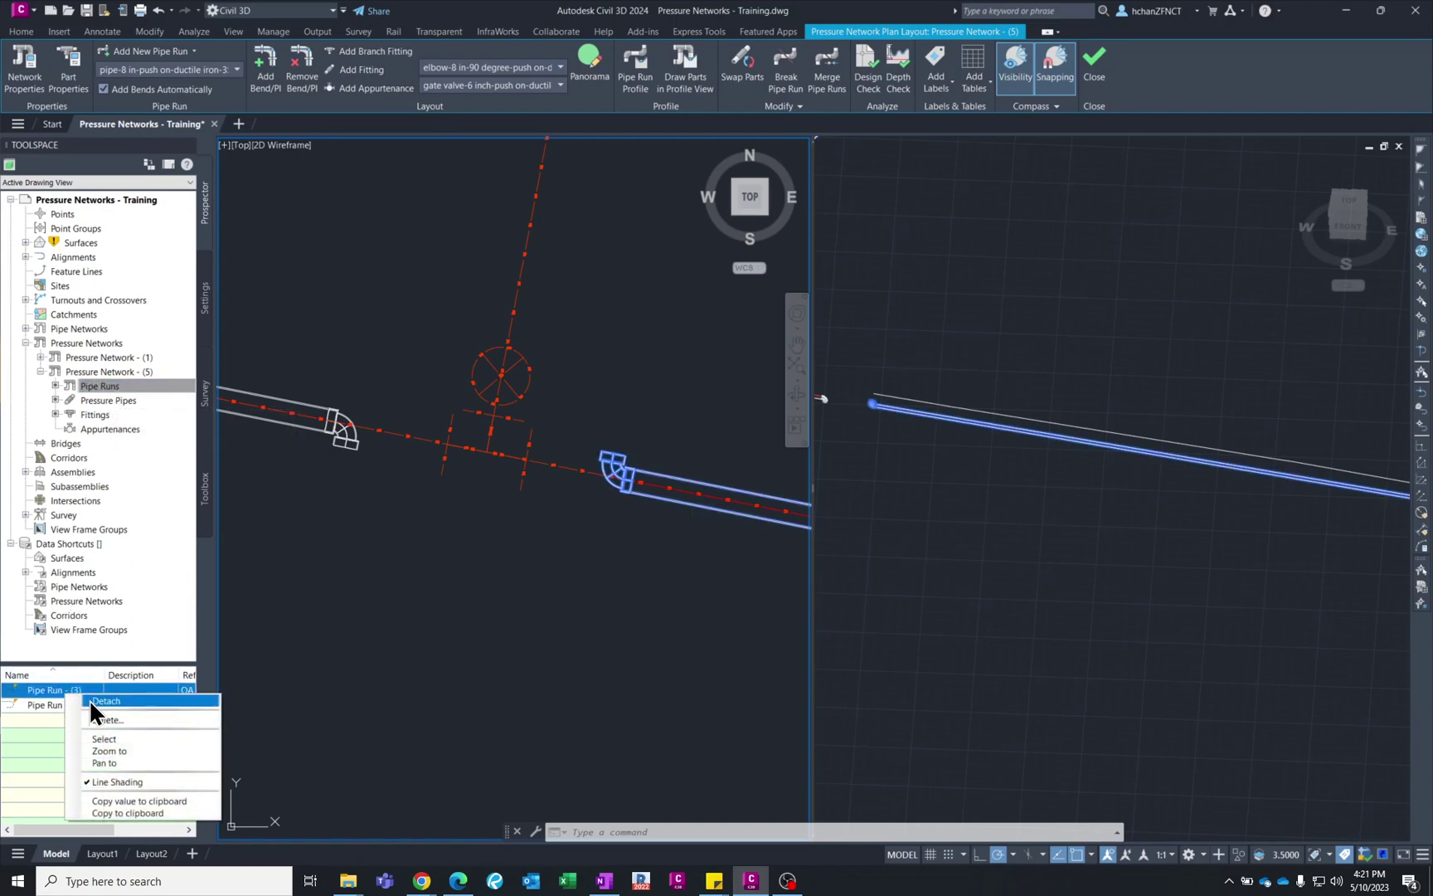
pyautogui.click(93, 701)
pyautogui.click(64, 692)
pyautogui.rightClick(64, 691)
pyautogui.click(86, 701)
pyautogui.click(571, 614)
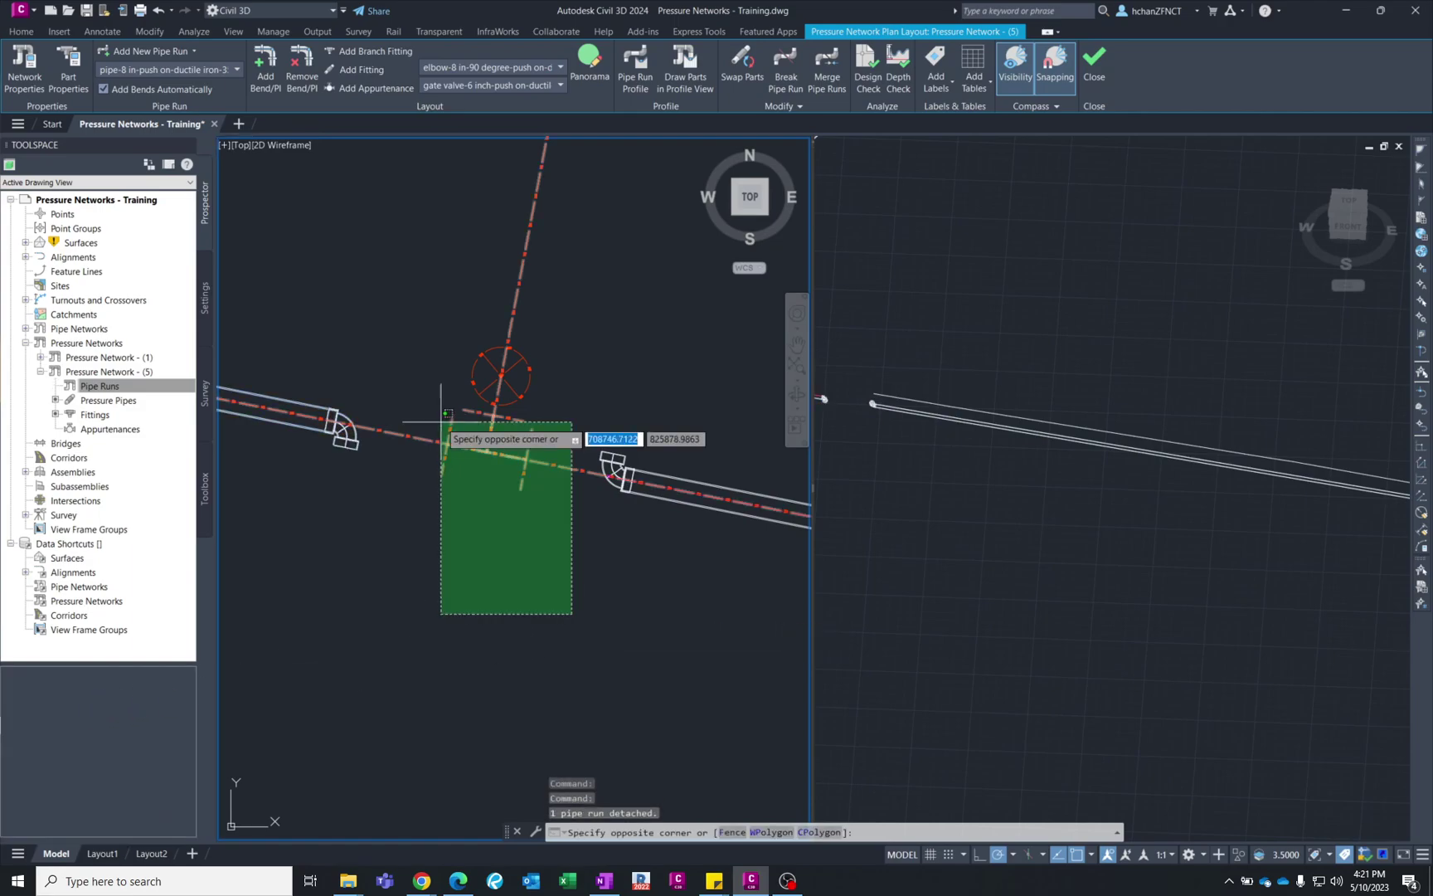
pyautogui.click(440, 454)
# - Rotate the western 90-degree elbow about its pipe axis in the 3D view so its open end points vertically up
pyautogui.click(1026, 519)
pyautogui.keyDown('shift'); pyautogui.moveTo(1026, 518); pyautogui.dragTo(1016, 477, button='middle'); pyautogui.keyUp('shift')
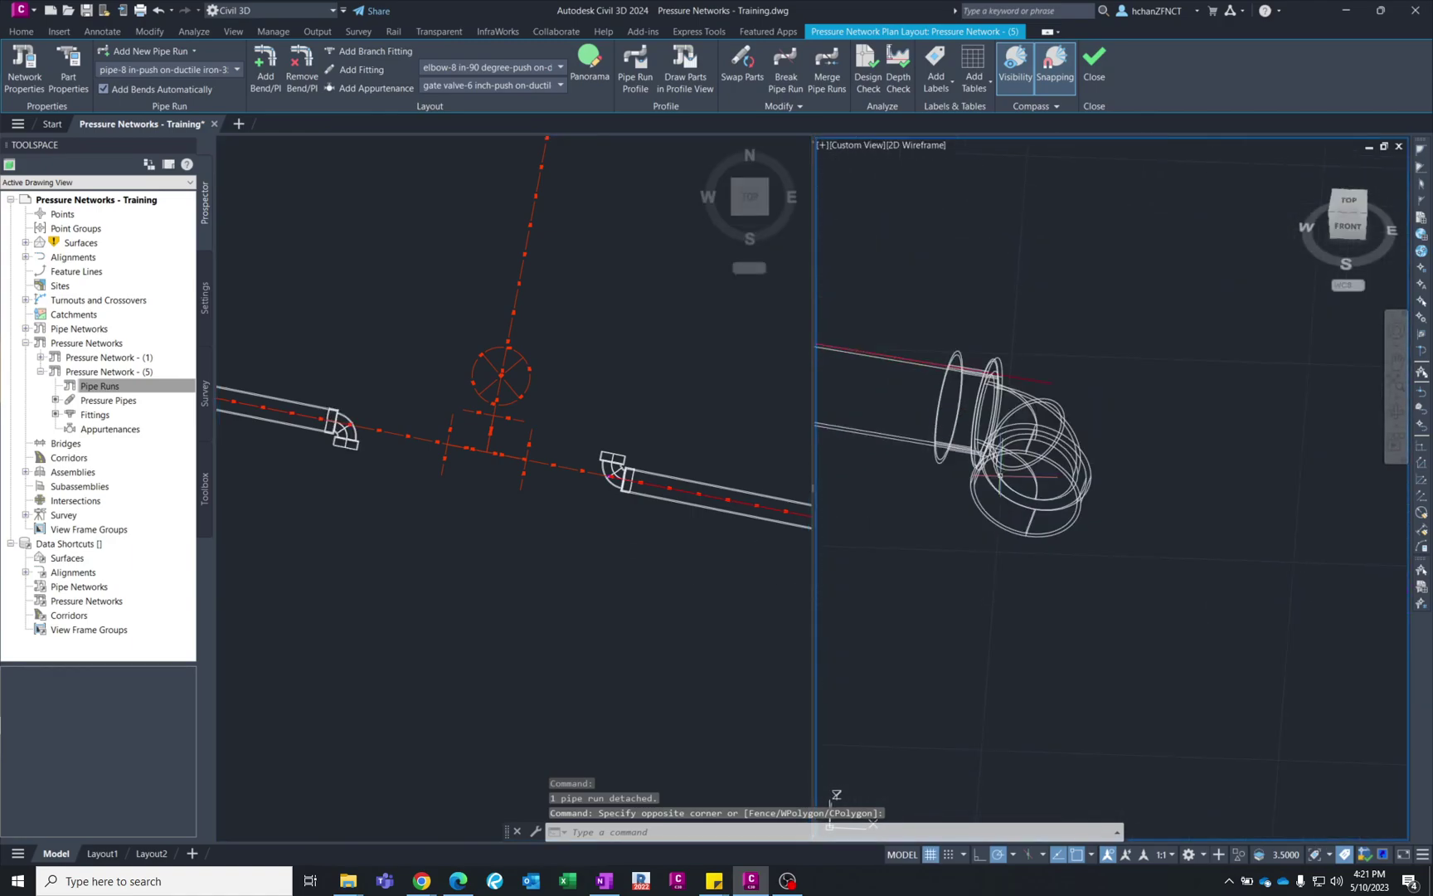
pyautogui.scroll(2, 960, 442)
pyautogui.click(1066, 457)
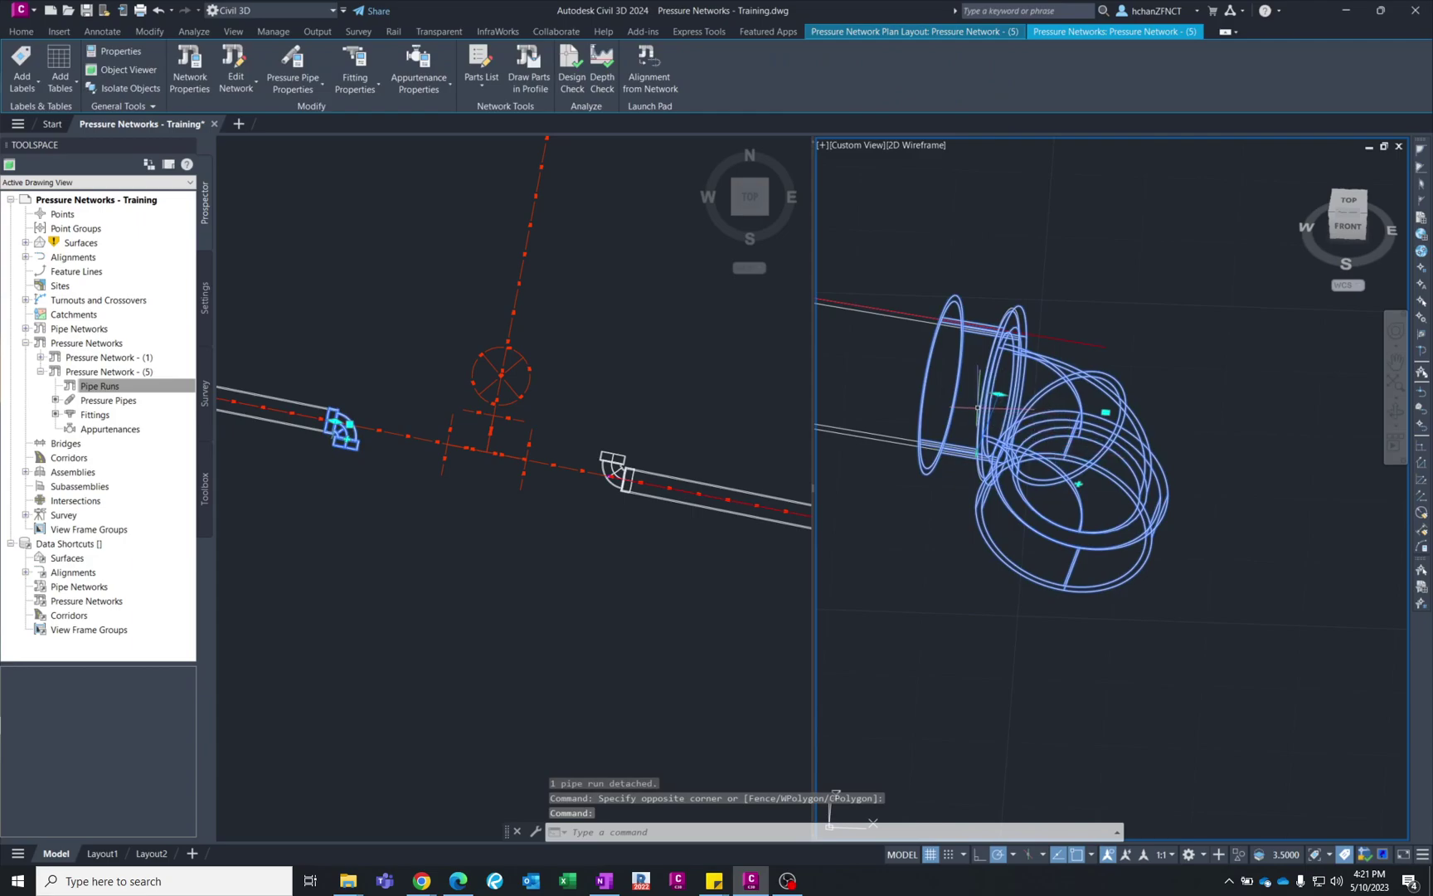
pyautogui.scroll(3, 978, 407)
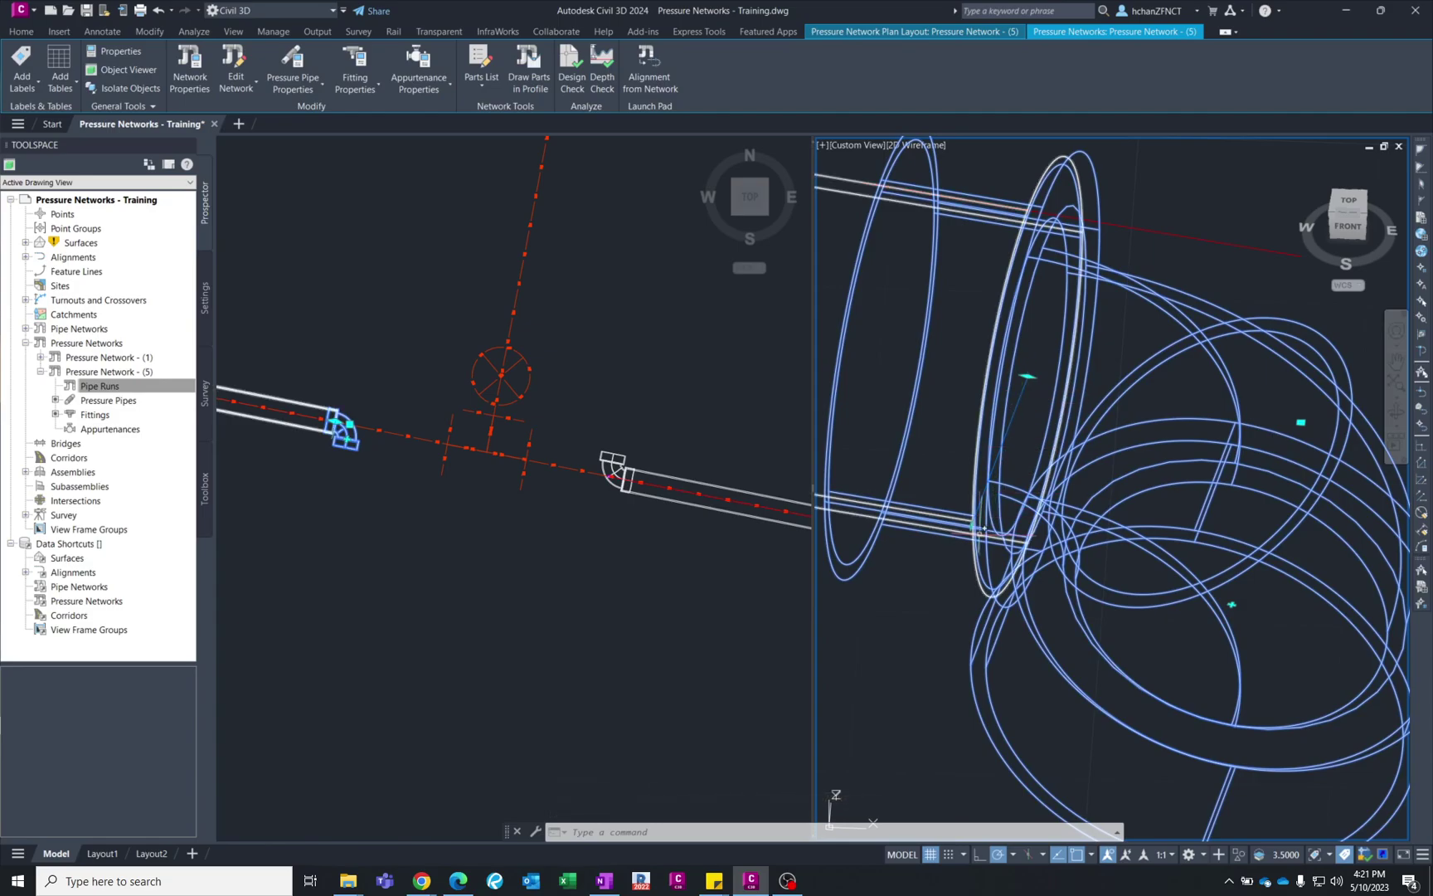
pyautogui.keyDown('shift'); pyautogui.moveTo(959, 535); pyautogui.dragTo(1007, 527, button='middle'); pyautogui.keyUp('shift')
pyautogui.click(954, 454)
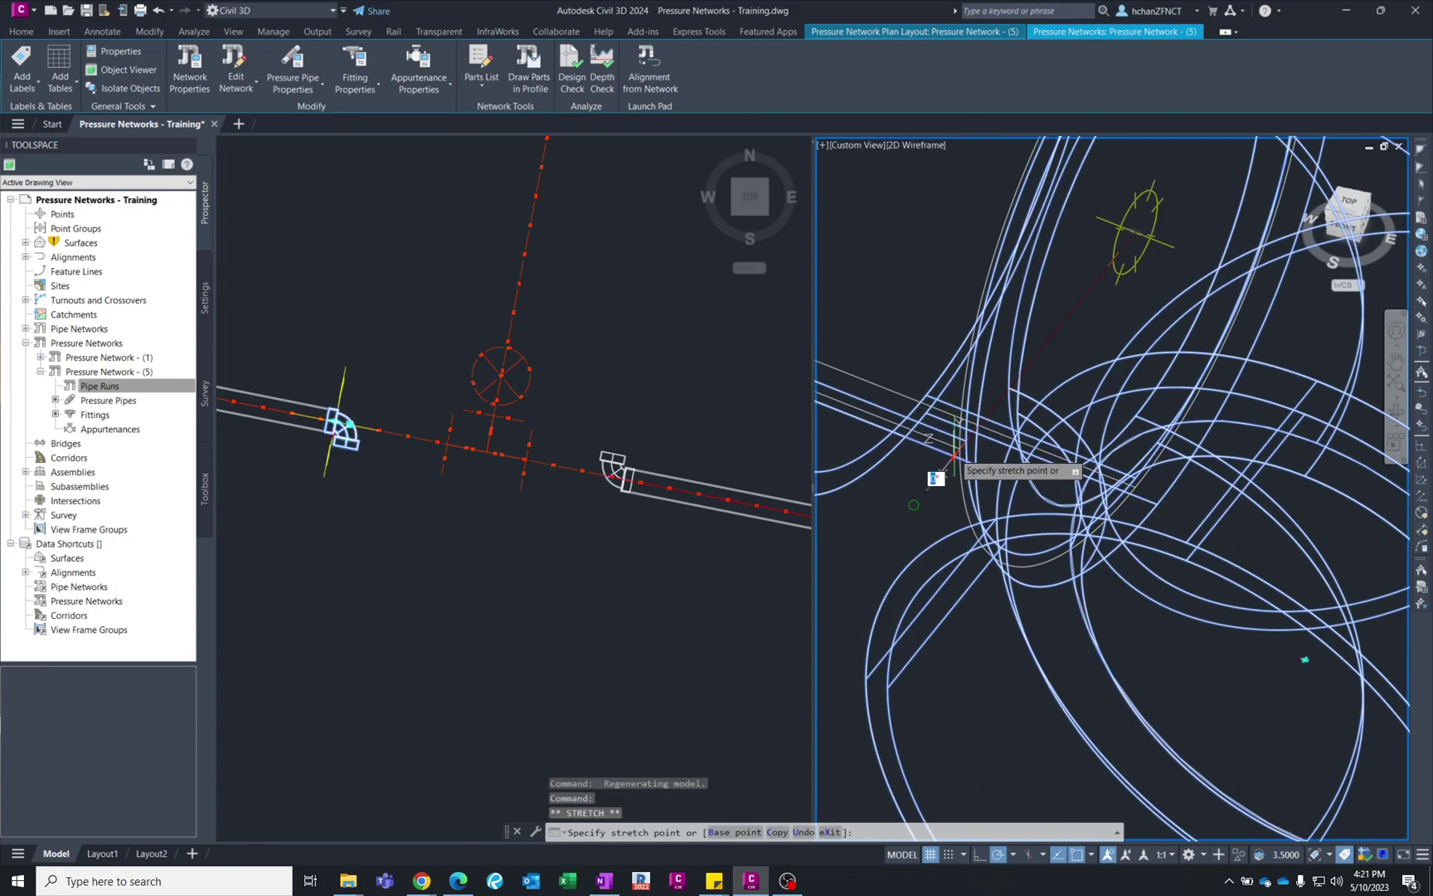
pyautogui.scroll(-2, 945, 469)
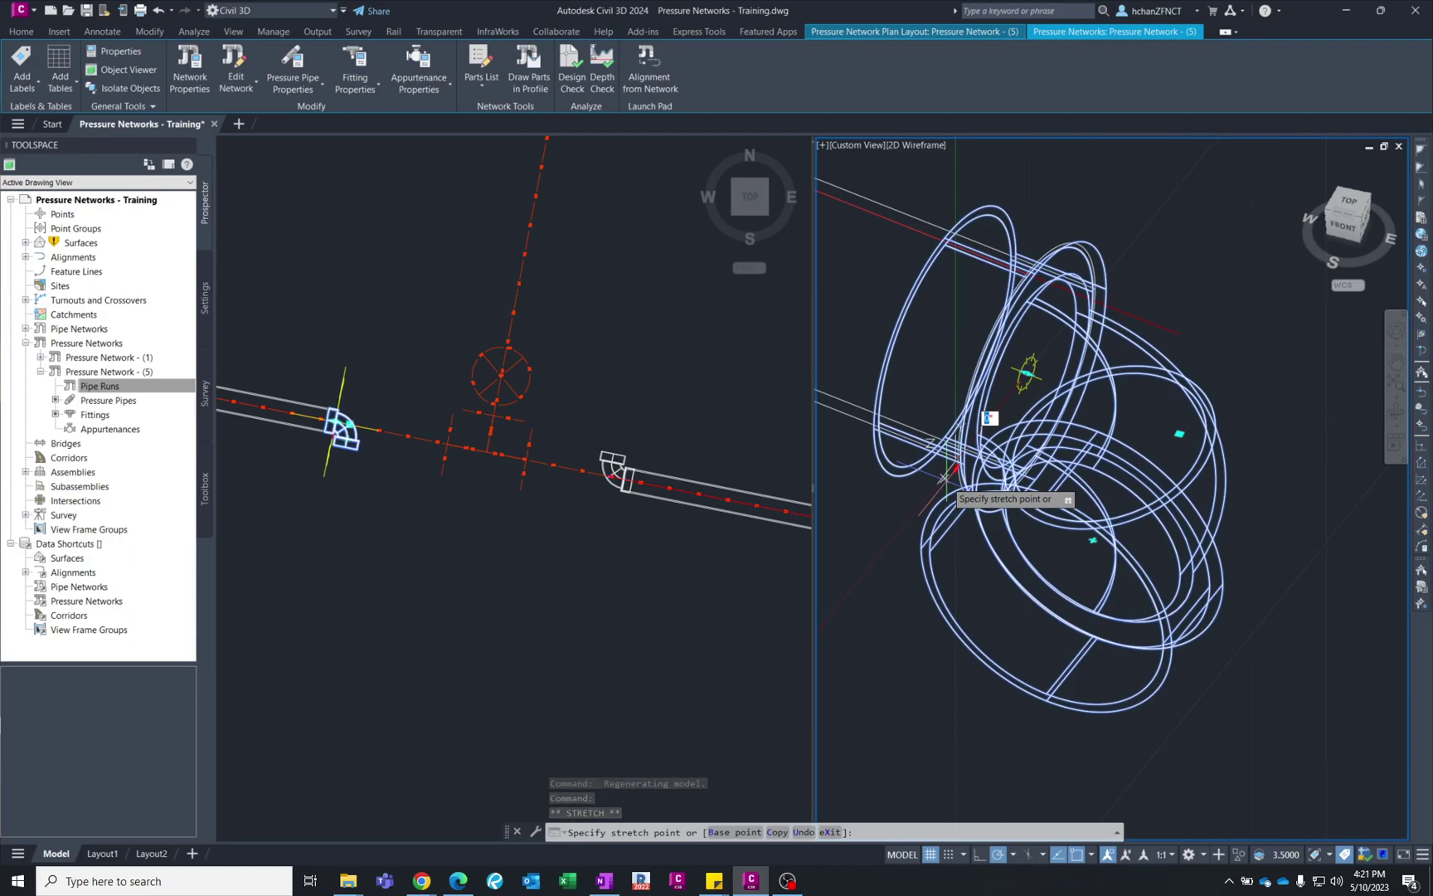
pyautogui.scroll(-1, 945, 478)
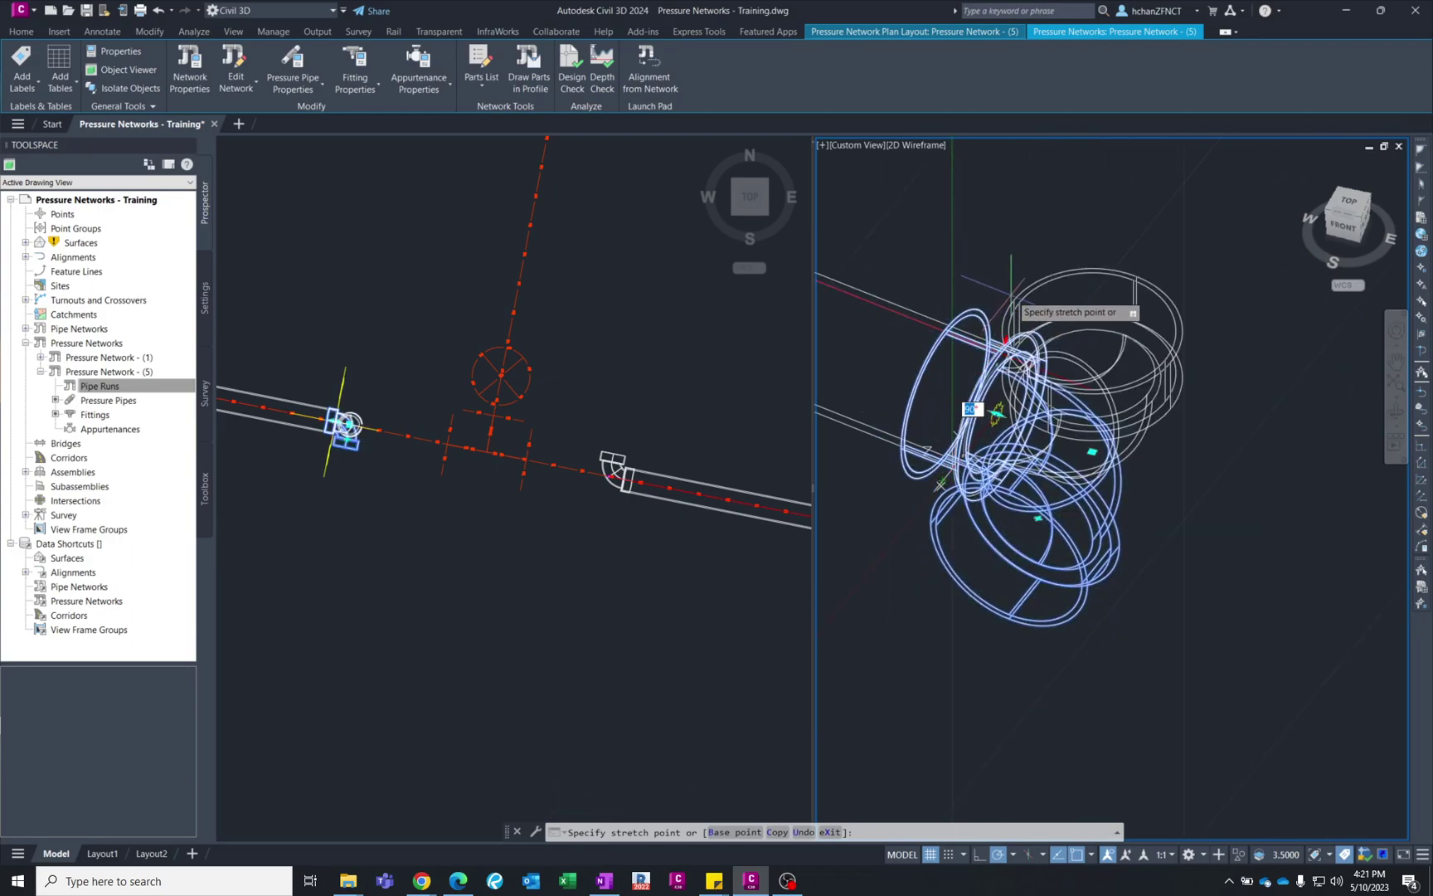
pyautogui.click(1013, 292)
# - Rotate the eastern 90-degree elbow about its pipe axis in the 3D view so its open end points vertically up
pyautogui.scroll(-8, 905, 326)
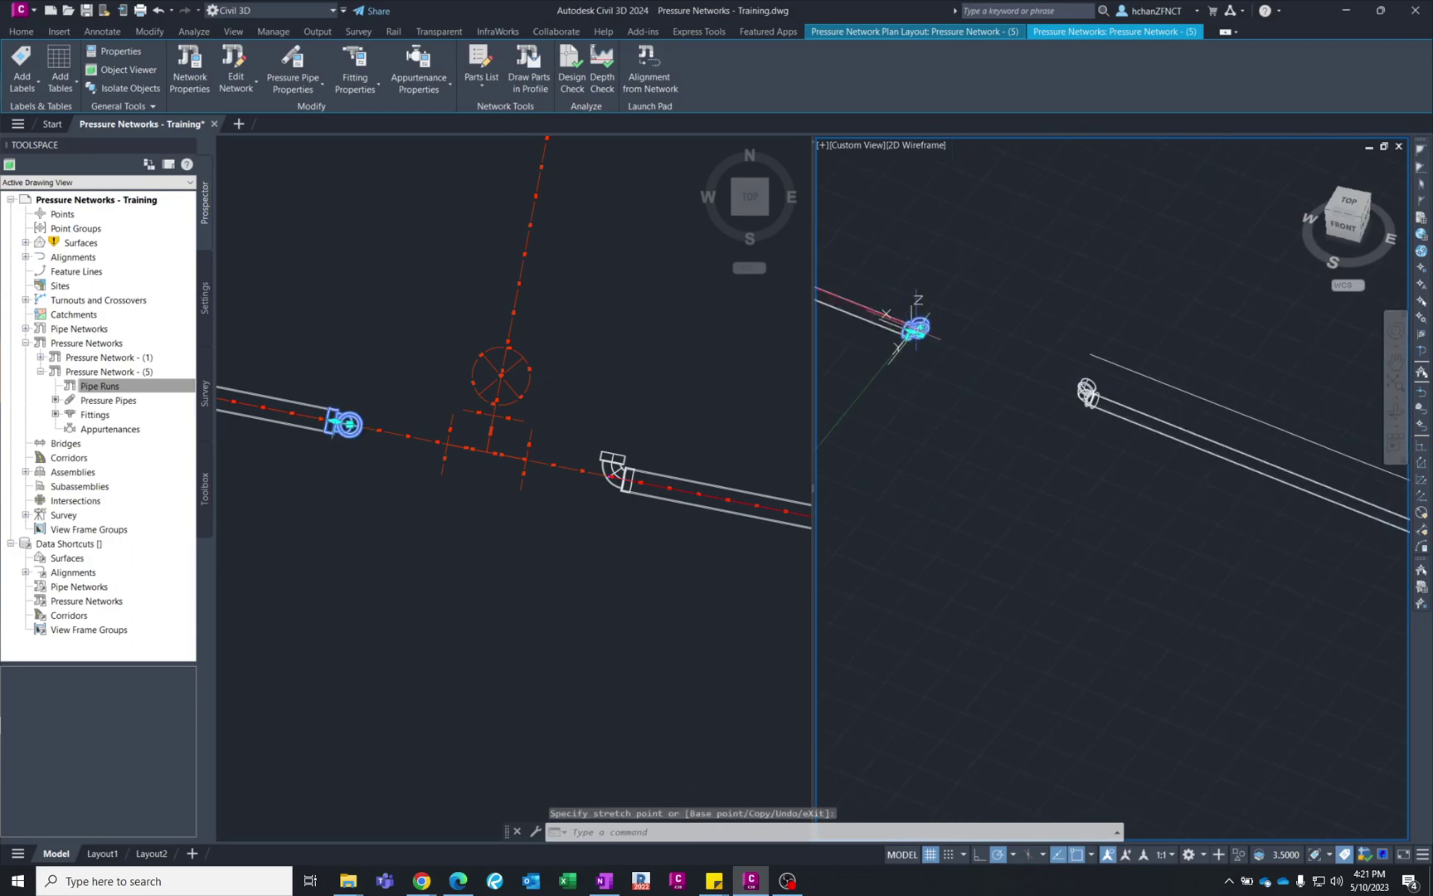
pyautogui.scroll(6, 1093, 400)
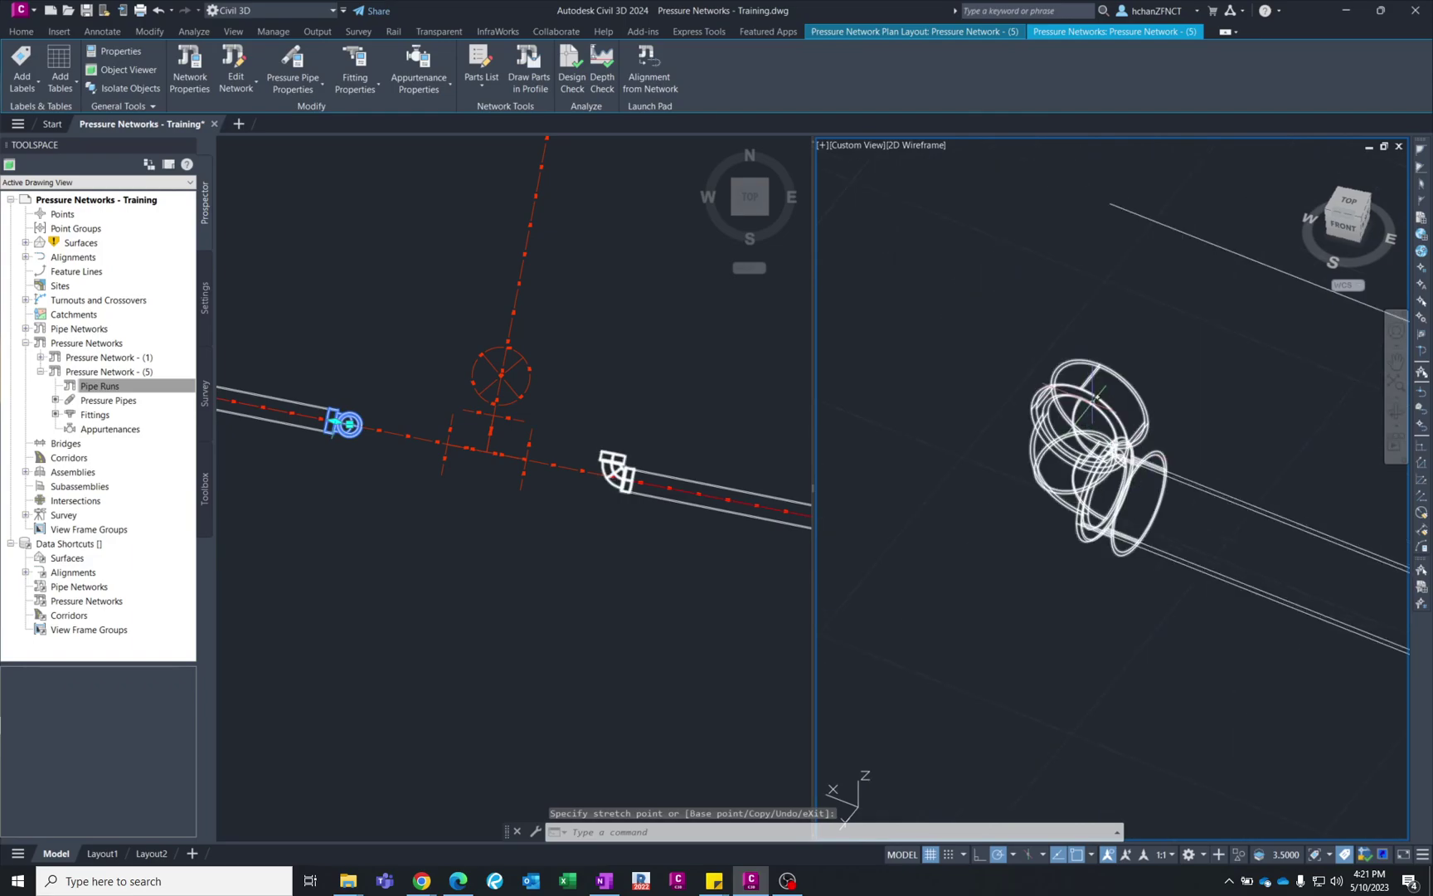
pyautogui.click(1097, 390)
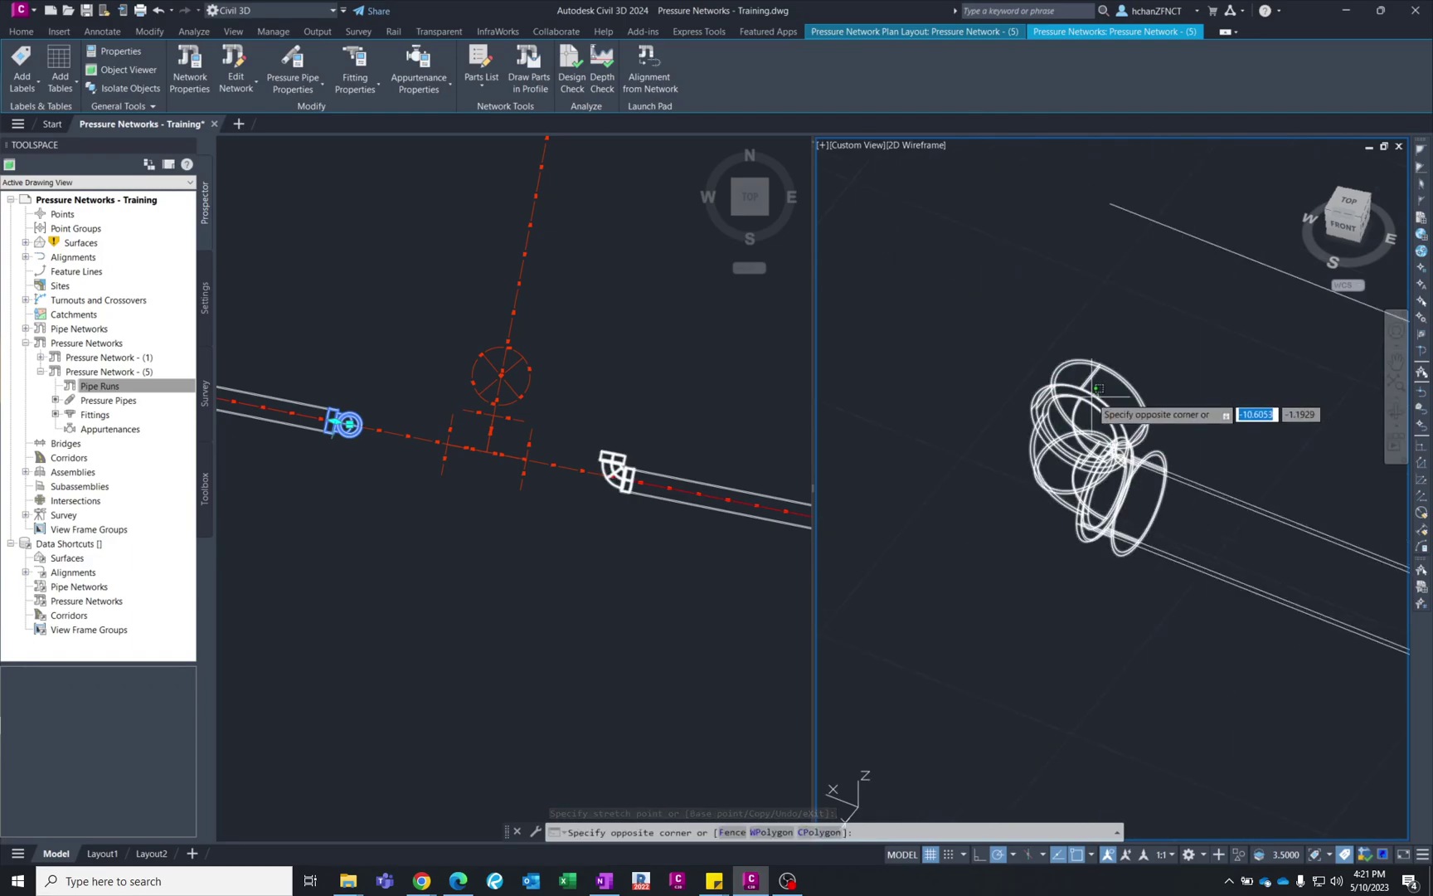
pyautogui.click(1112, 423)
pyautogui.scroll(4, 1129, 464)
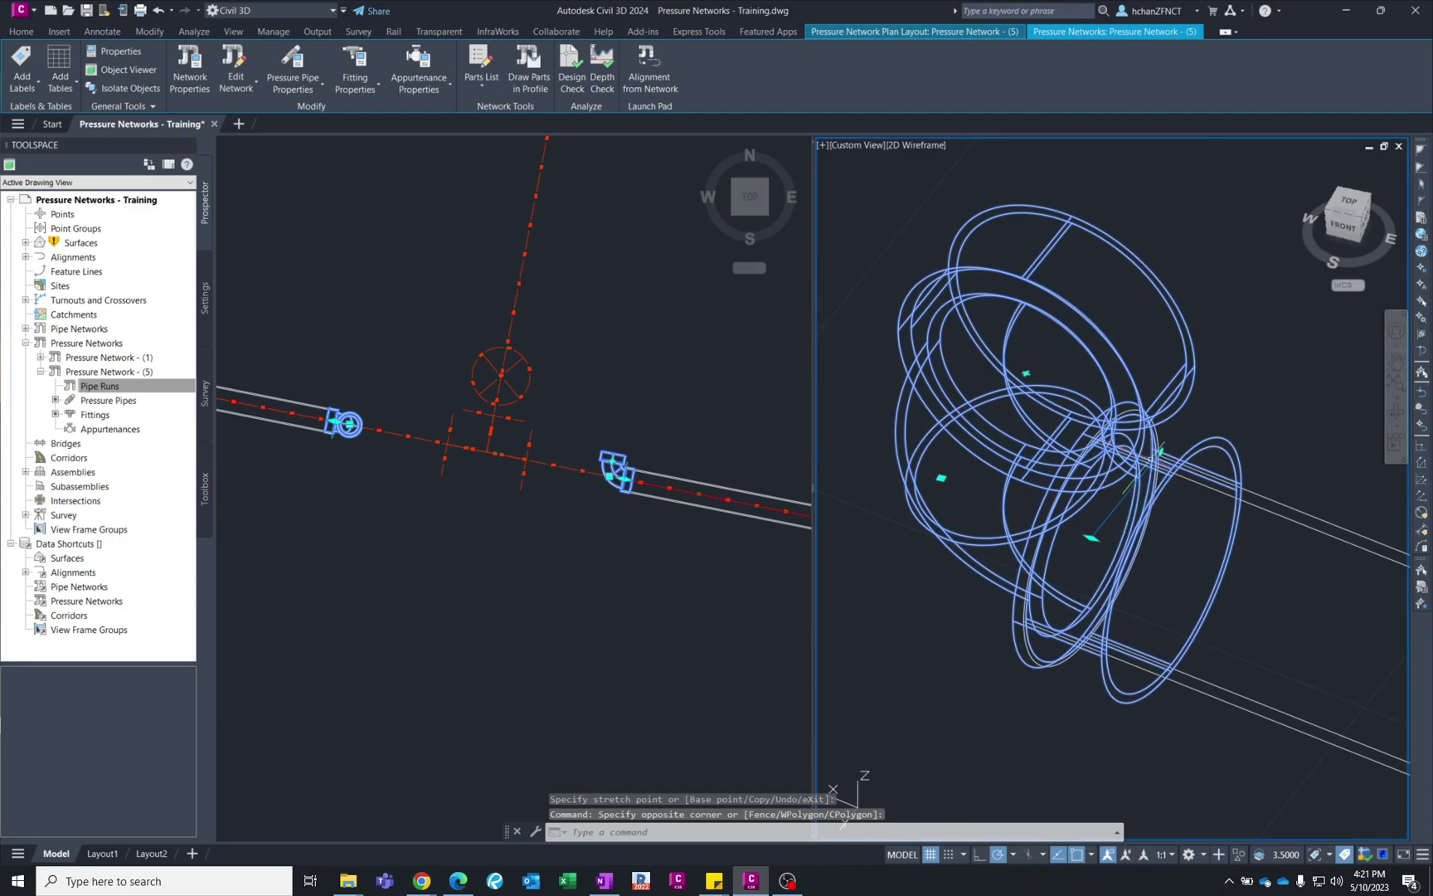
pyautogui.click(1160, 452)
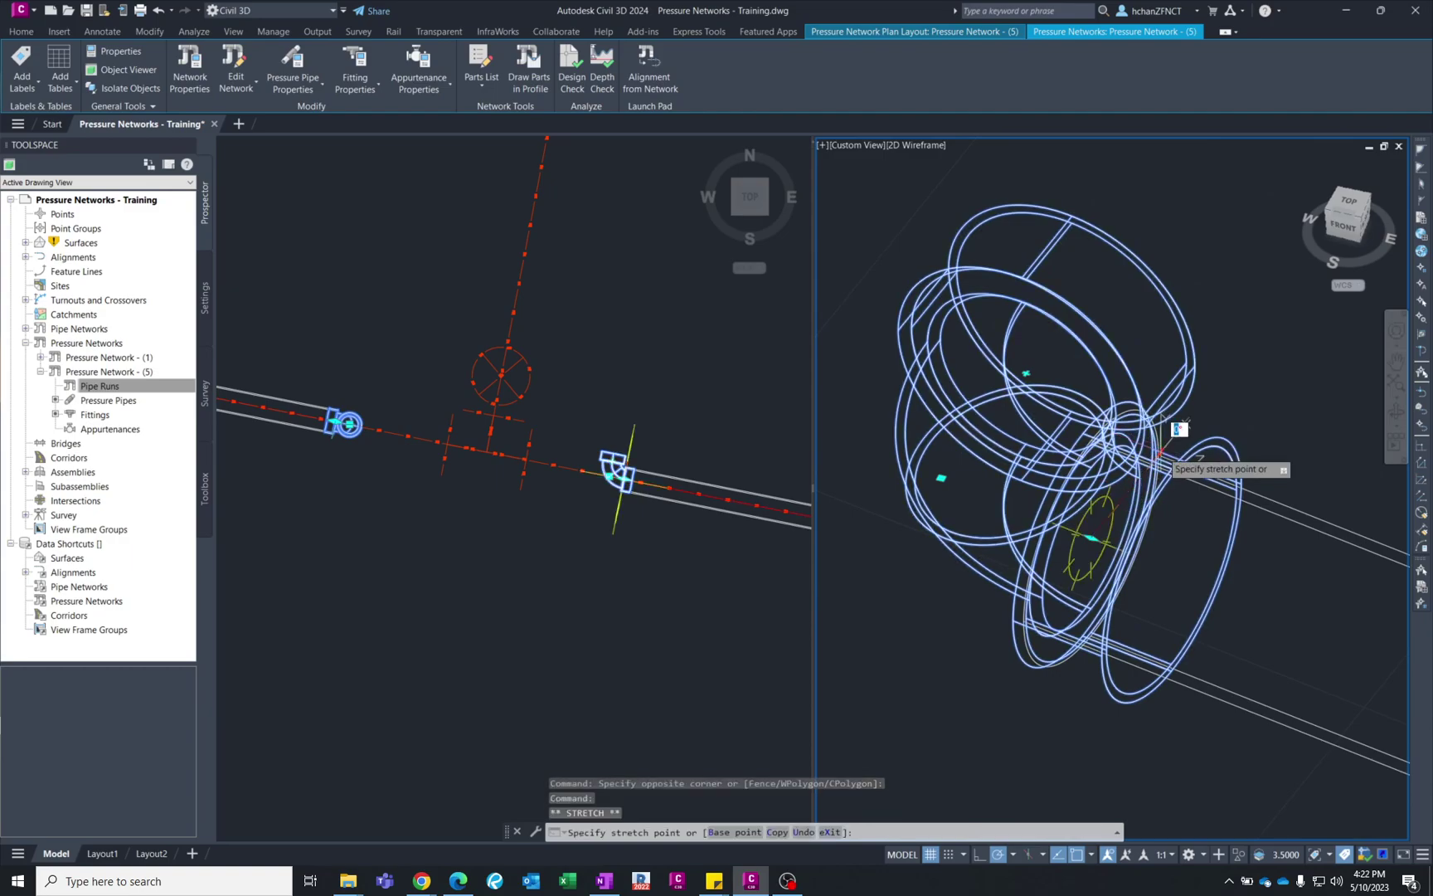
pyautogui.scroll(-5, 1159, 464)
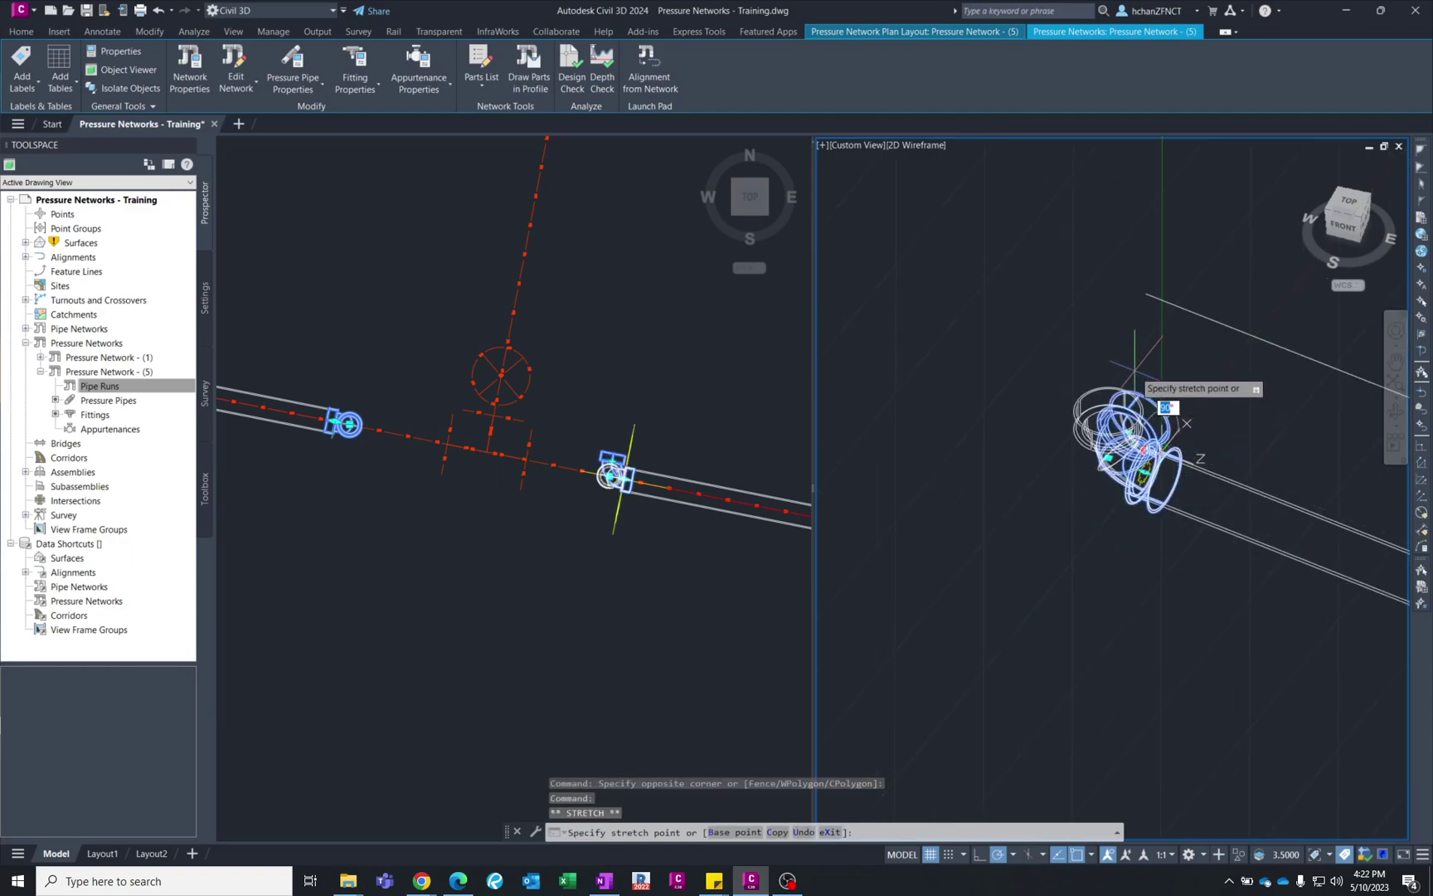
pyautogui.click(1134, 373)
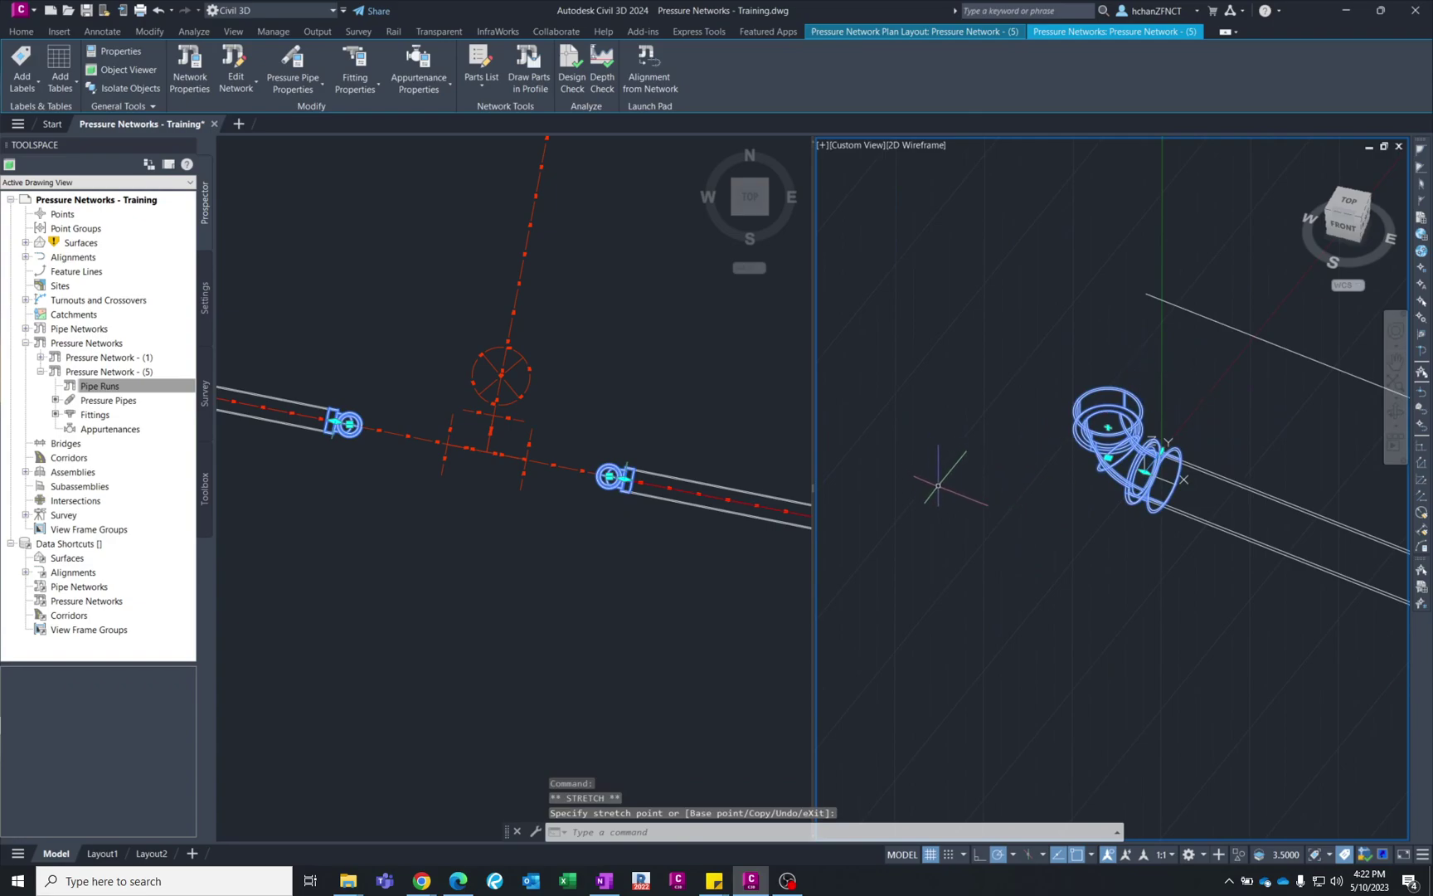
pyautogui.press('Escape')
pyautogui.scroll(-3, 1041, 562)
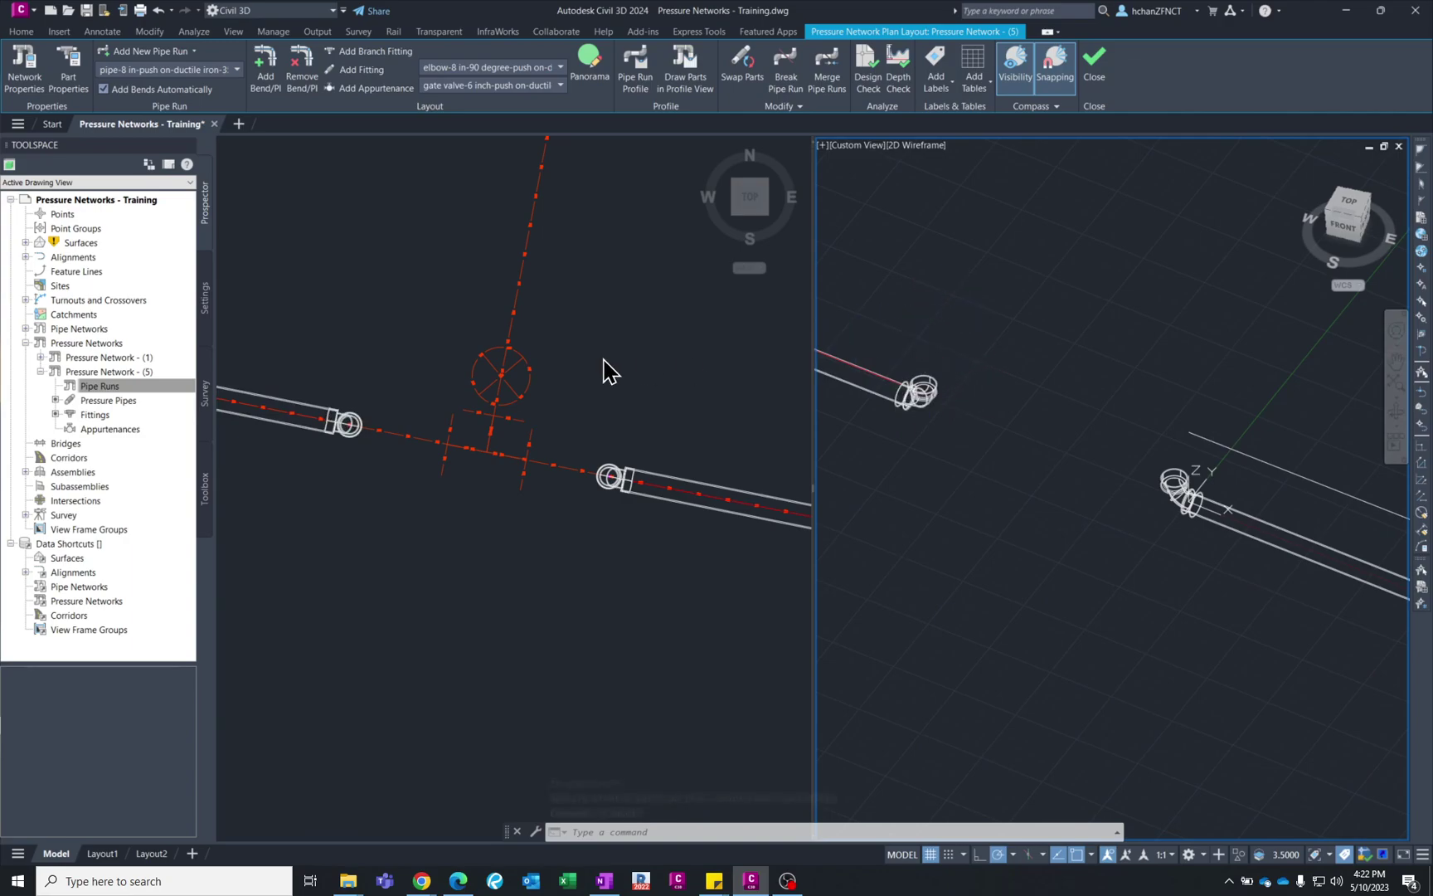
# - Create a new 8-inch pipe run in Pressure Network - (5) with 3.000' cover below OA_FGSF (1) (1), starting at the eastern elbow's centre
pyautogui.click(180, 386)
pyautogui.rightClick(116, 387)
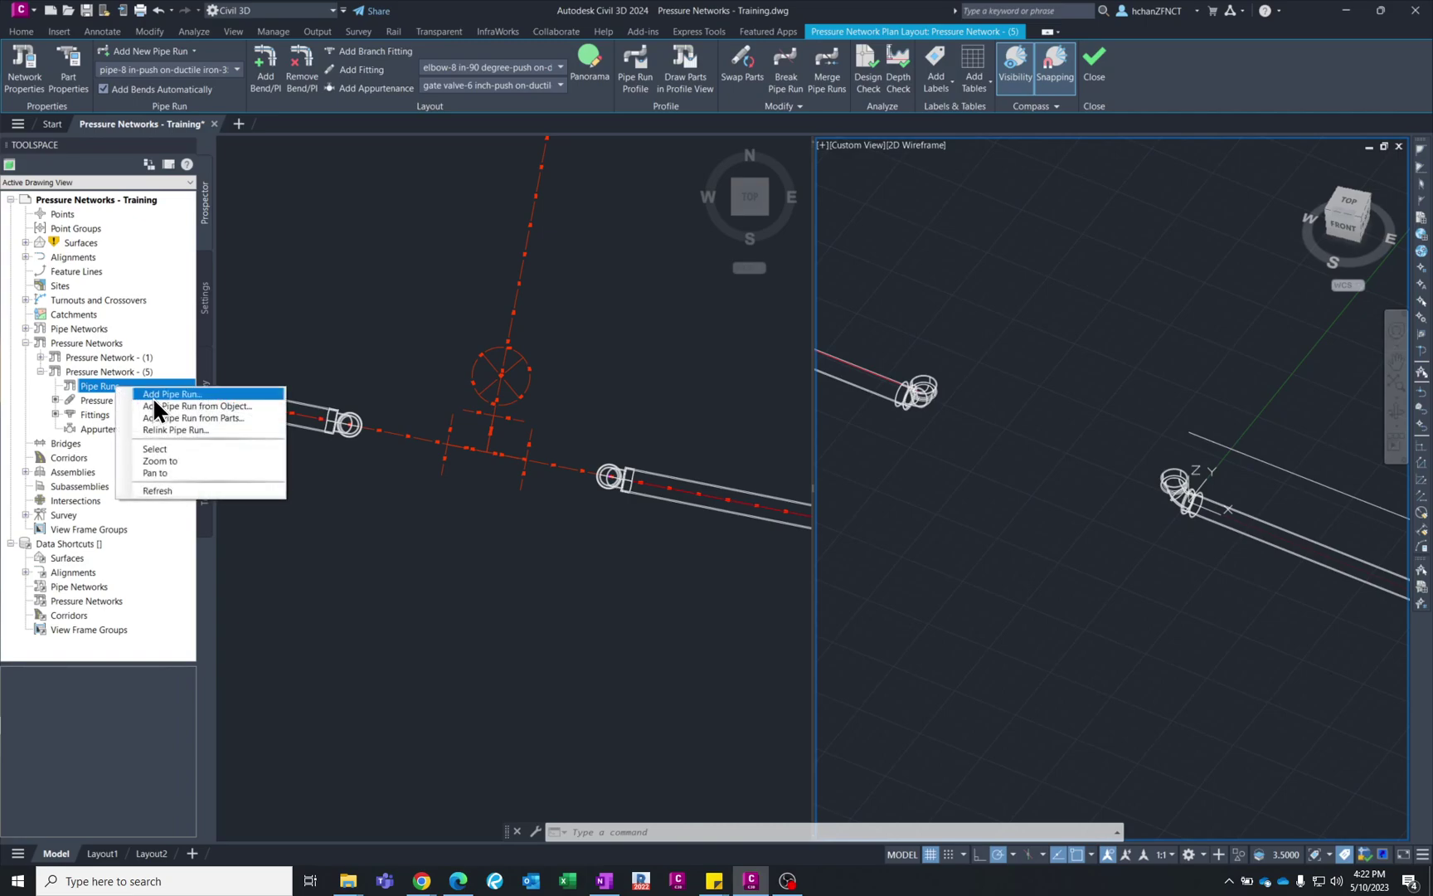
pyautogui.click(153, 395)
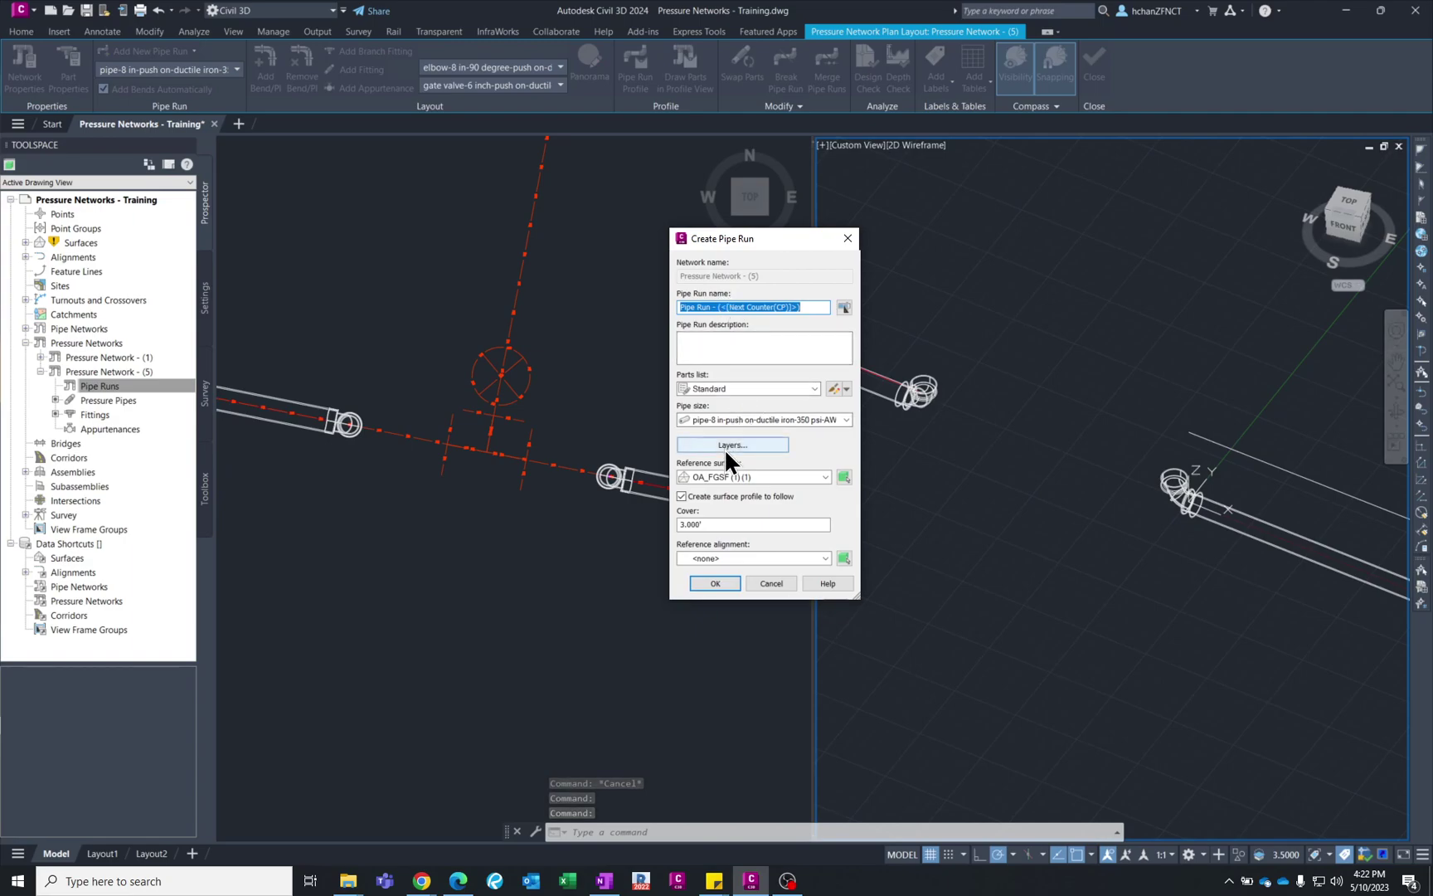
pyautogui.click(715, 584)
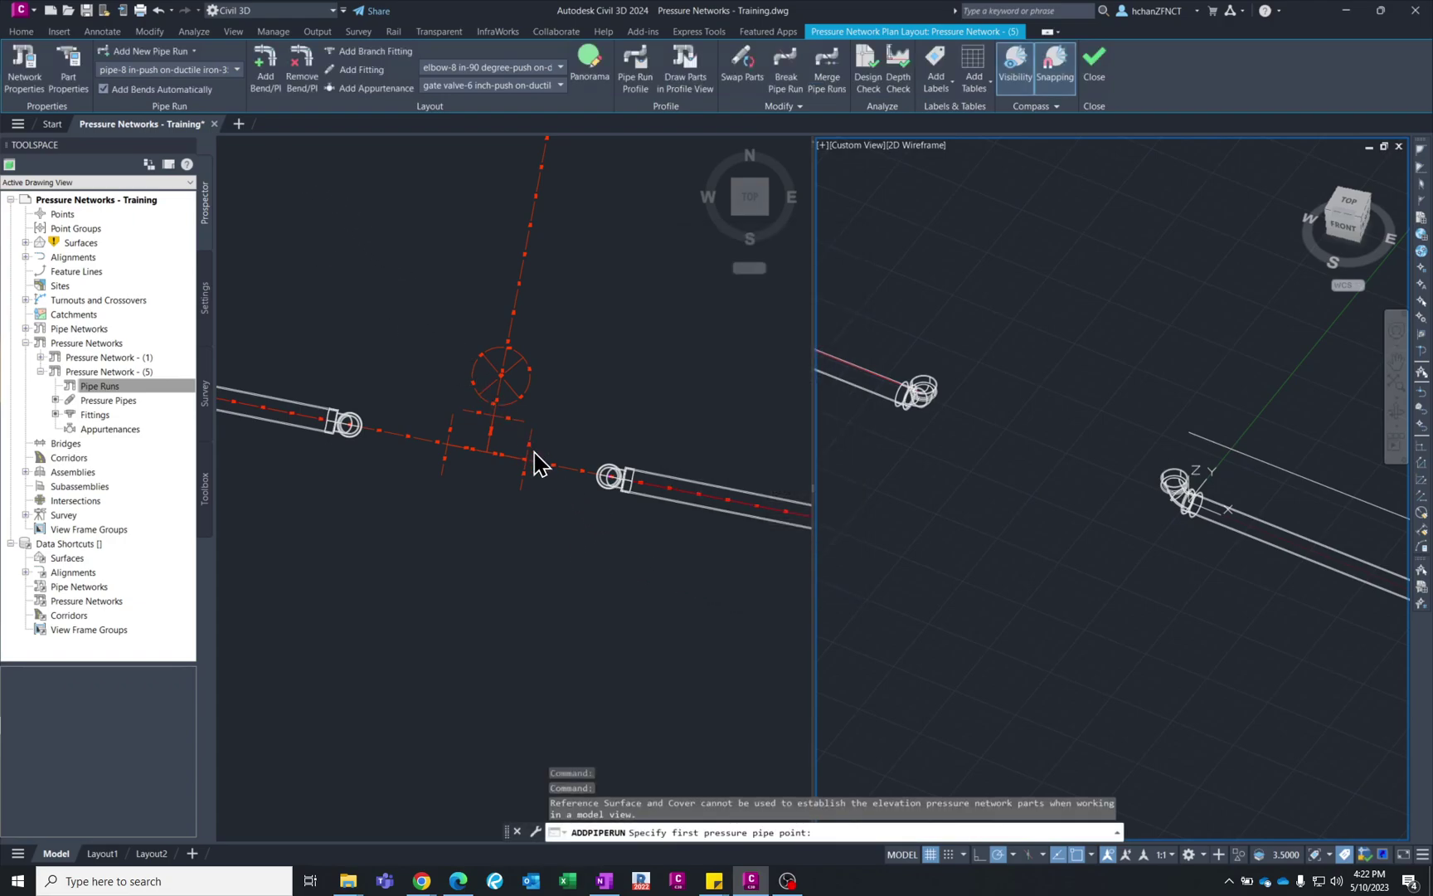
pyautogui.click(577, 521)
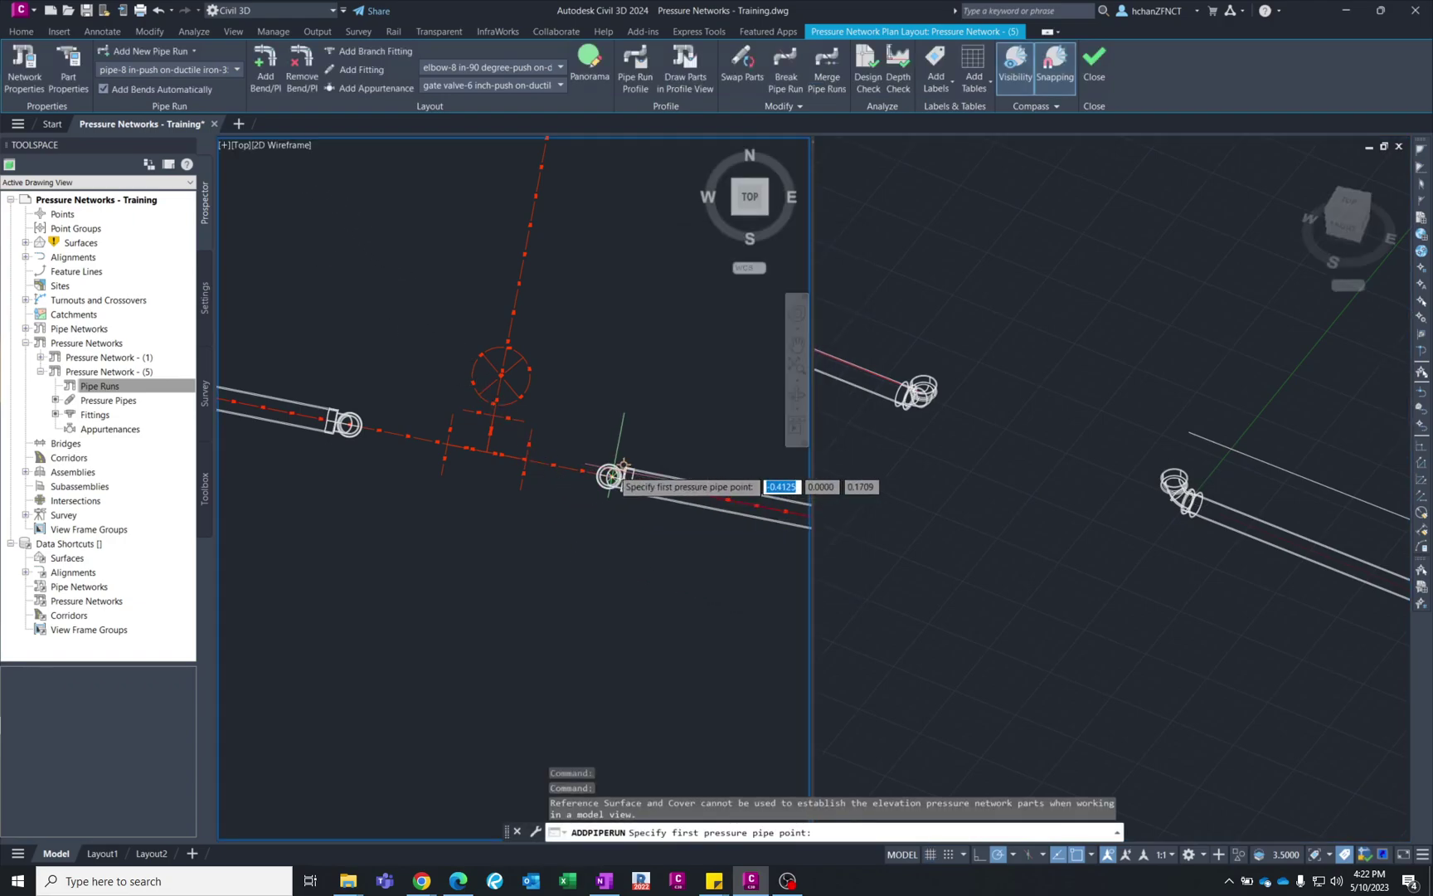
pyautogui.scroll(3, 612, 476)
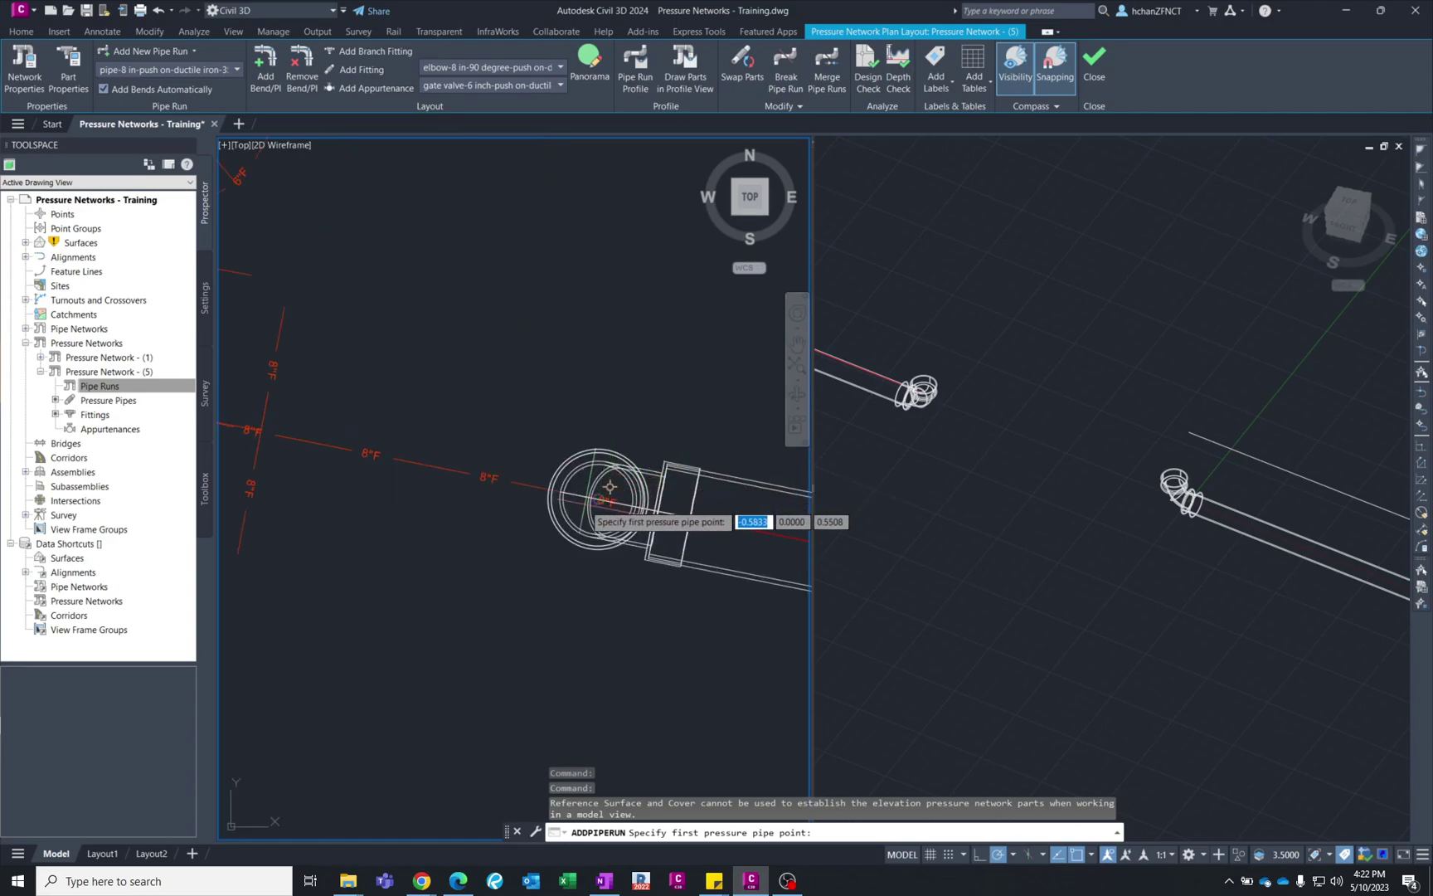
pyautogui.scroll(3, 597, 496)
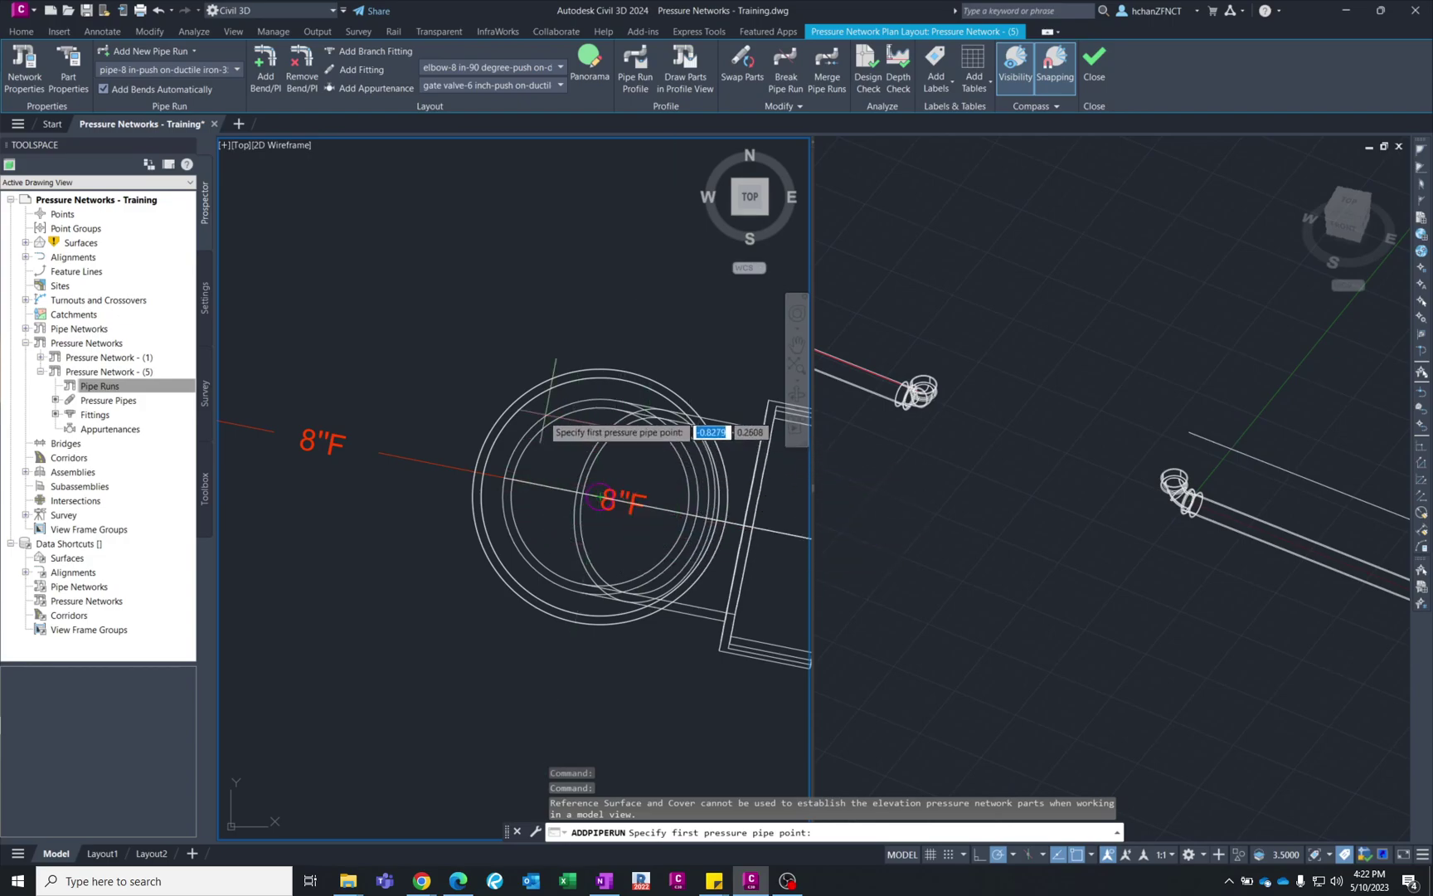
pyautogui.scroll(2, 585, 489)
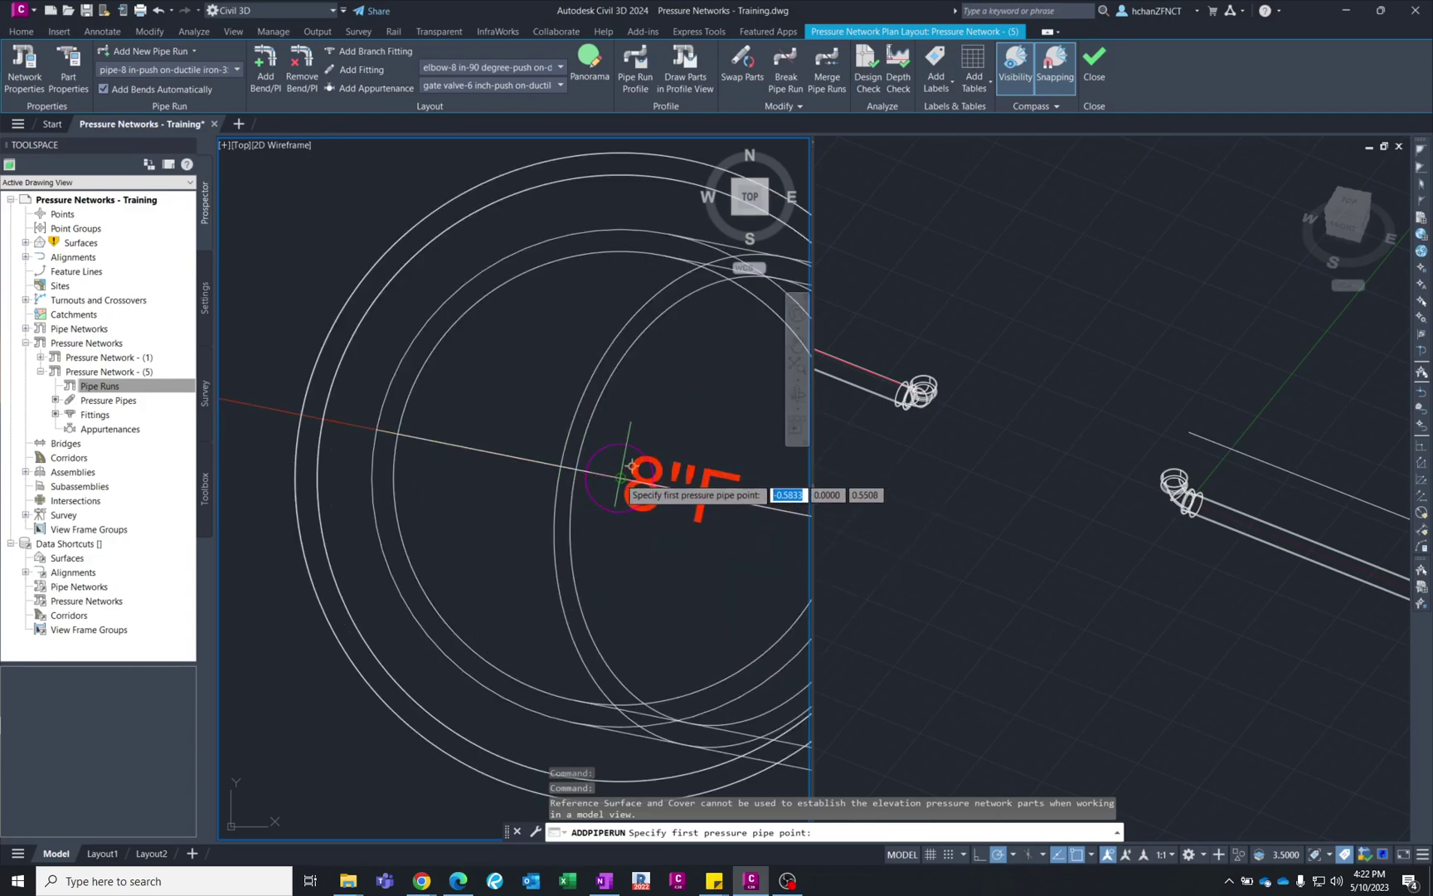
pyautogui.click(632, 467)
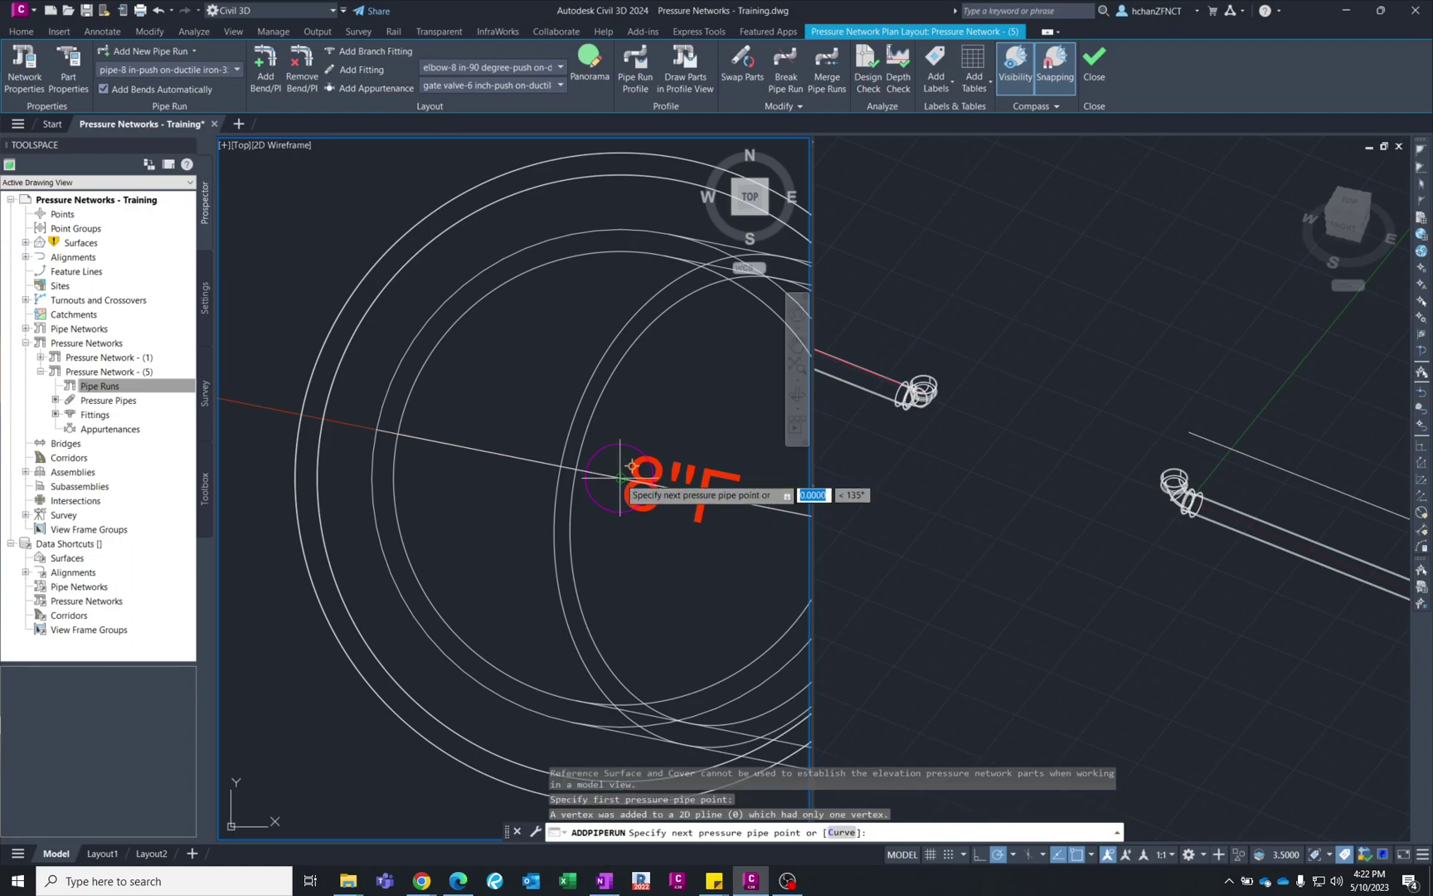
# - End the new pipe run at the centre of the western elbow, bridging the gap
pyautogui.scroll(-4, 626, 483)
pyautogui.scroll(5, 474, 454)
pyautogui.scroll(3, 481, 453)
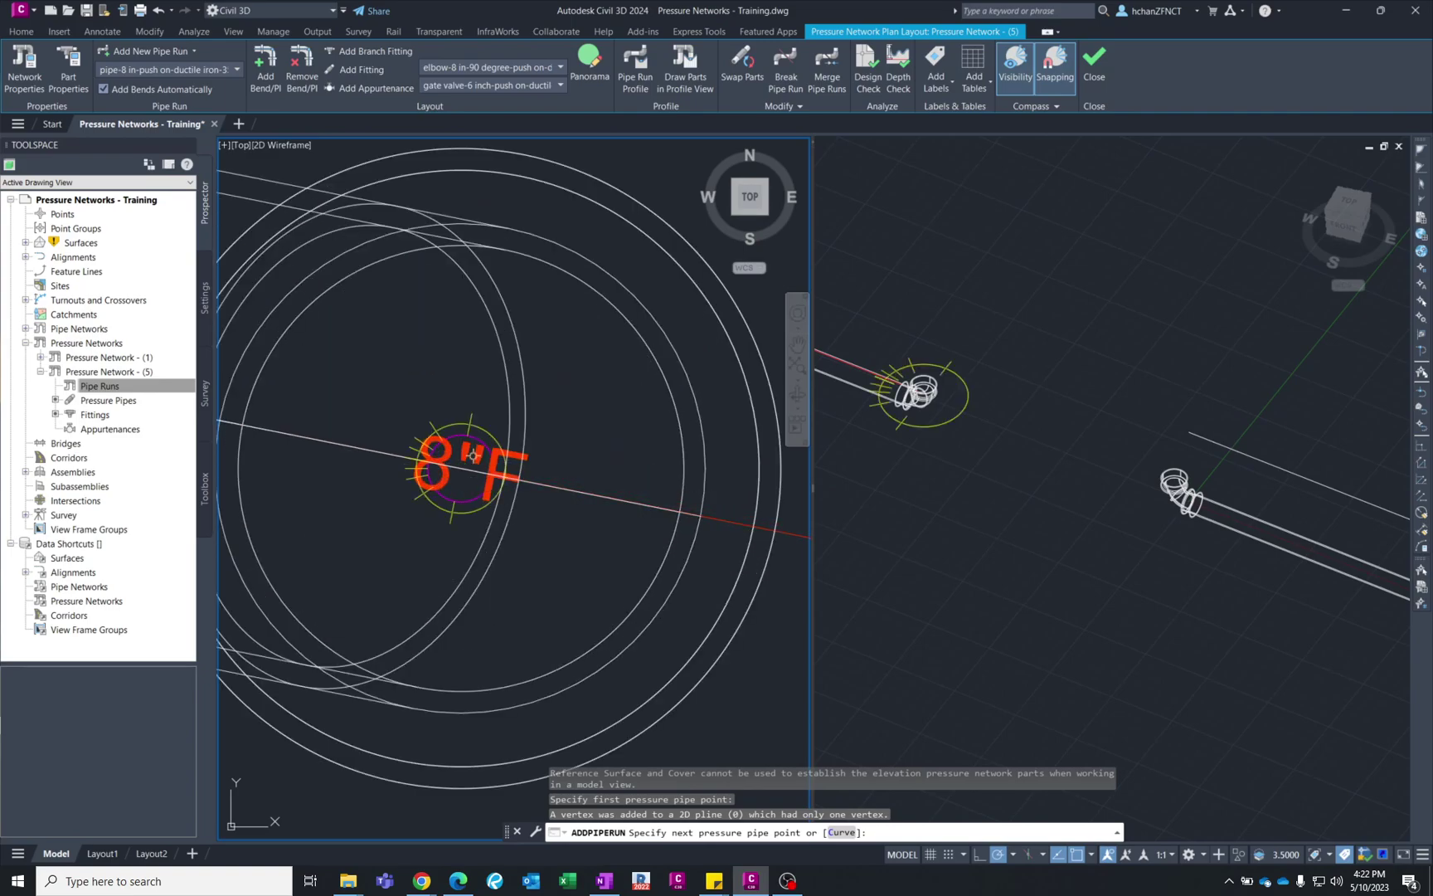
pyautogui.click(462, 467)
pyautogui.scroll(-2, 429, 481)
pyautogui.scroll(-3, 429, 481)
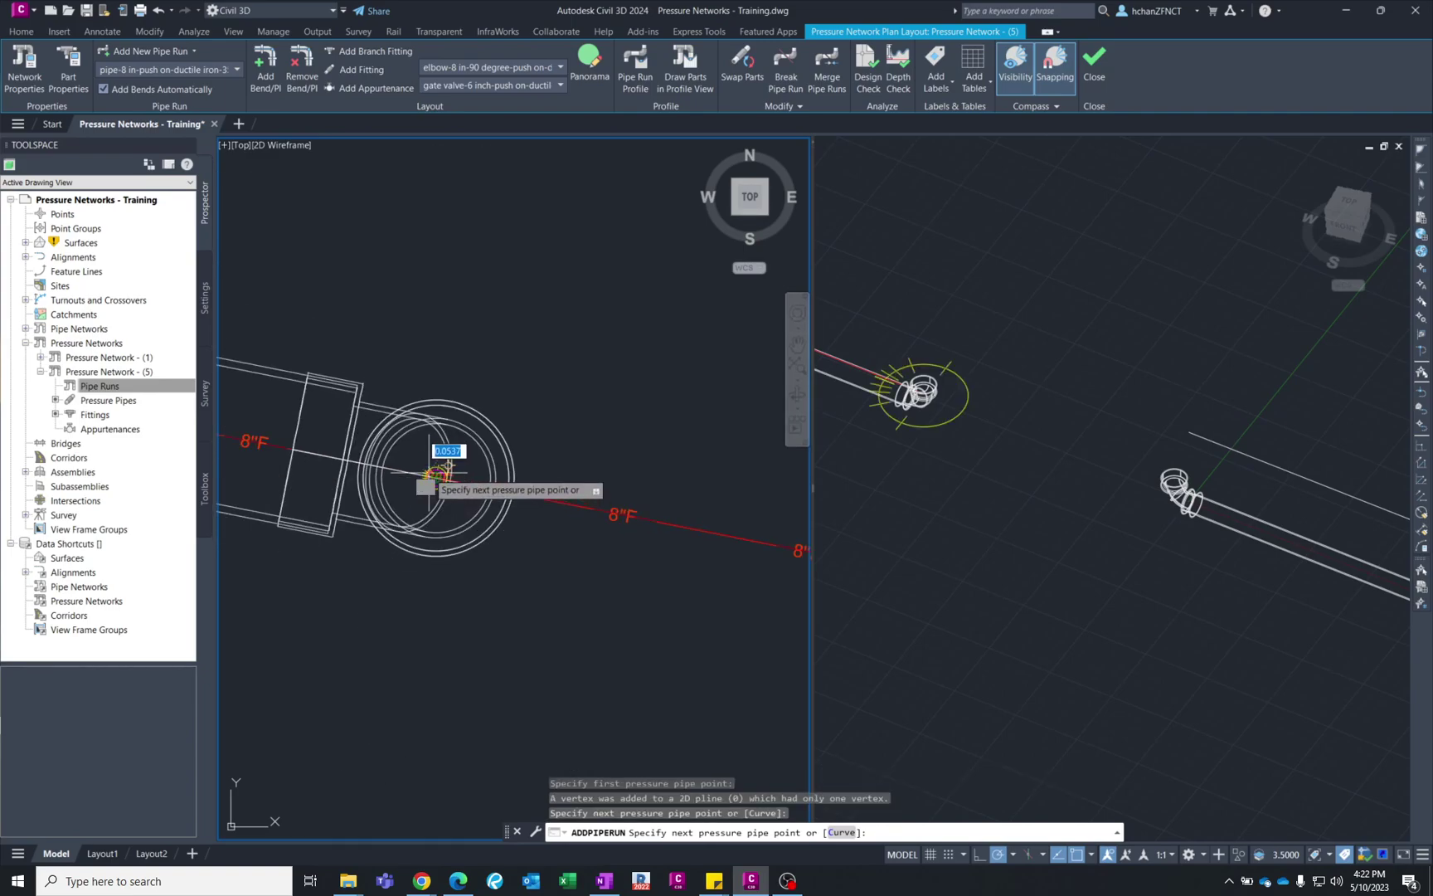
pyautogui.press('Return')
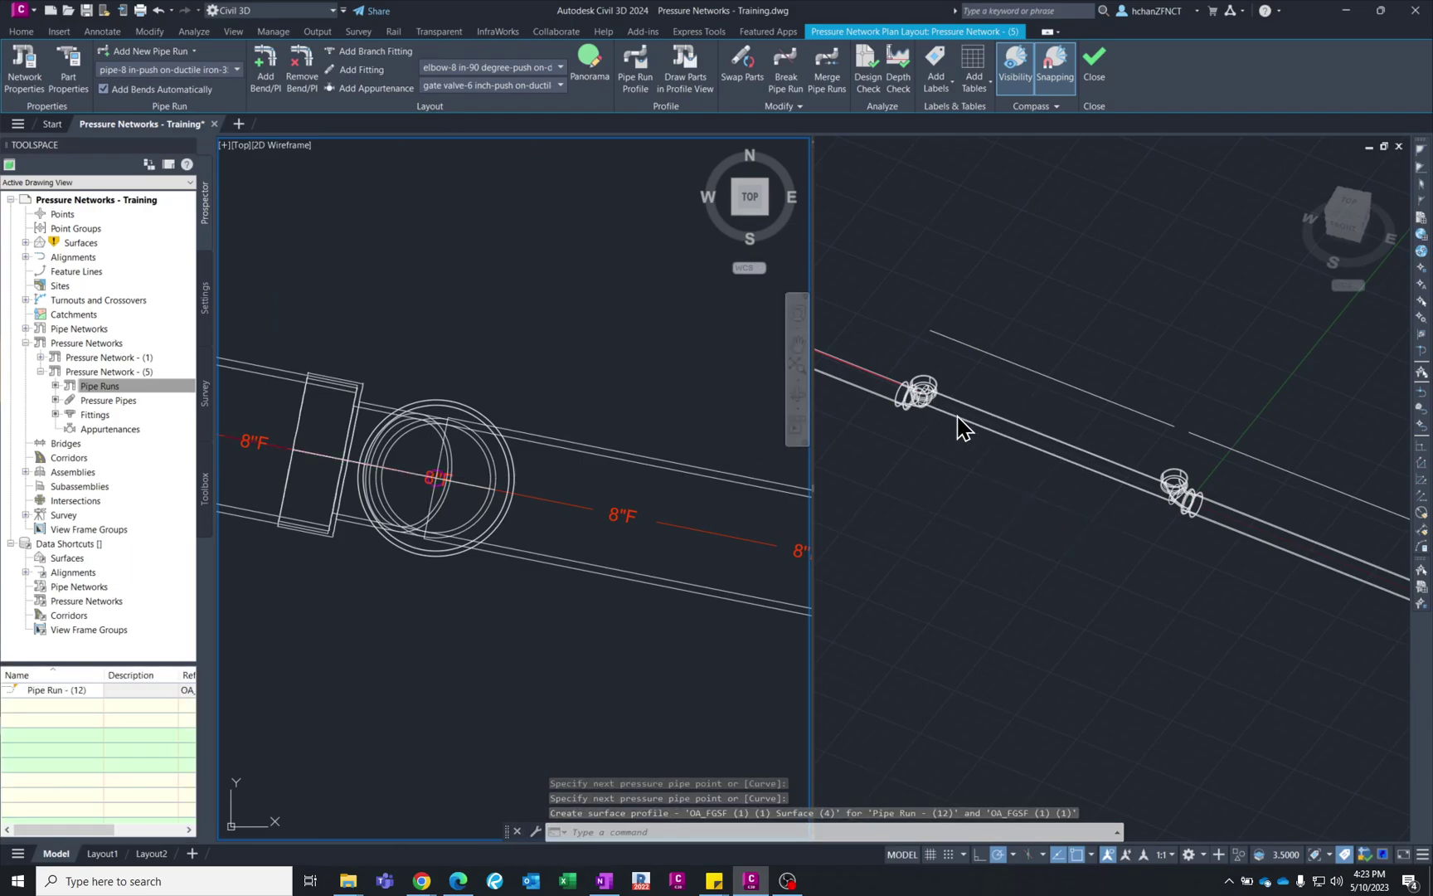
# - Set both the start and end outside crown elevations of the new pipe across the gap to 1200'
pyautogui.click(1041, 531)
pyautogui.click(1055, 438)
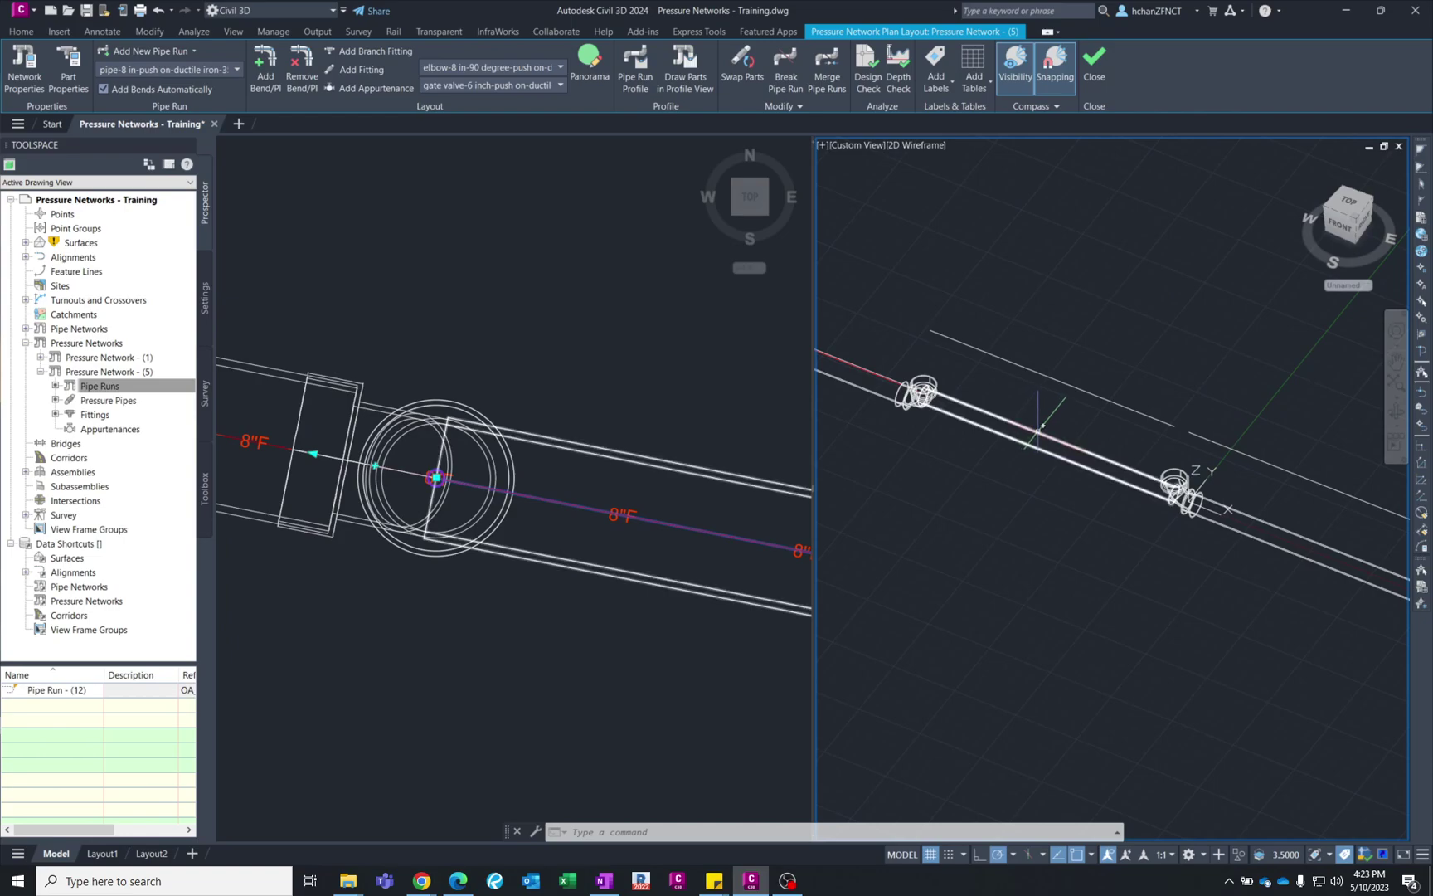
pyautogui.click(1037, 428)
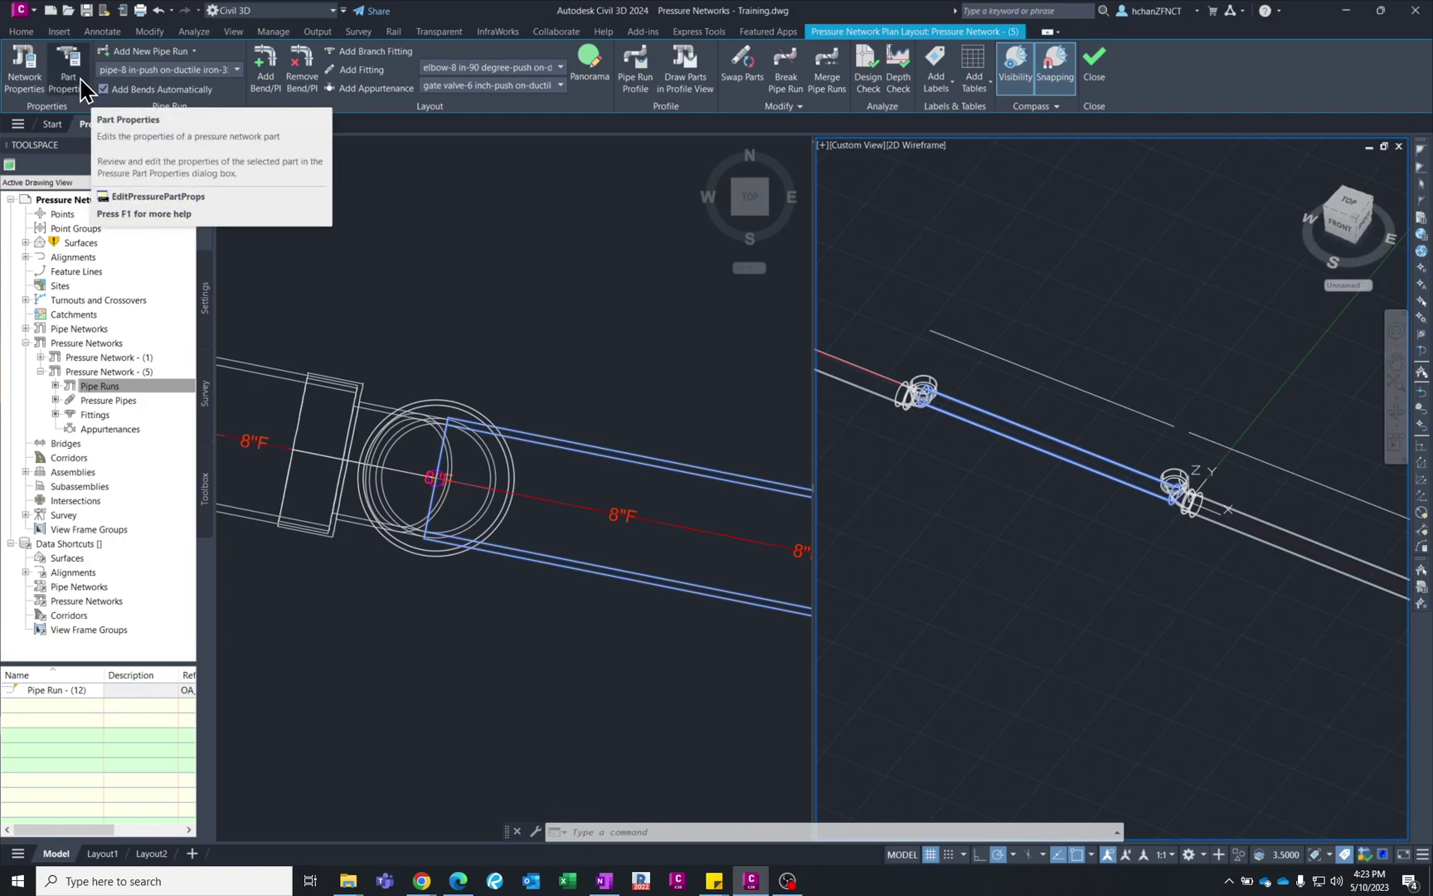
pyautogui.click(71, 83)
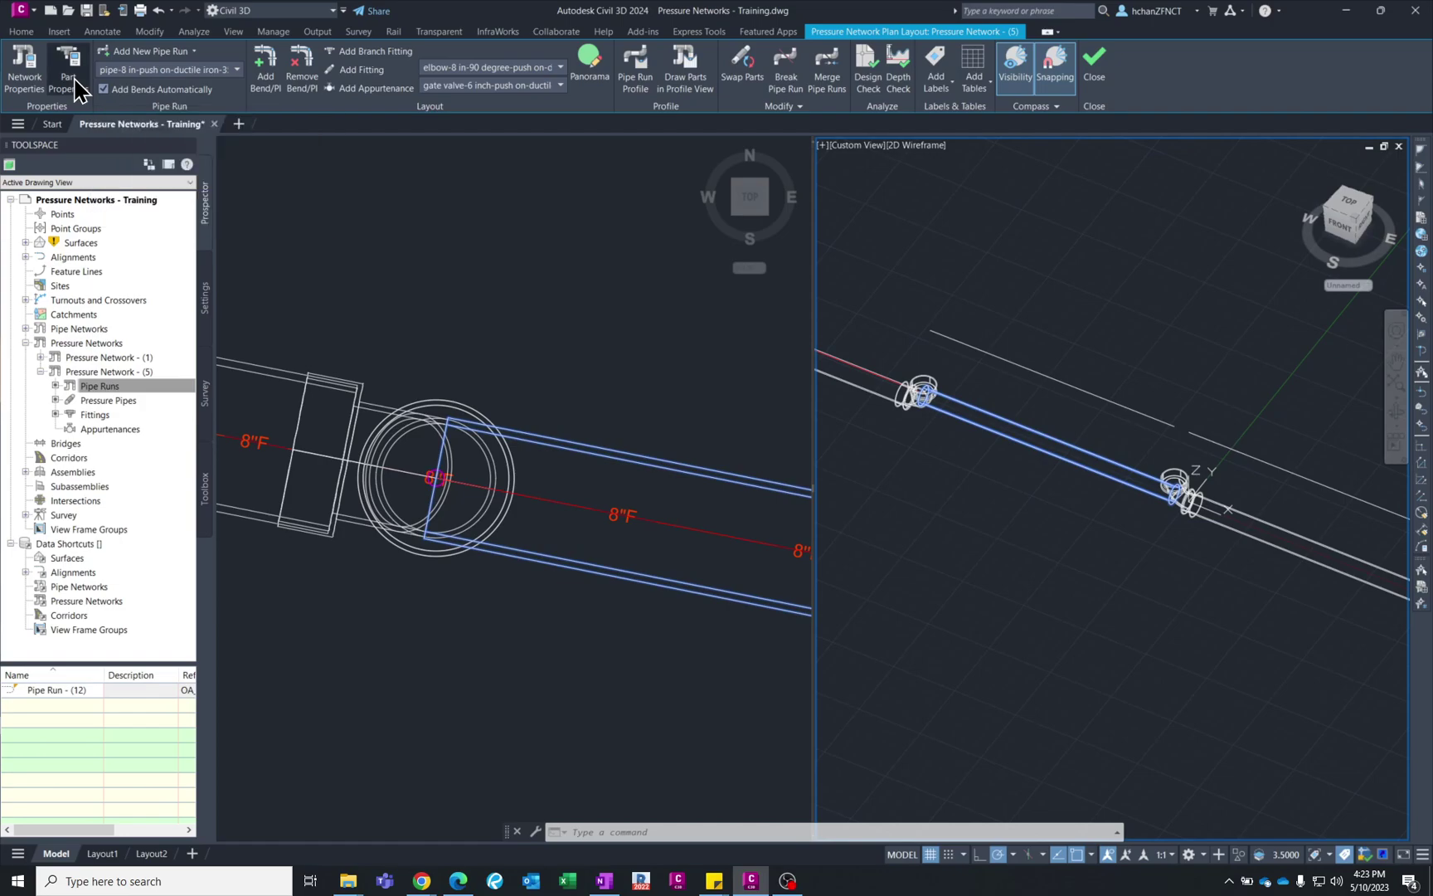
pyautogui.scroll(-3, 739, 394)
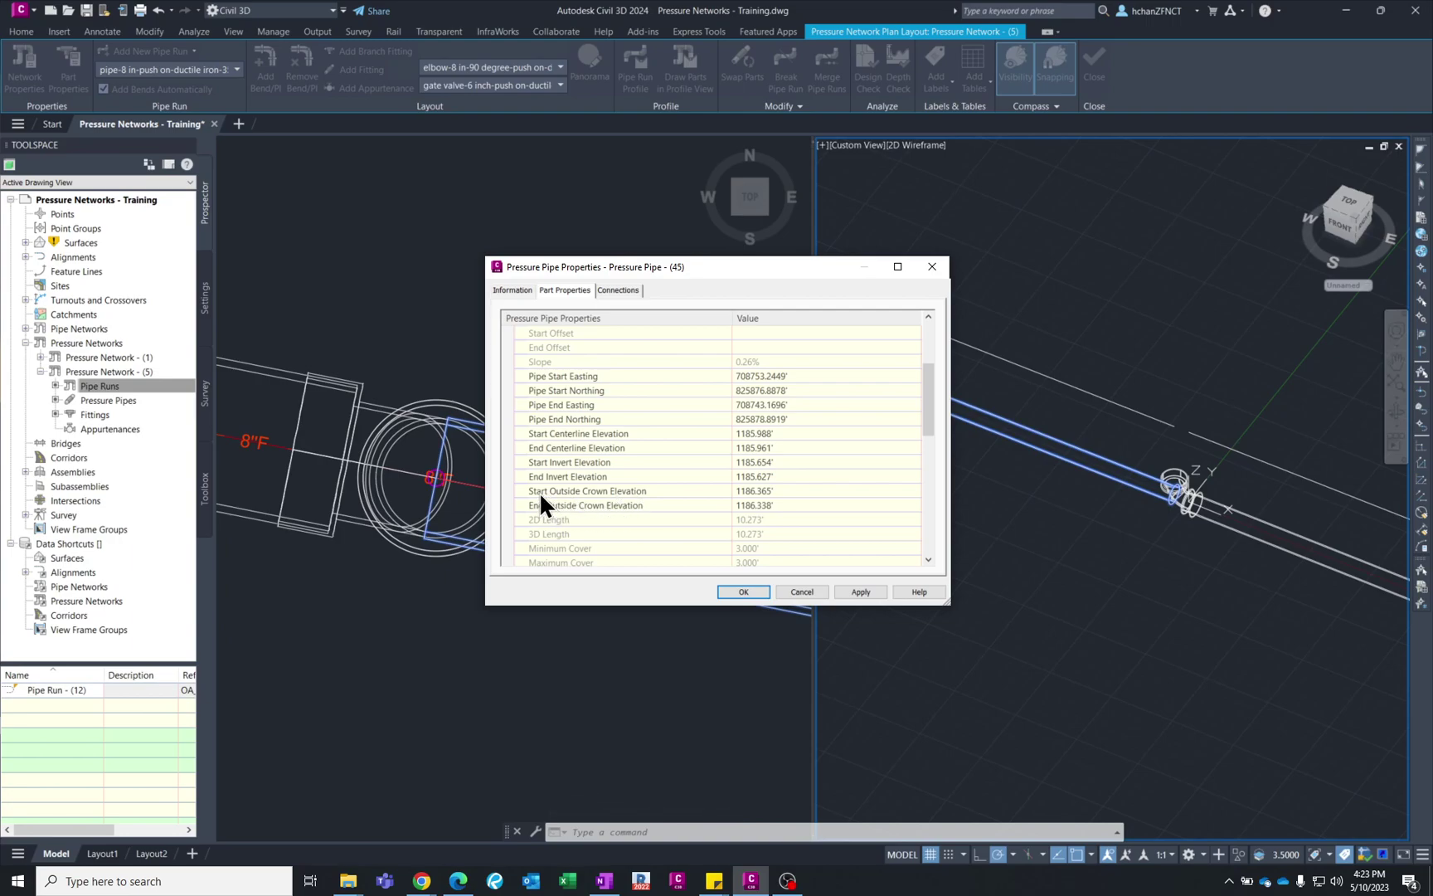
pyautogui.click(779, 492)
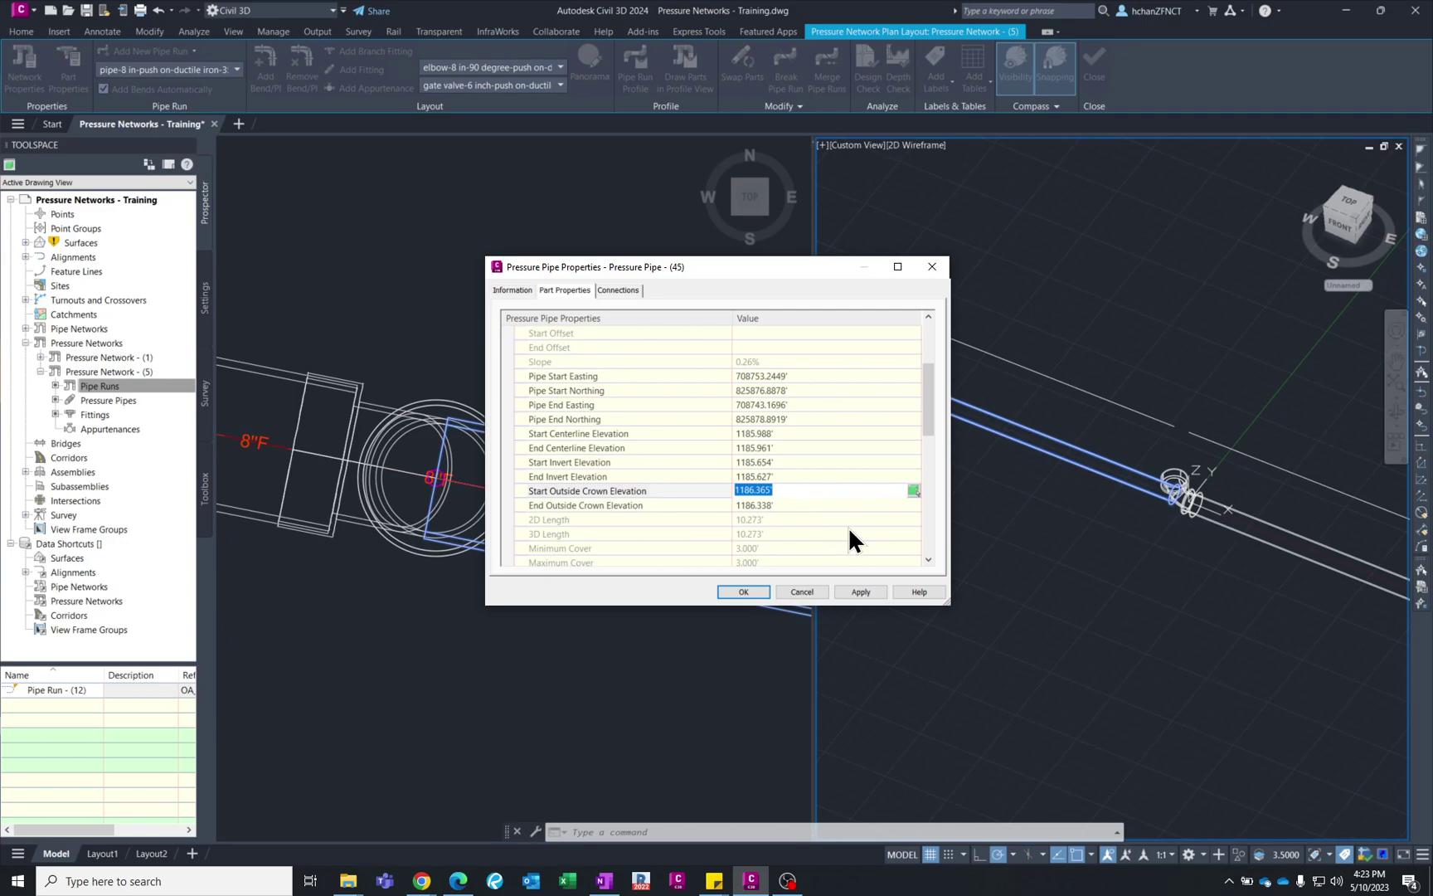
pyautogui.write('1200')
pyautogui.click(841, 510)
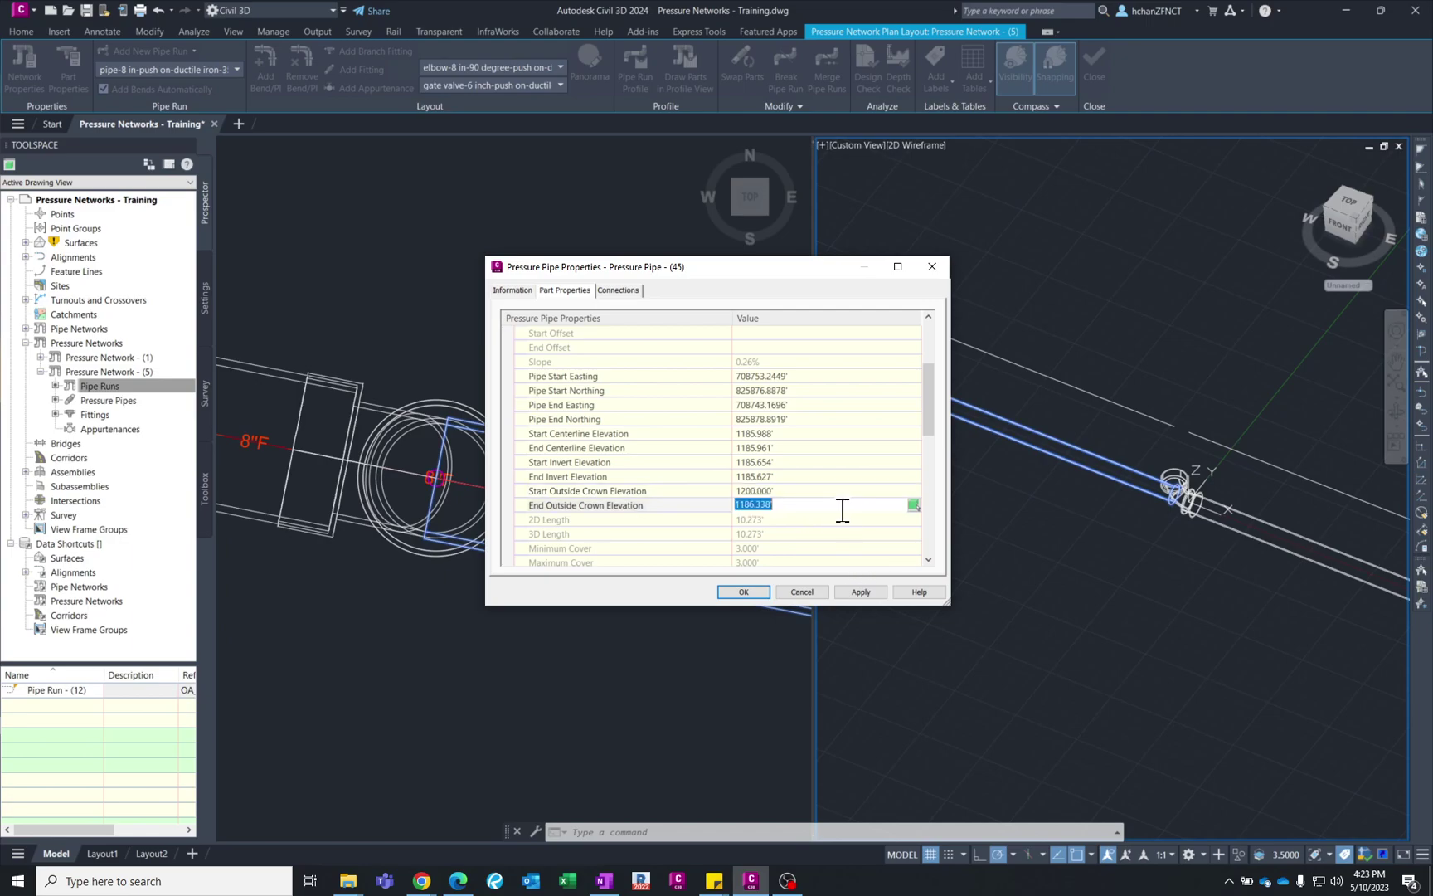
pyautogui.press('Return')
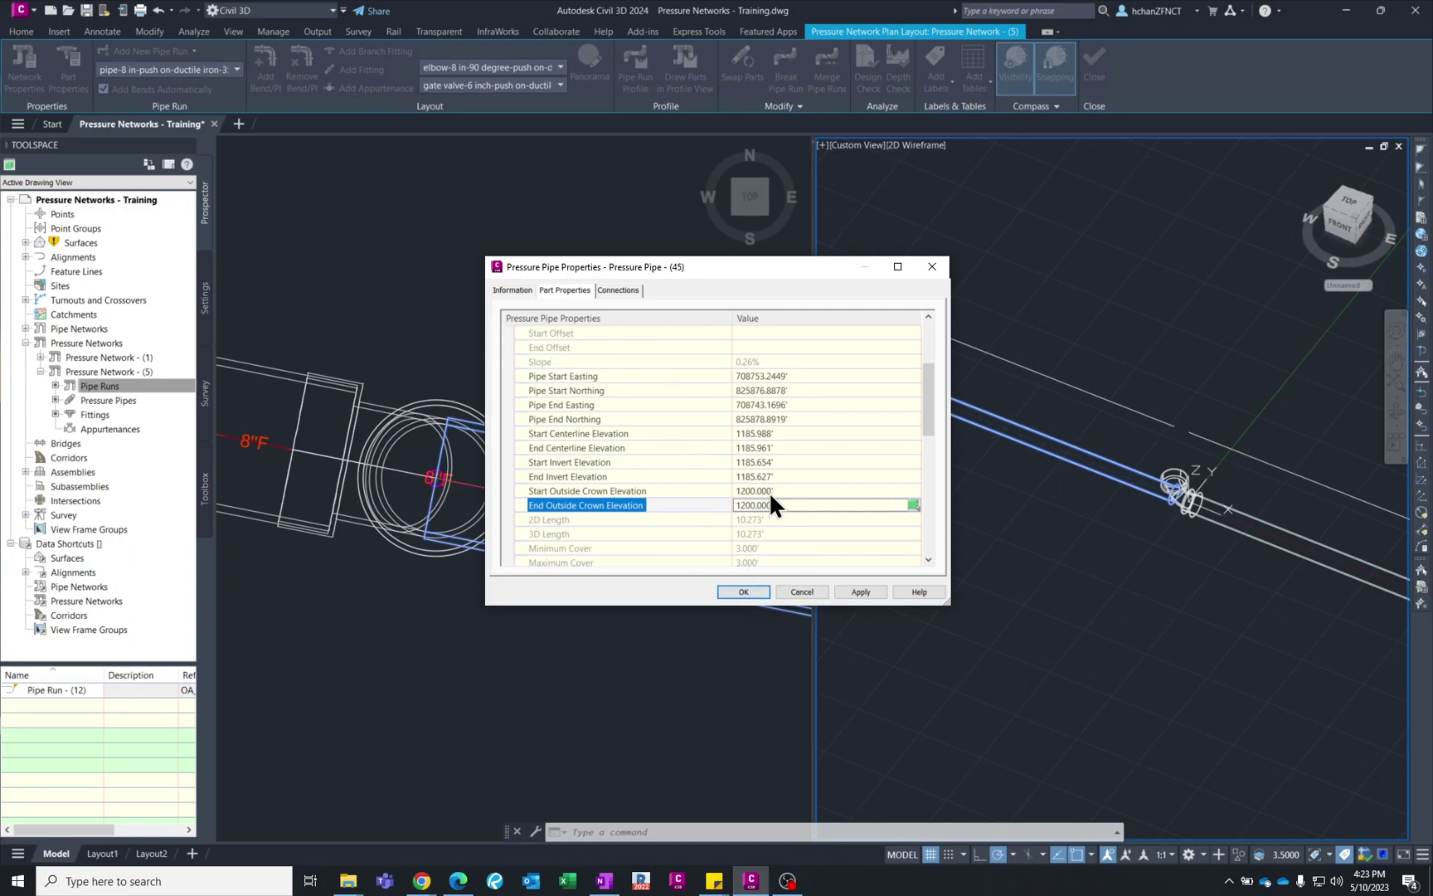
pyautogui.click(738, 594)
# - Add an elbow-8 in-90 degree push-on fitting to the western end of the raised pipe
pyautogui.moveTo(964, 513); pyautogui.dragTo(977, 575, button='middle')
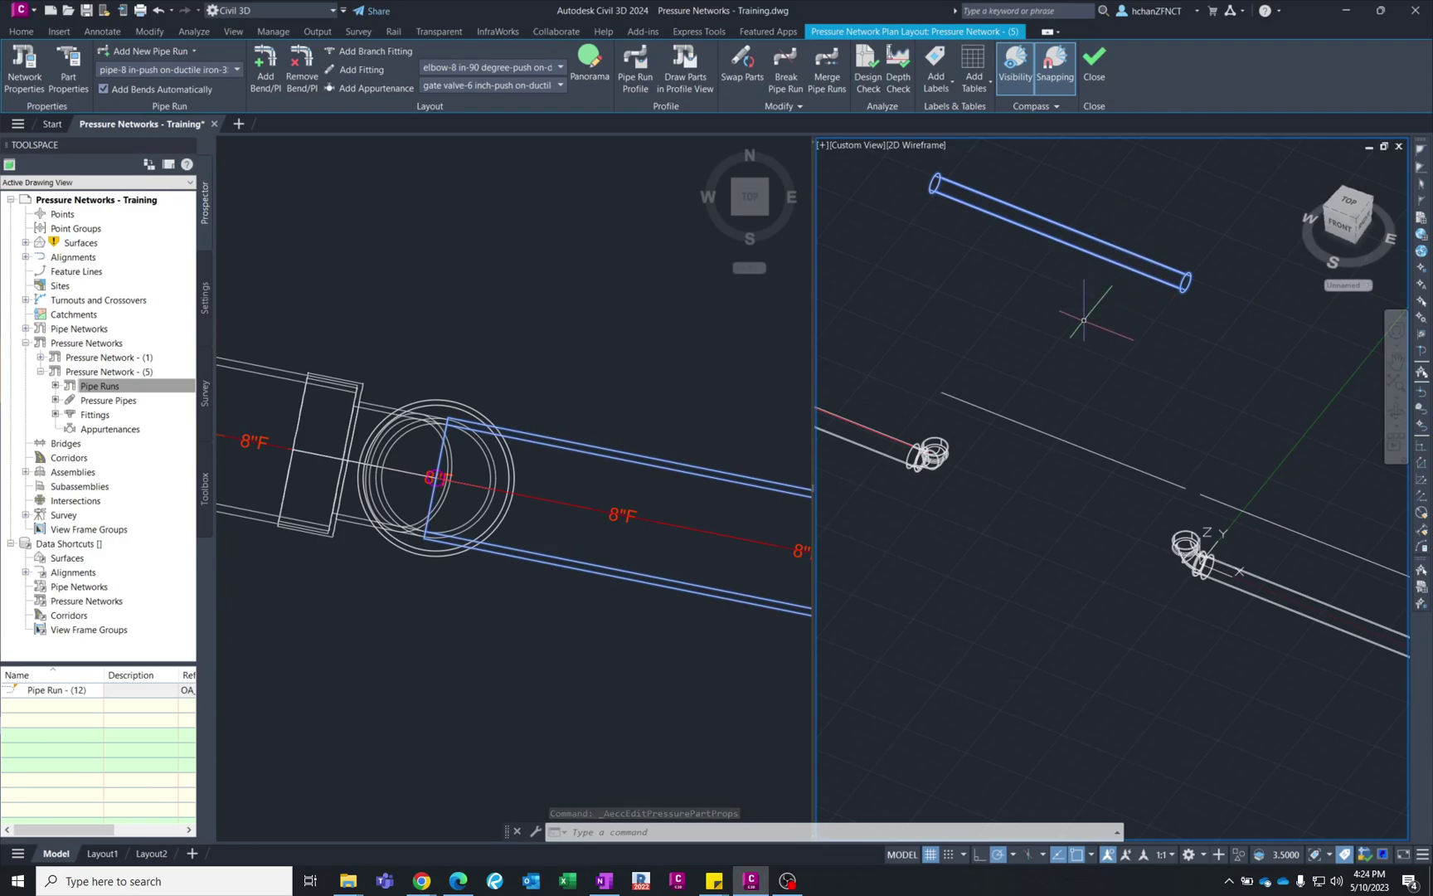
pyautogui.click(1078, 310)
pyautogui.press('Escape')
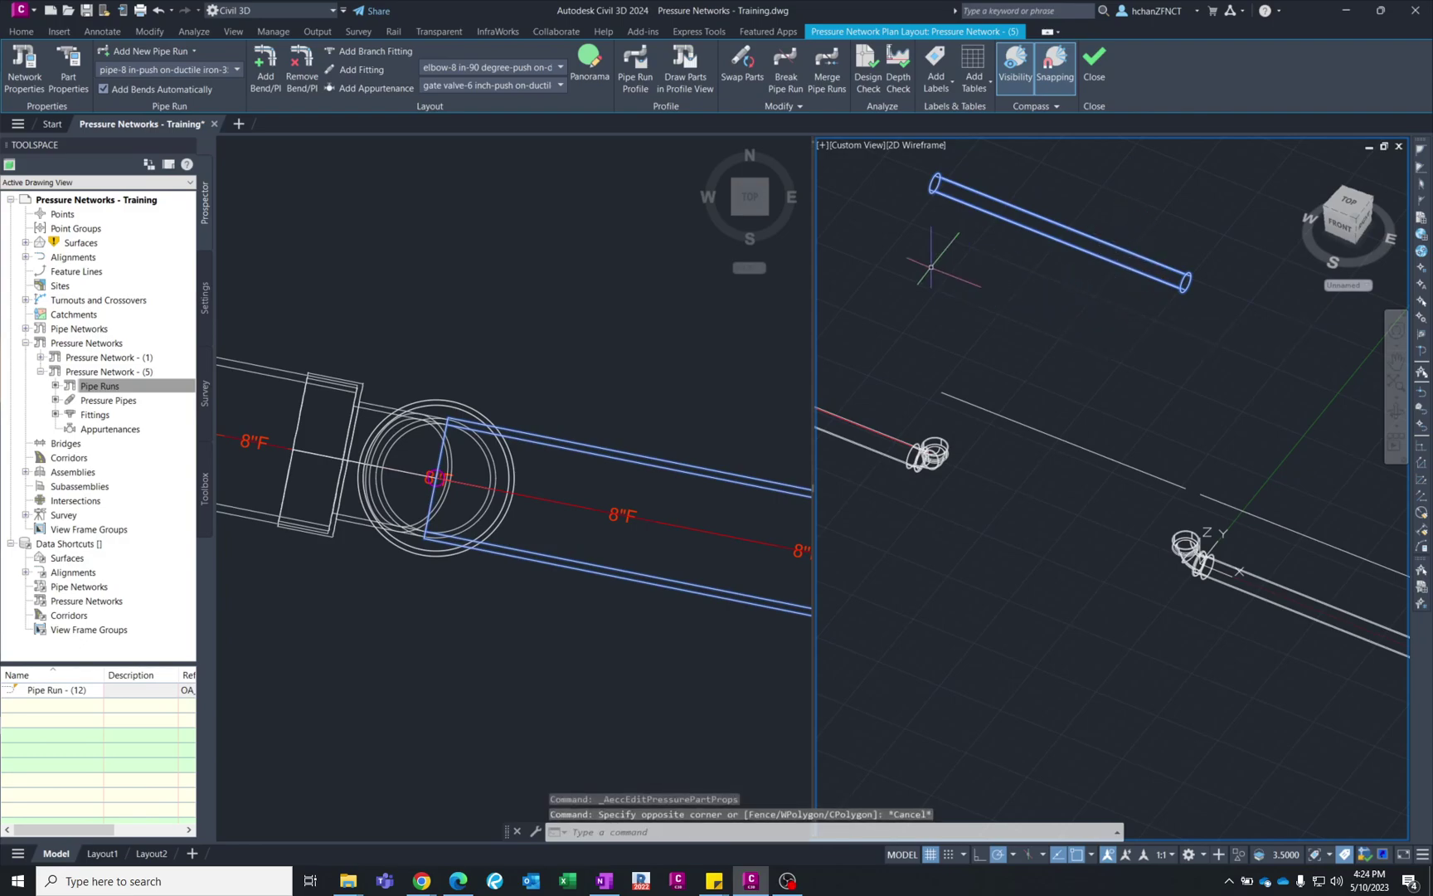
pyautogui.click(359, 70)
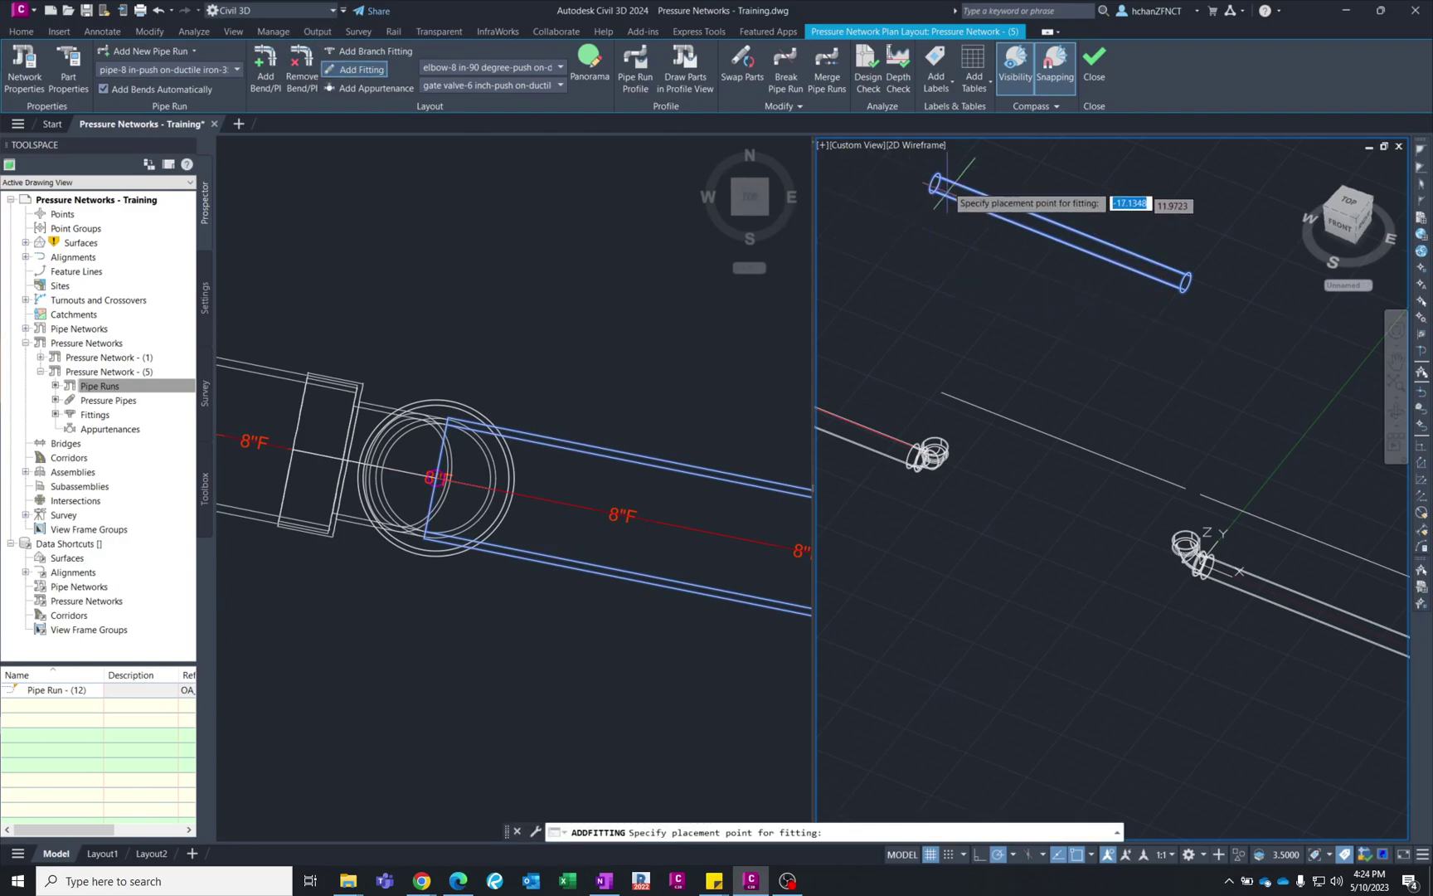
pyautogui.scroll(5, 1188, 282)
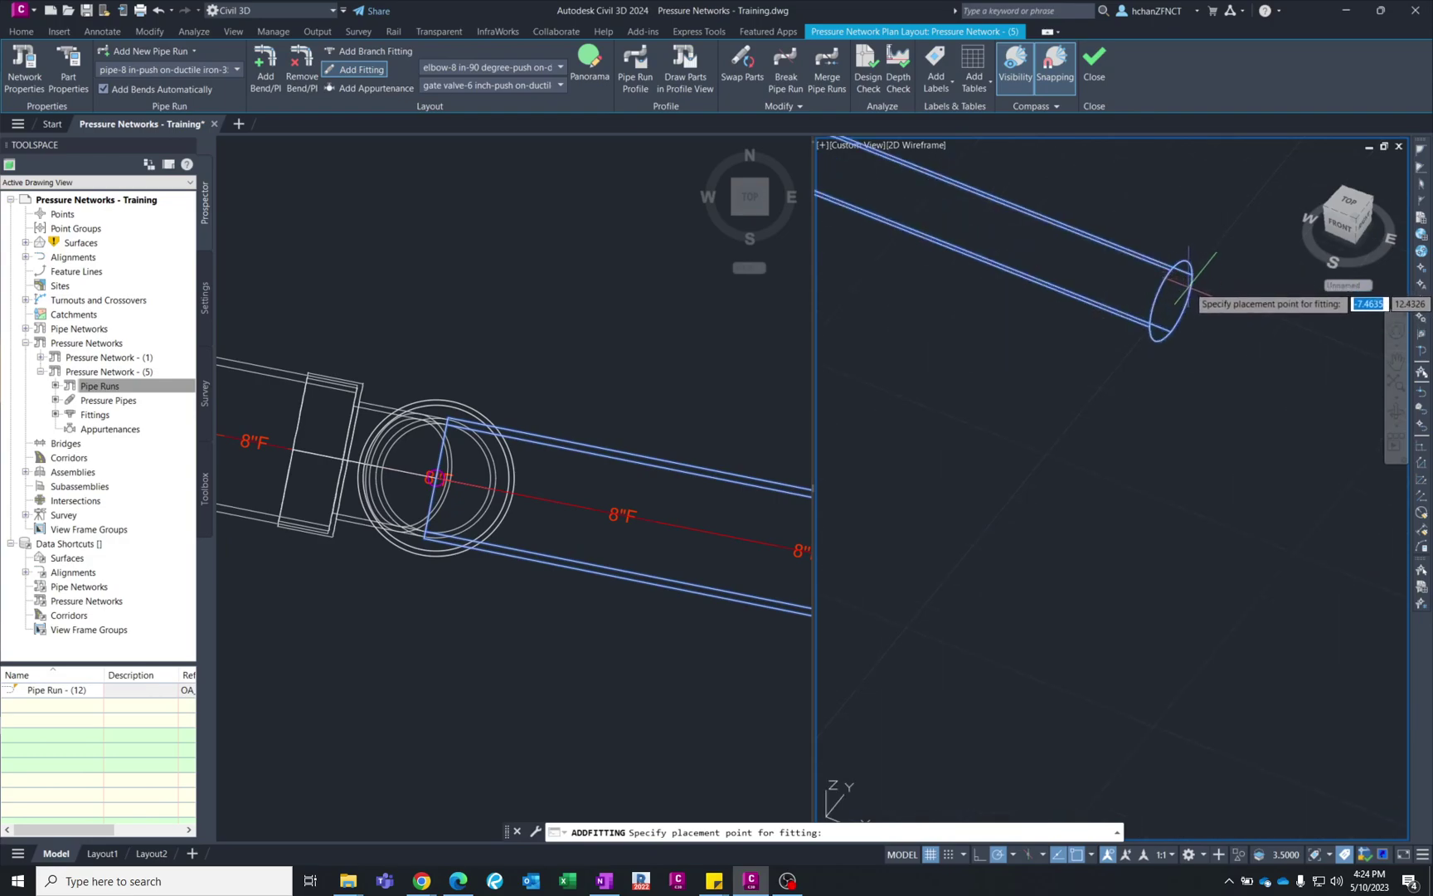
pyautogui.click(1191, 282)
pyautogui.scroll(-5, 1191, 282)
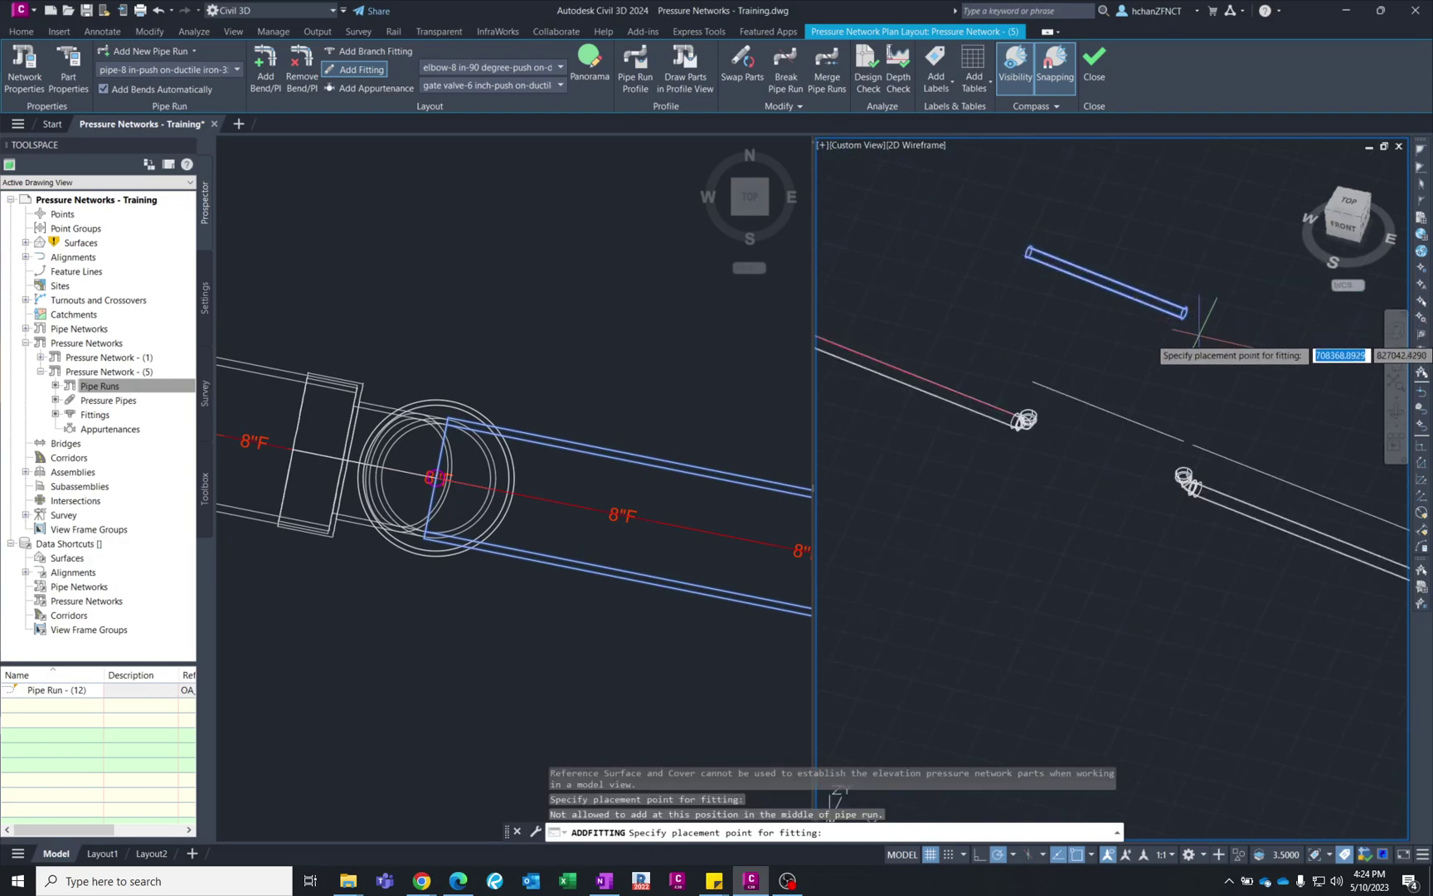
pyautogui.scroll(5, 1184, 313)
pyautogui.click(1186, 317)
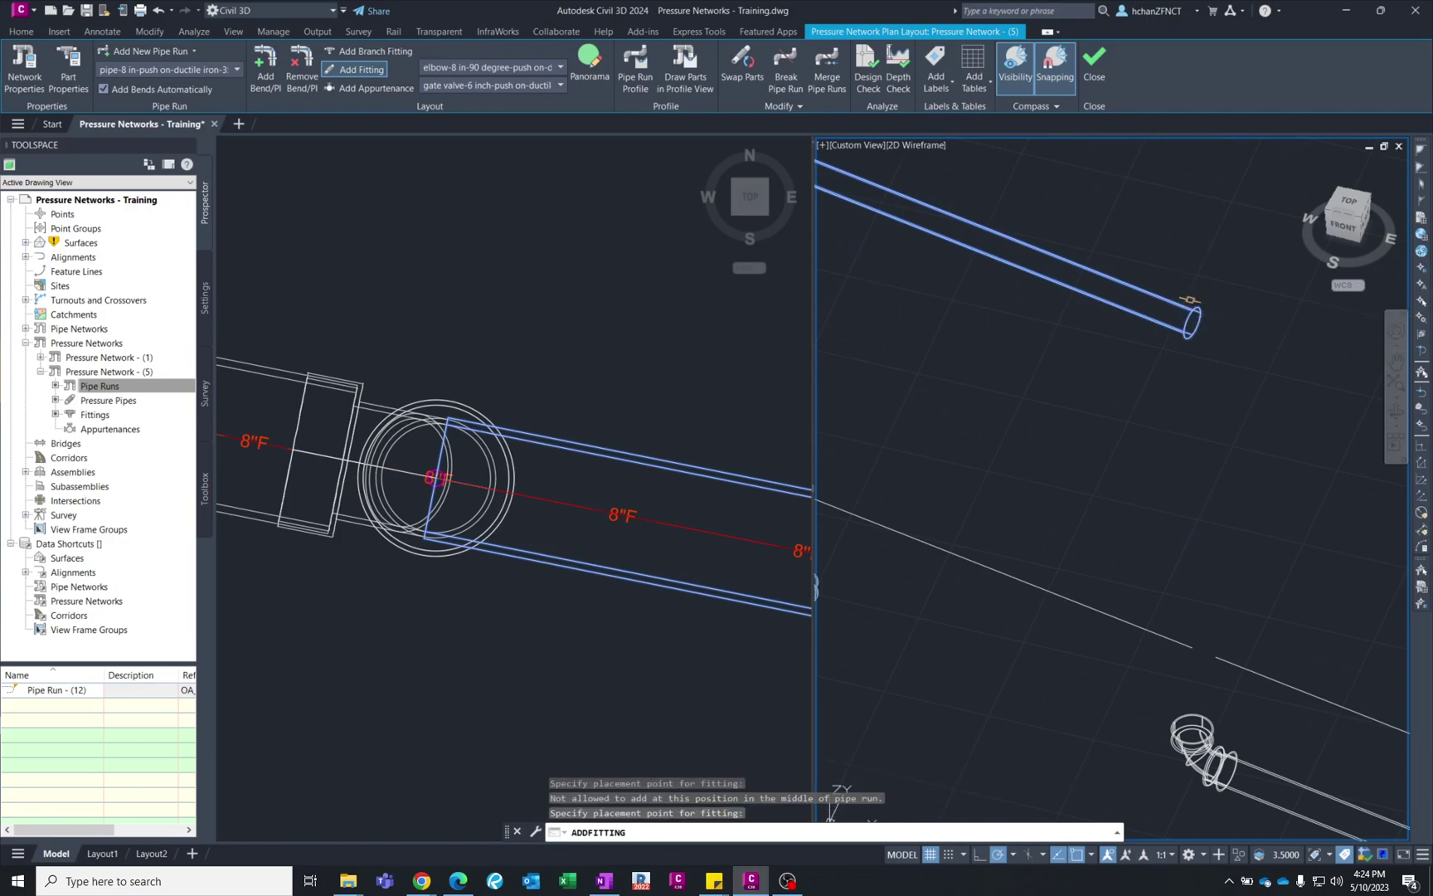
pyautogui.scroll(-5, 1176, 329)
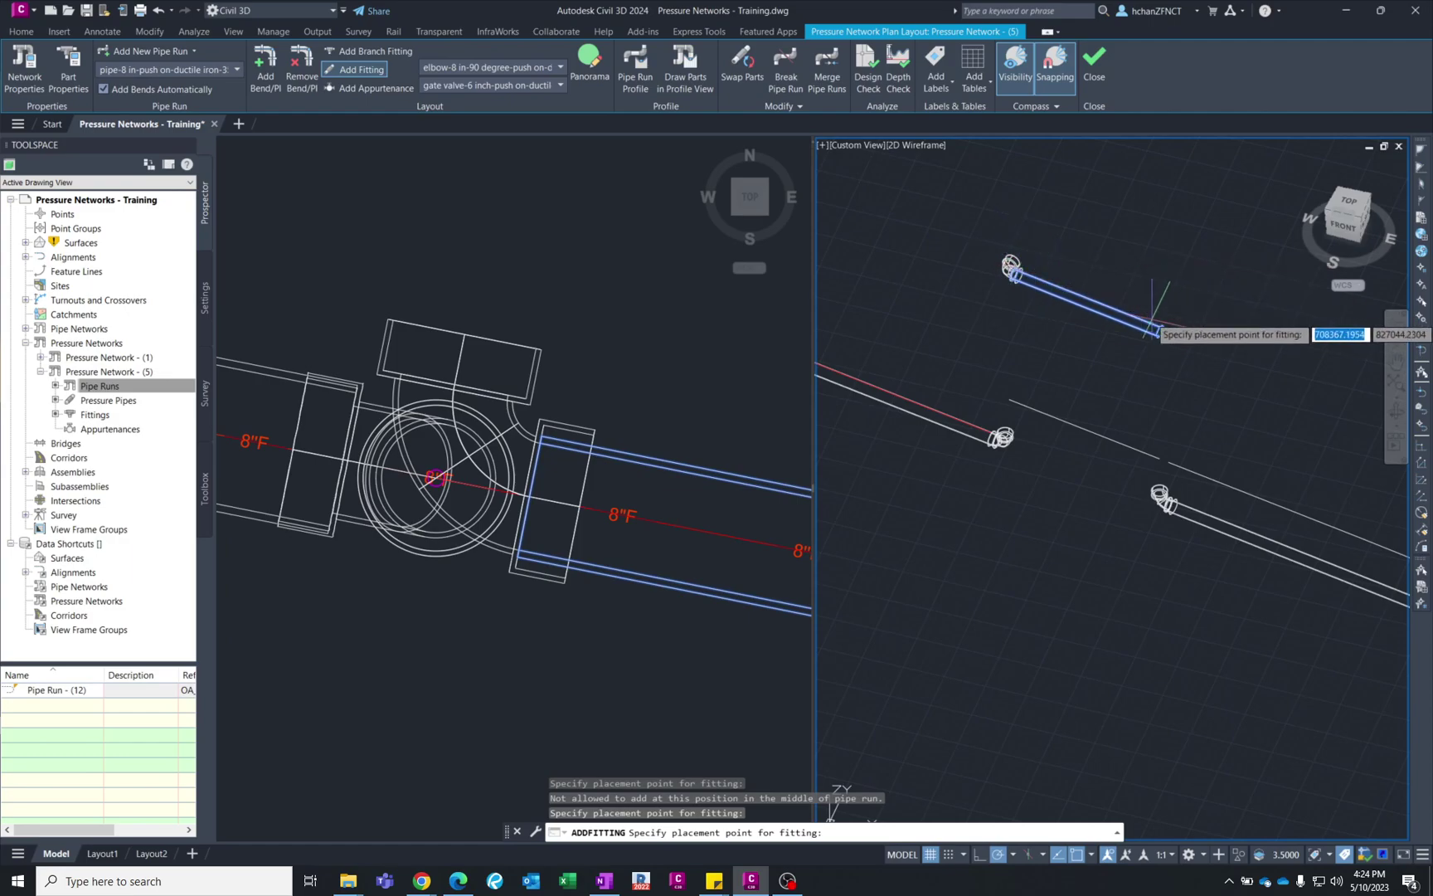
# - Add an elbow-8 in-90 degree push-on fitting to the eastern end of the raised pipe
pyautogui.click(490, 286)
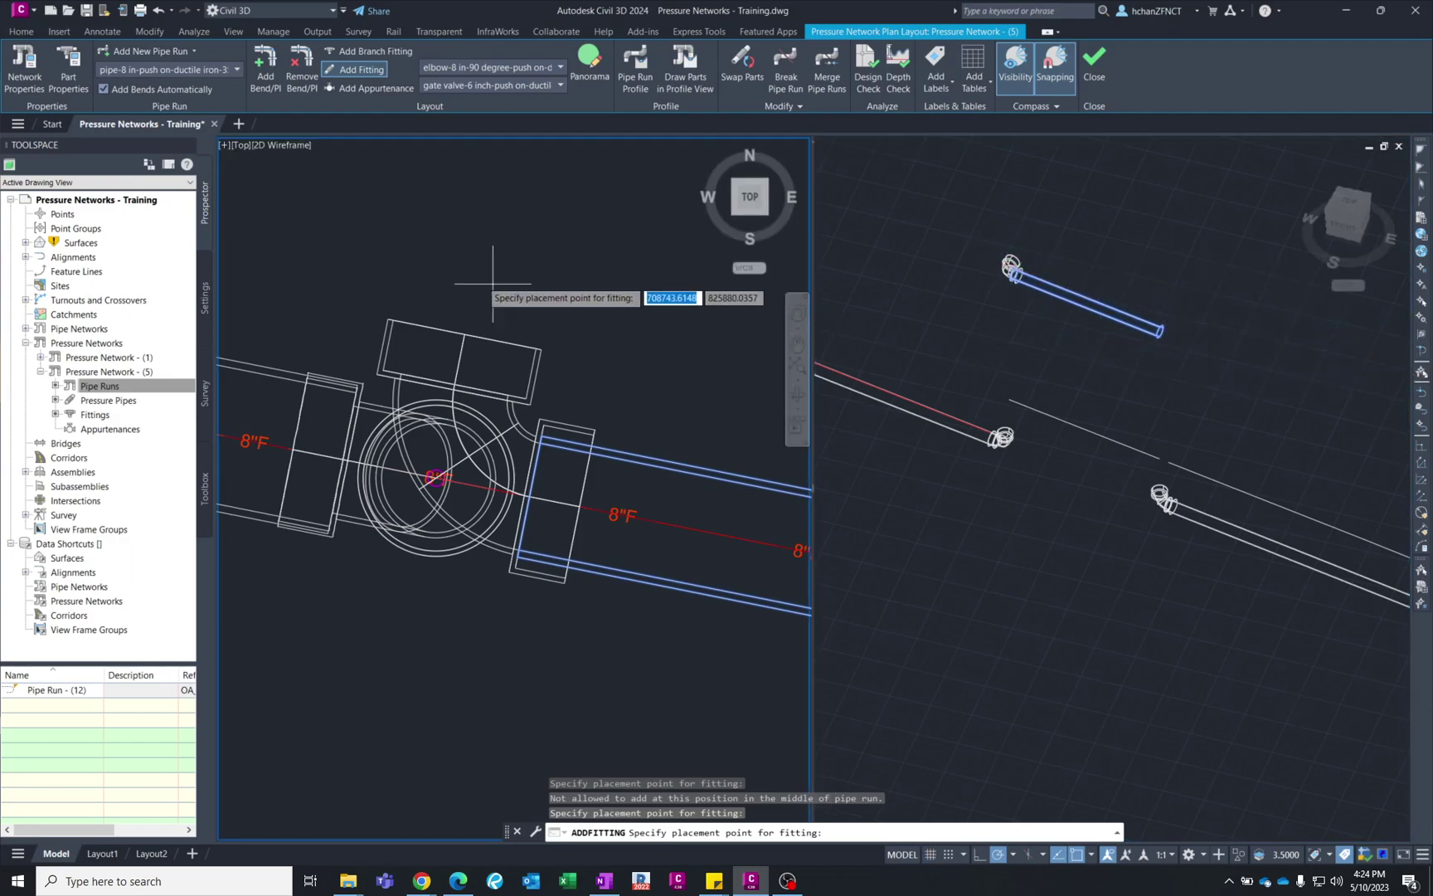
pyautogui.scroll(-4, 400, 259)
pyautogui.scroll(-2, 400, 261)
pyautogui.scroll(3, 651, 330)
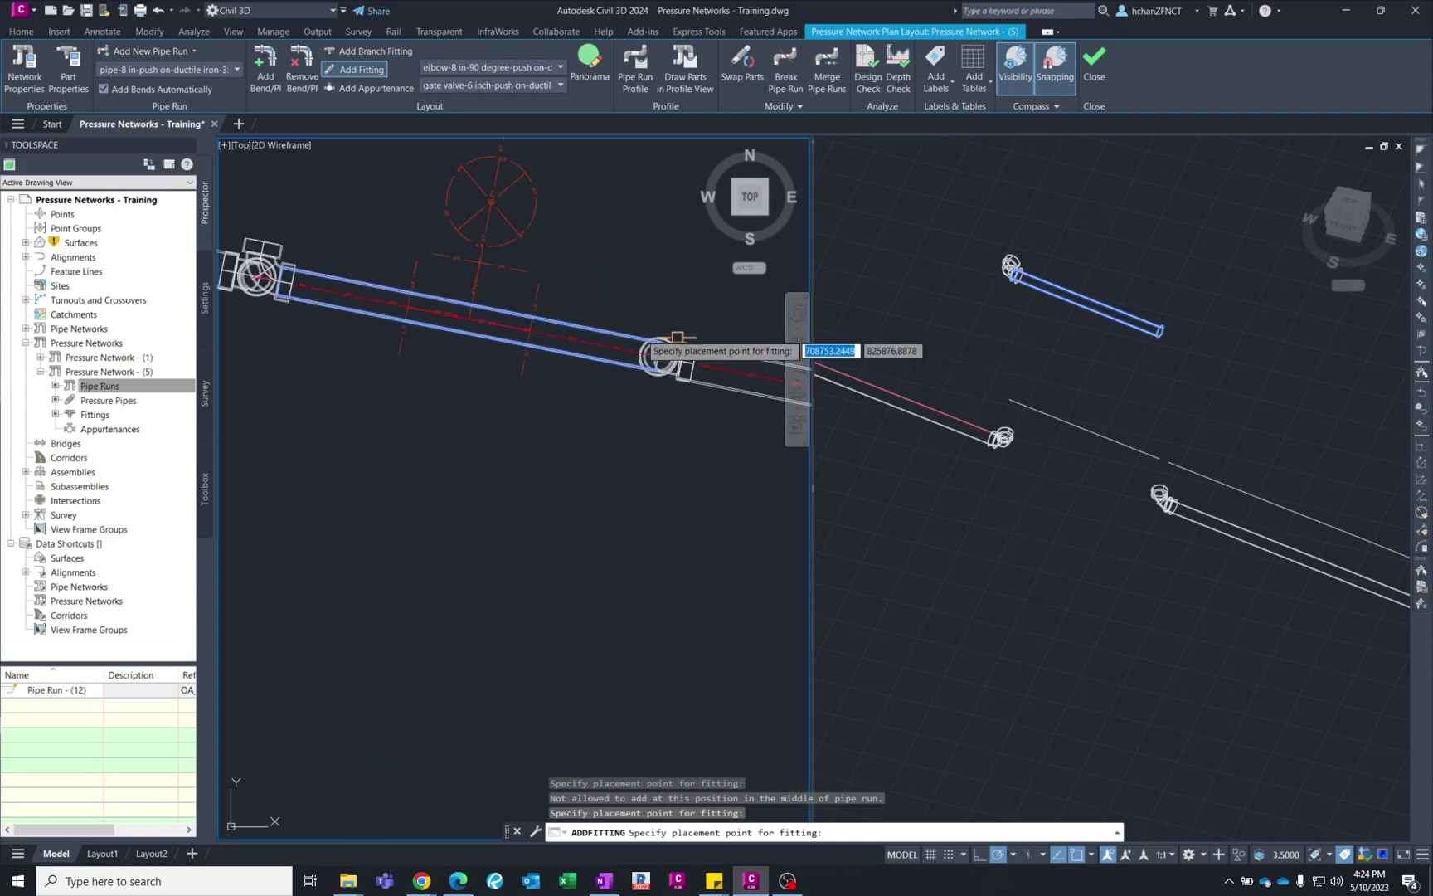
pyautogui.scroll(3, 699, 381)
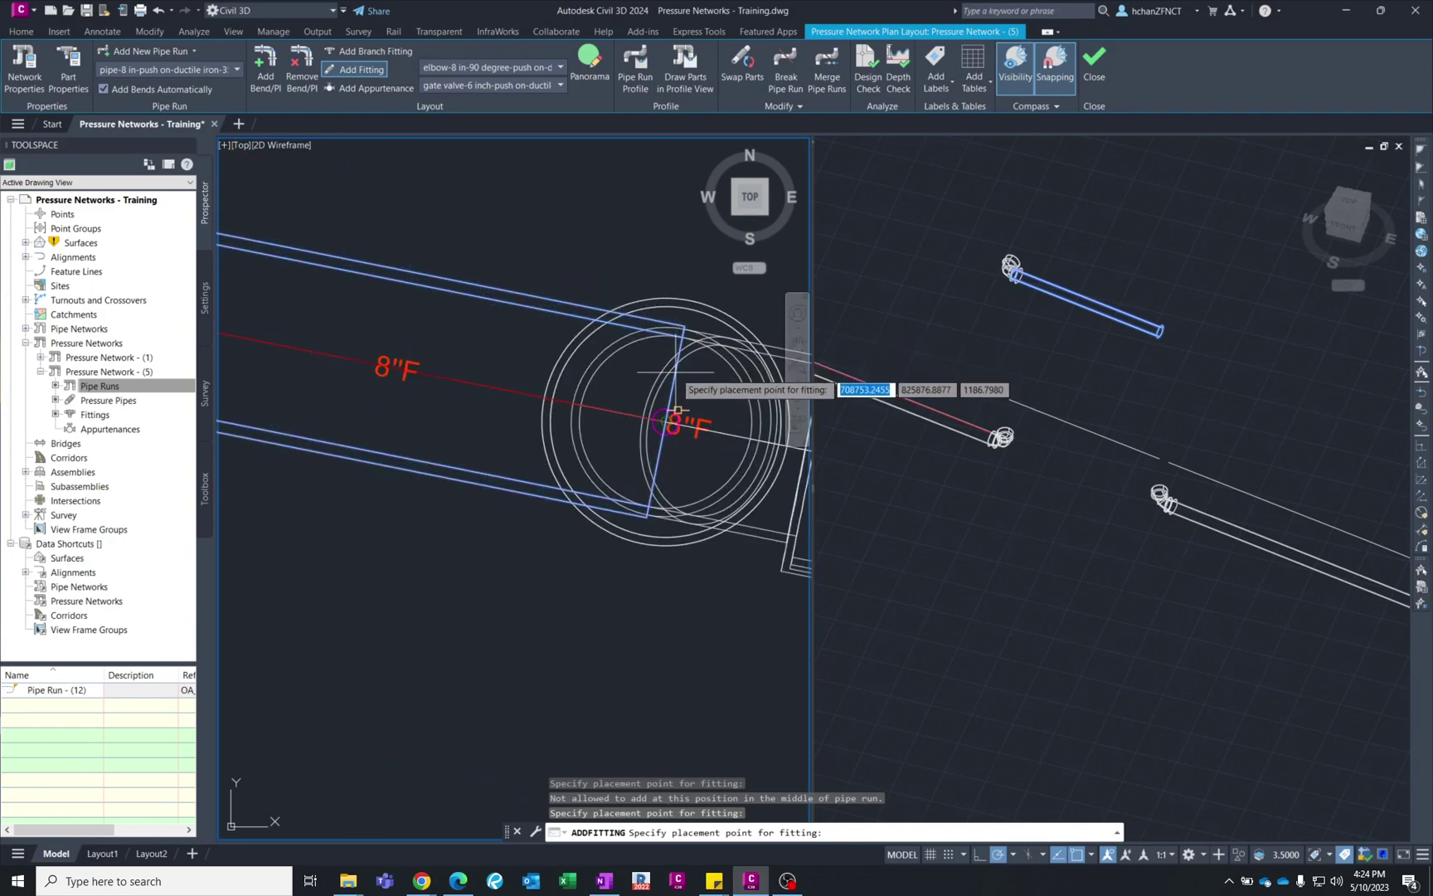
pyautogui.scroll(-4, 656, 400)
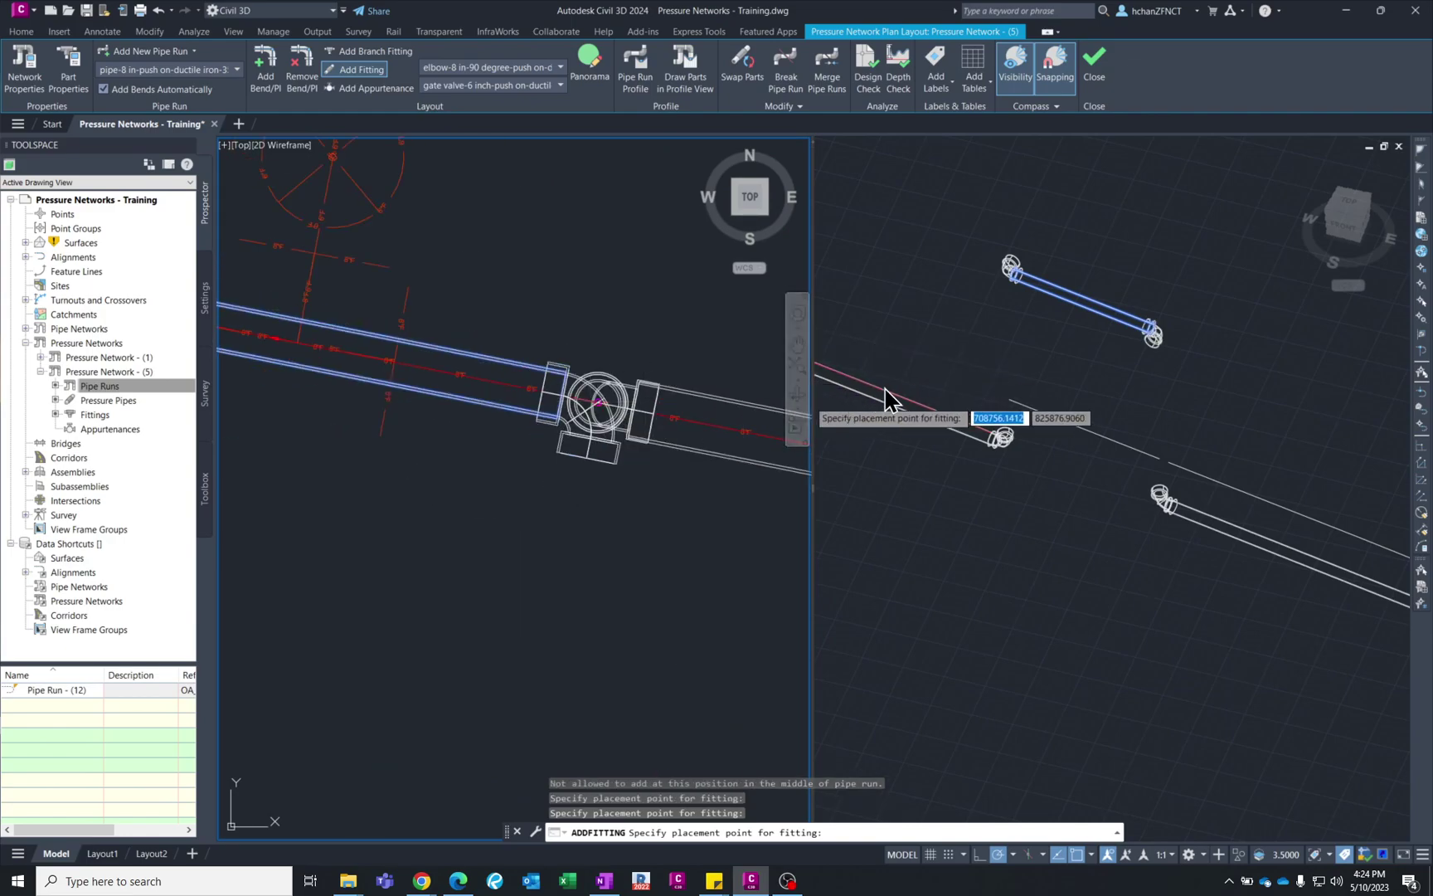
pyautogui.press('Escape')
# - Detach Pipe Run - (12) so that the raised pipe and its elbows become independent parts
pyautogui.click(1066, 329)
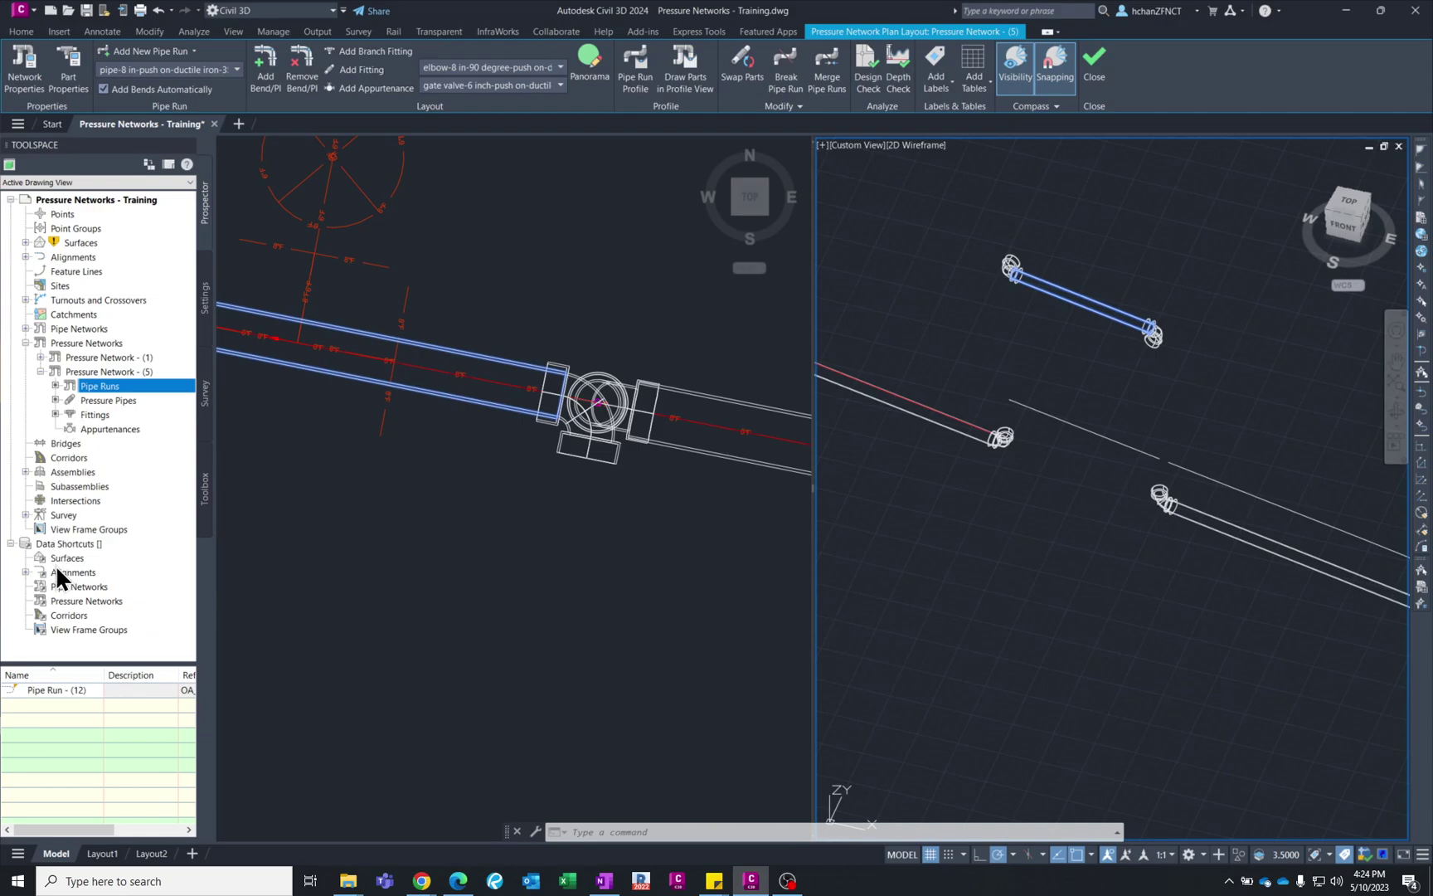
pyautogui.click(56, 690)
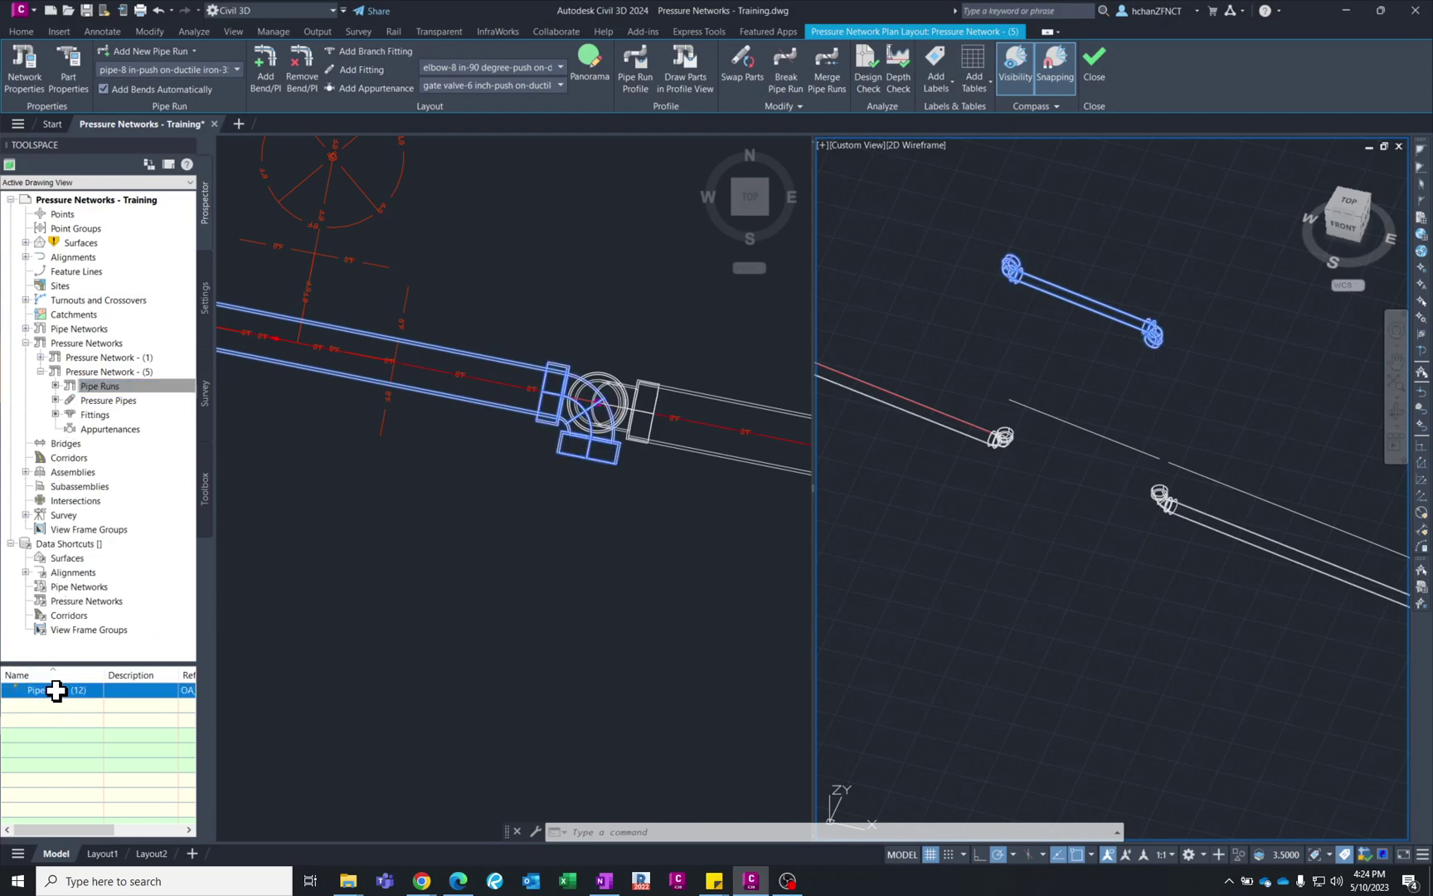
pyautogui.rightClick(55, 691)
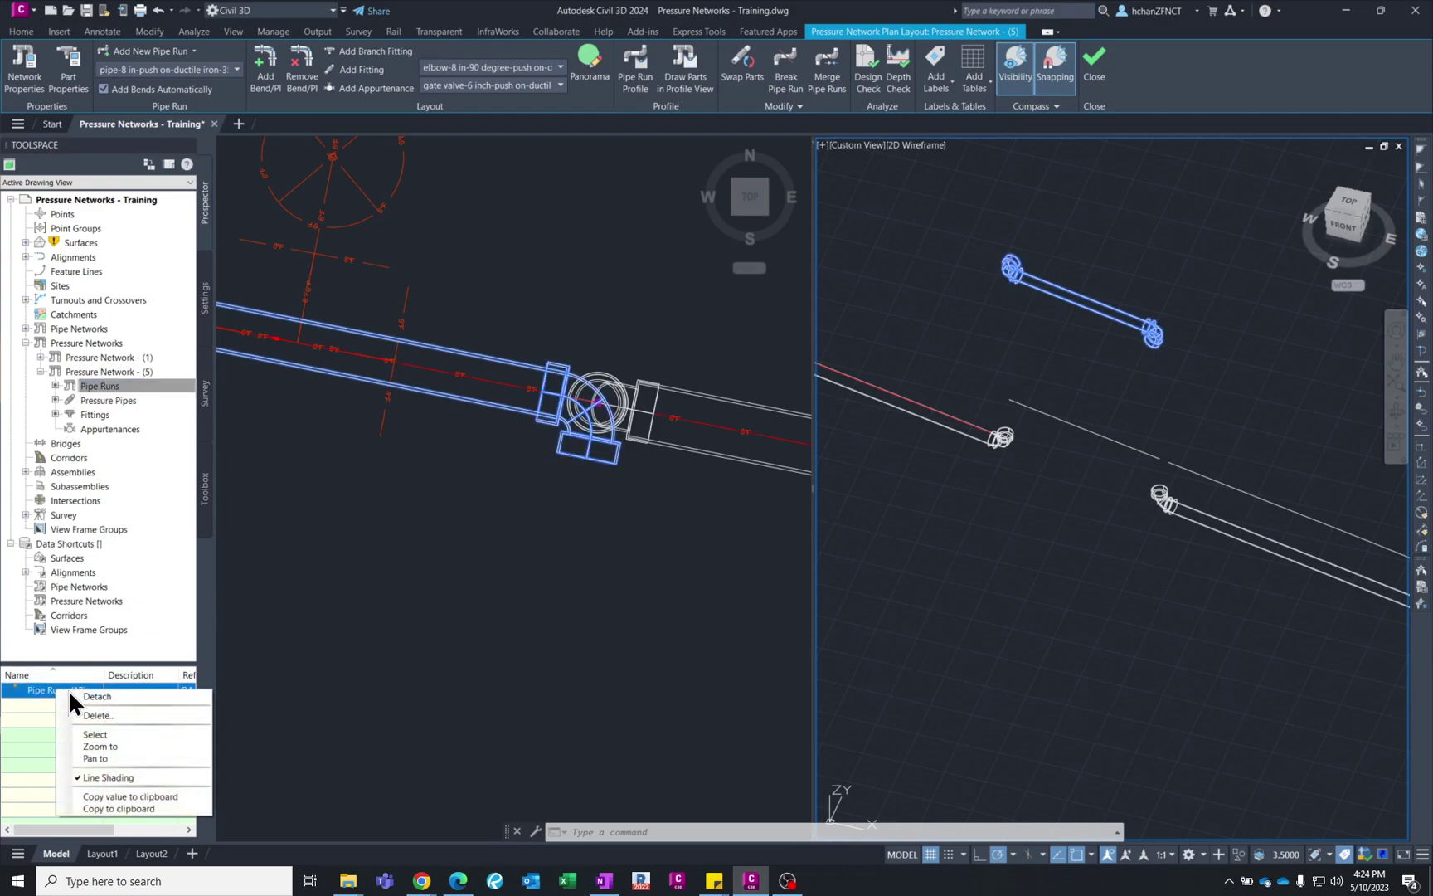
pyautogui.click(85, 695)
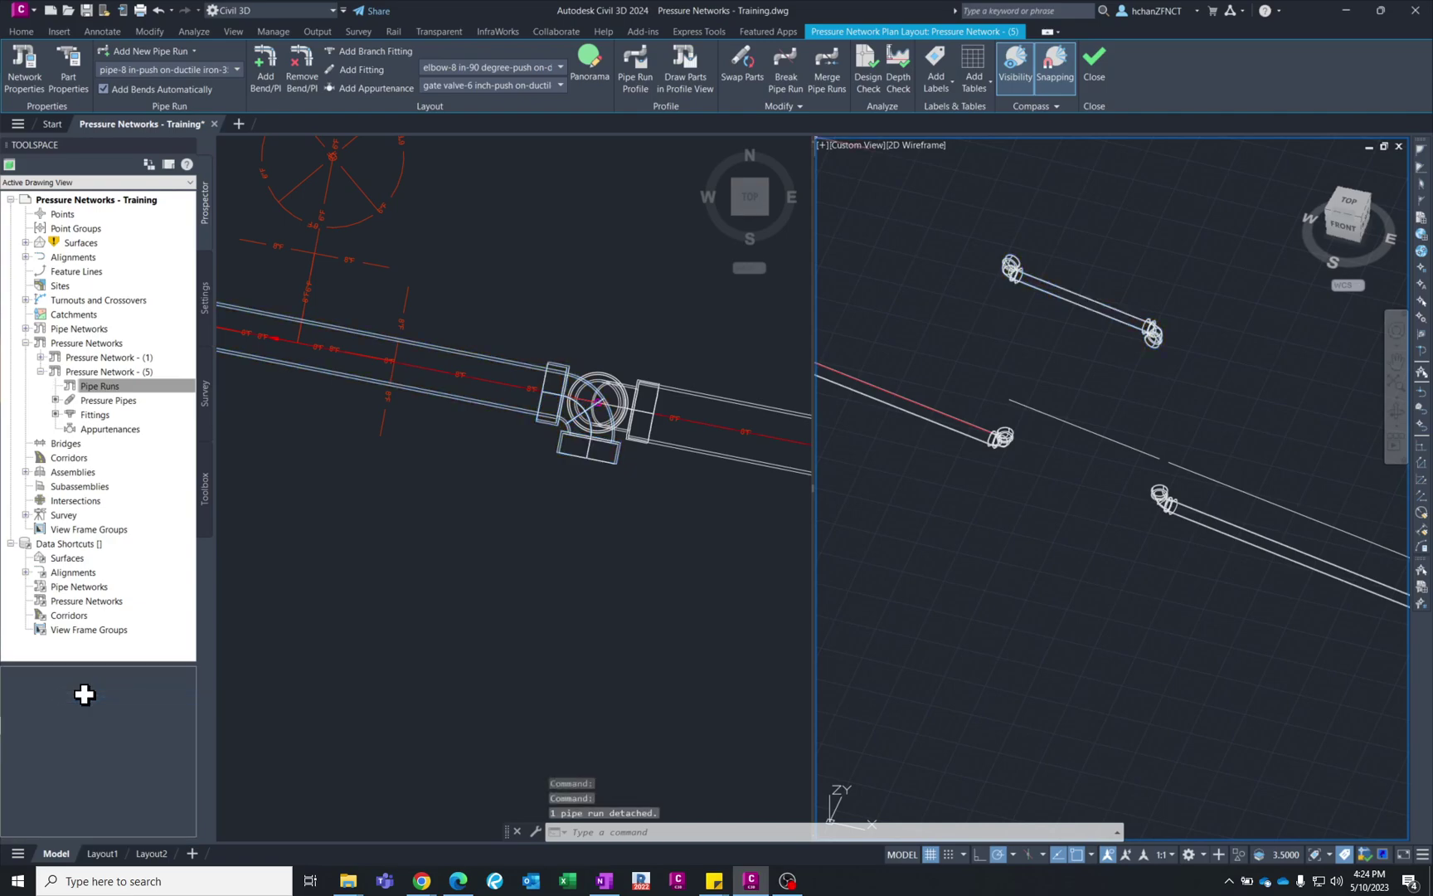
pyautogui.click(1244, 356)
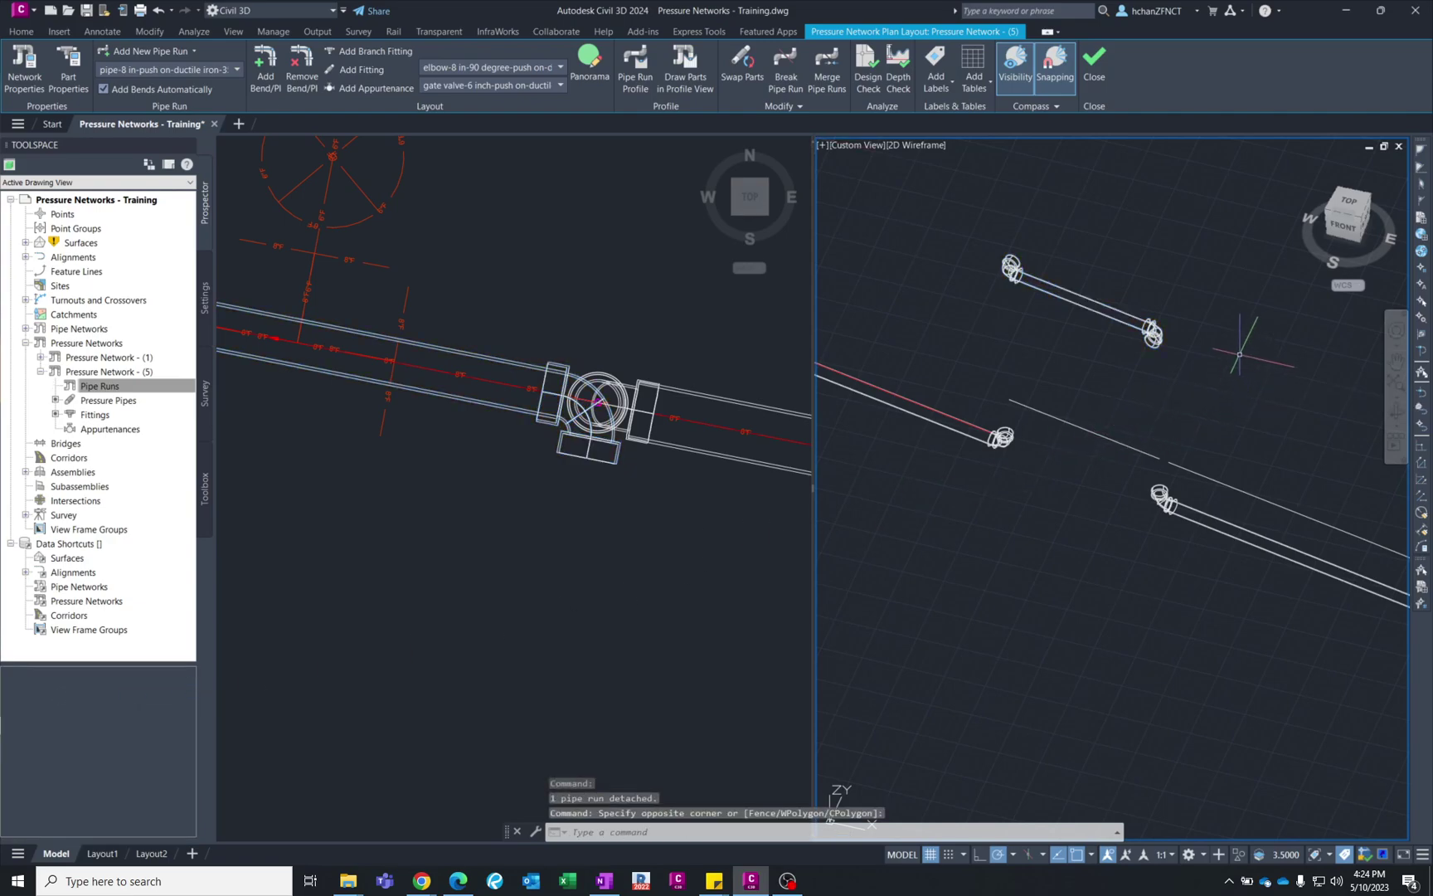
# - Rotate the elbow at the eastern end of the raised pipe about the pipe's axis so its open end points straight down
pyautogui.scroll(2, 1240, 353)
pyautogui.scroll(2, 1174, 337)
pyautogui.click(1086, 319)
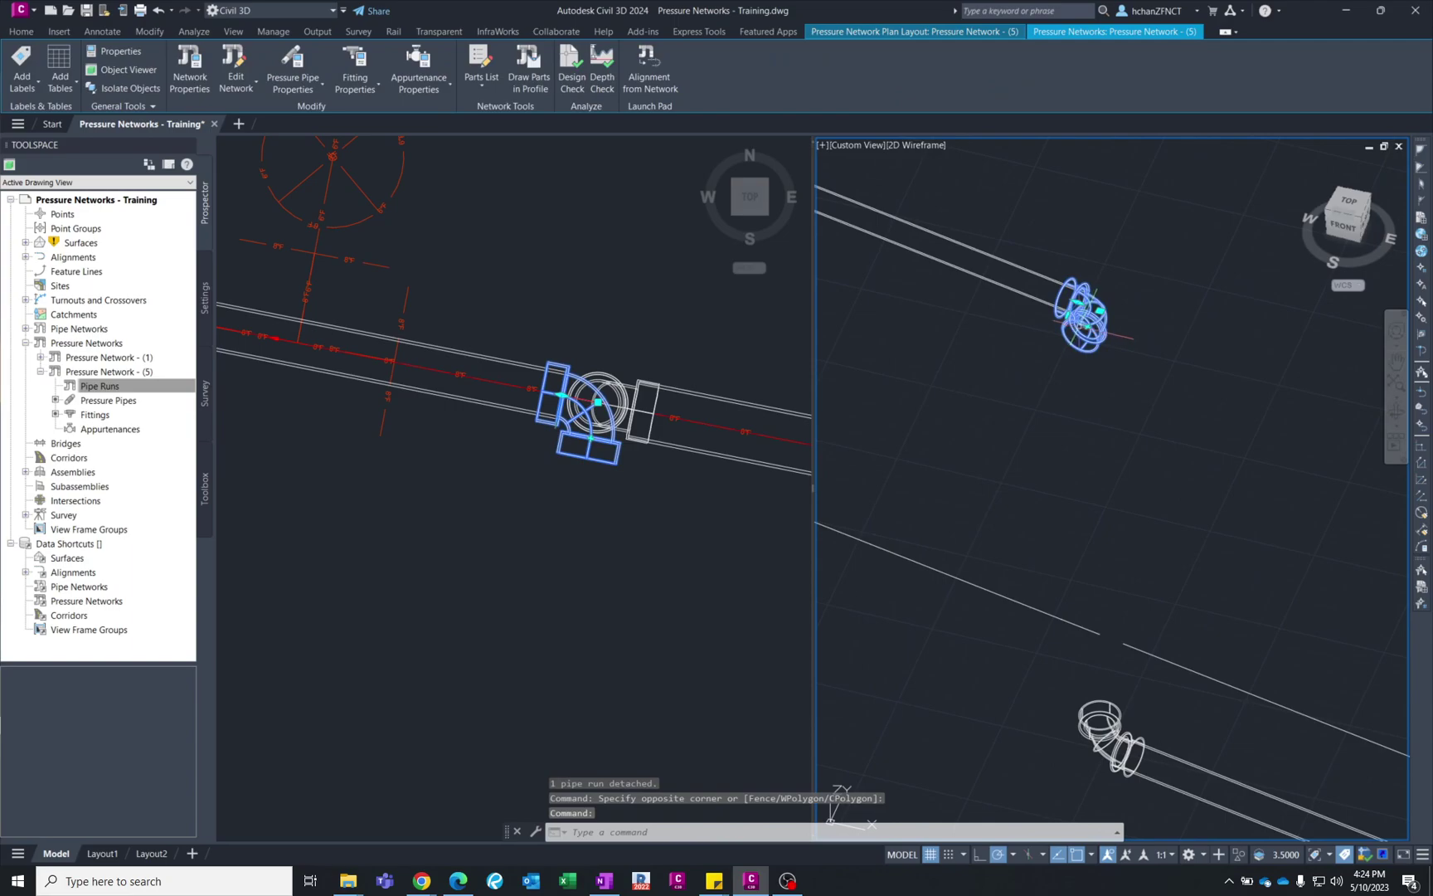
pyautogui.scroll(5, 1078, 322)
pyautogui.scroll(2, 1027, 331)
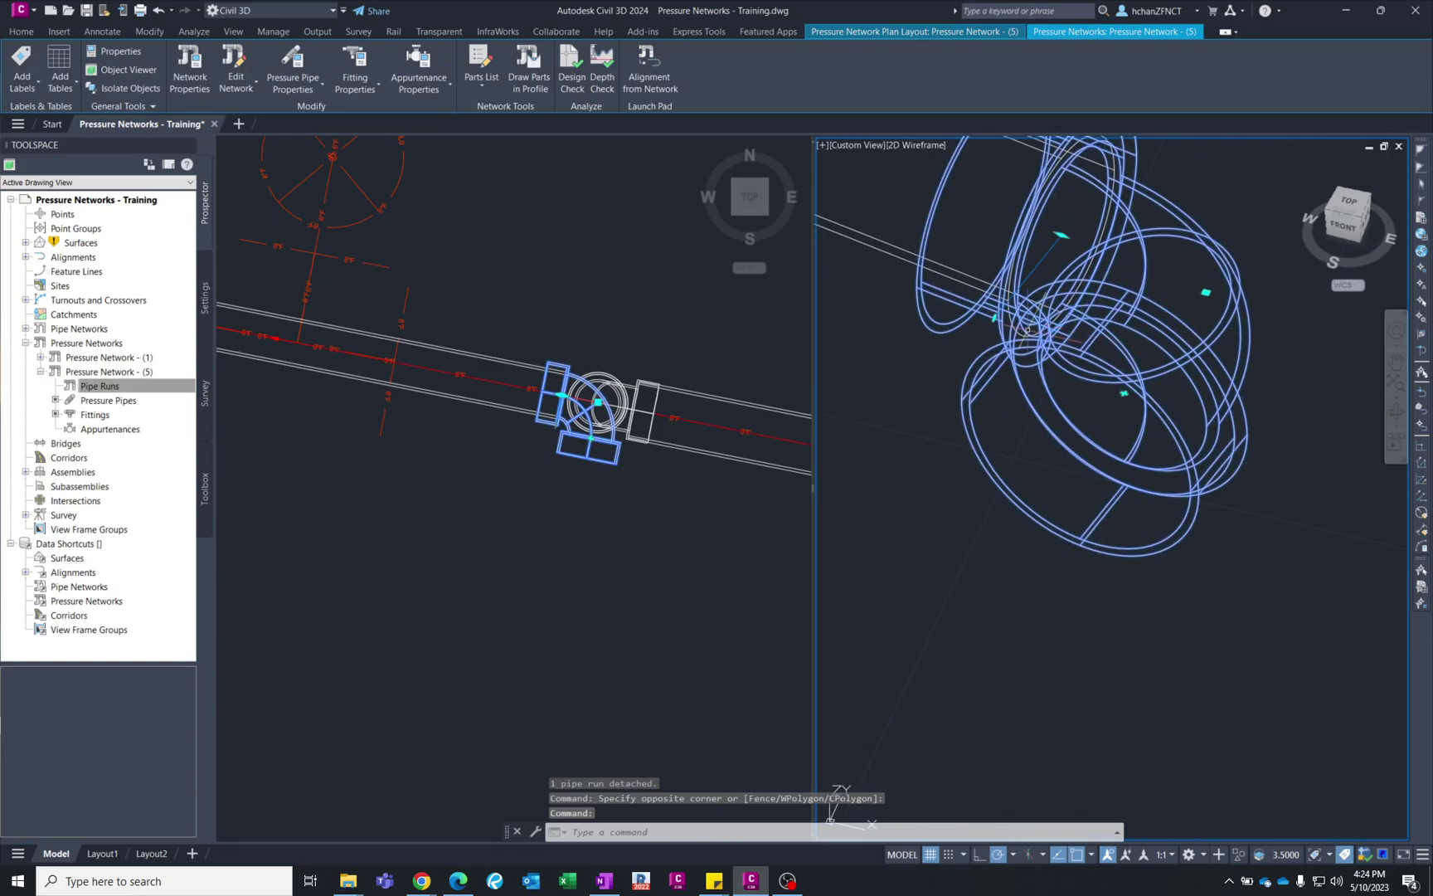
pyautogui.click(995, 317)
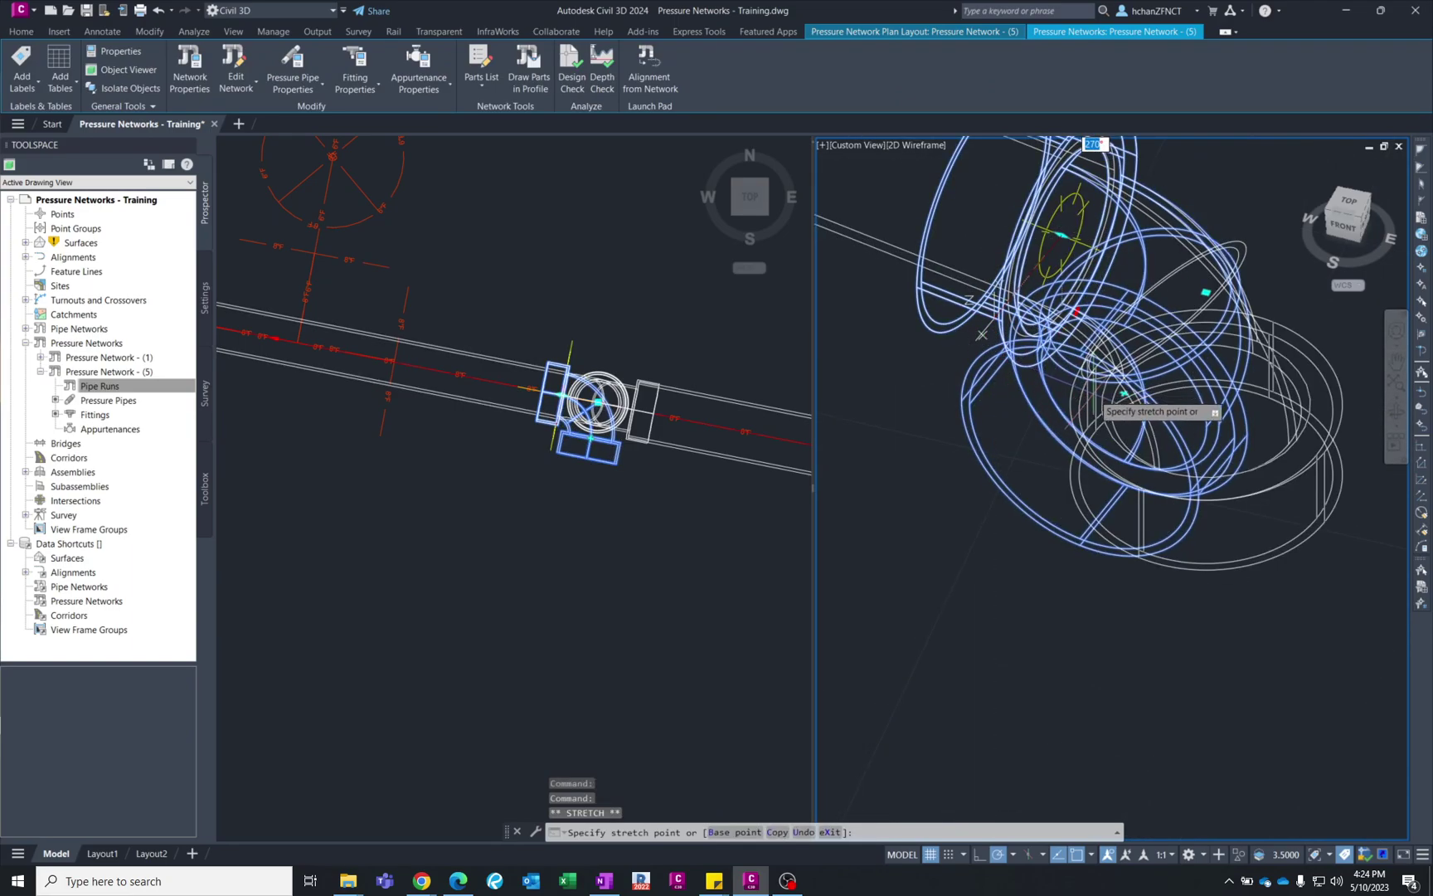
pyautogui.click(1096, 399)
# - Rotate the elbow at the western end of the raised pipe about the pipe's axis so its open end points straight down
pyautogui.scroll(-10, 1189, 451)
pyautogui.scroll(4, 1101, 447)
pyautogui.scroll(5, 989, 332)
pyautogui.click(1014, 267)
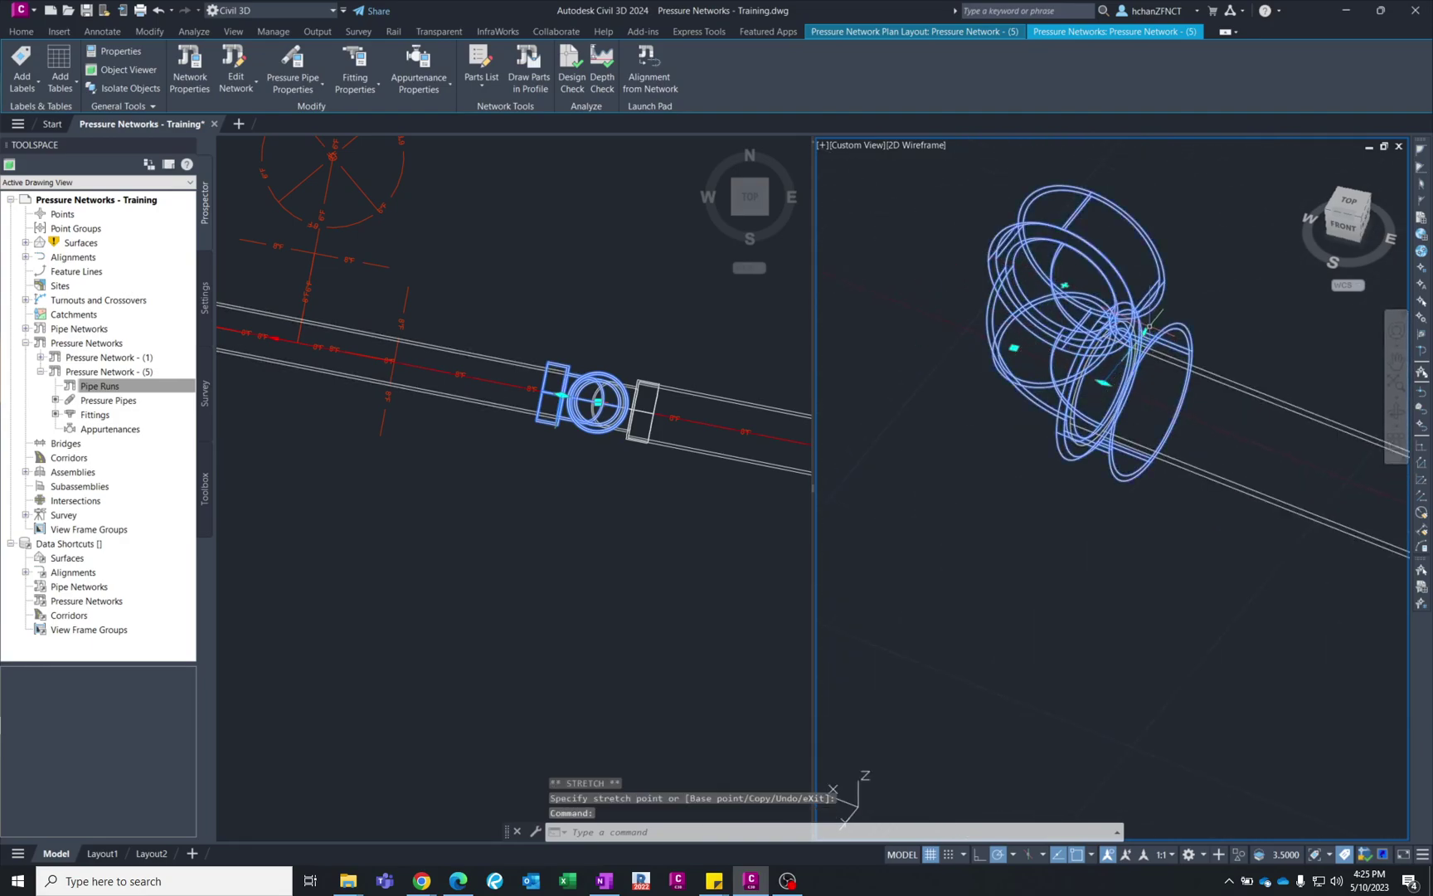
pyautogui.click(1145, 332)
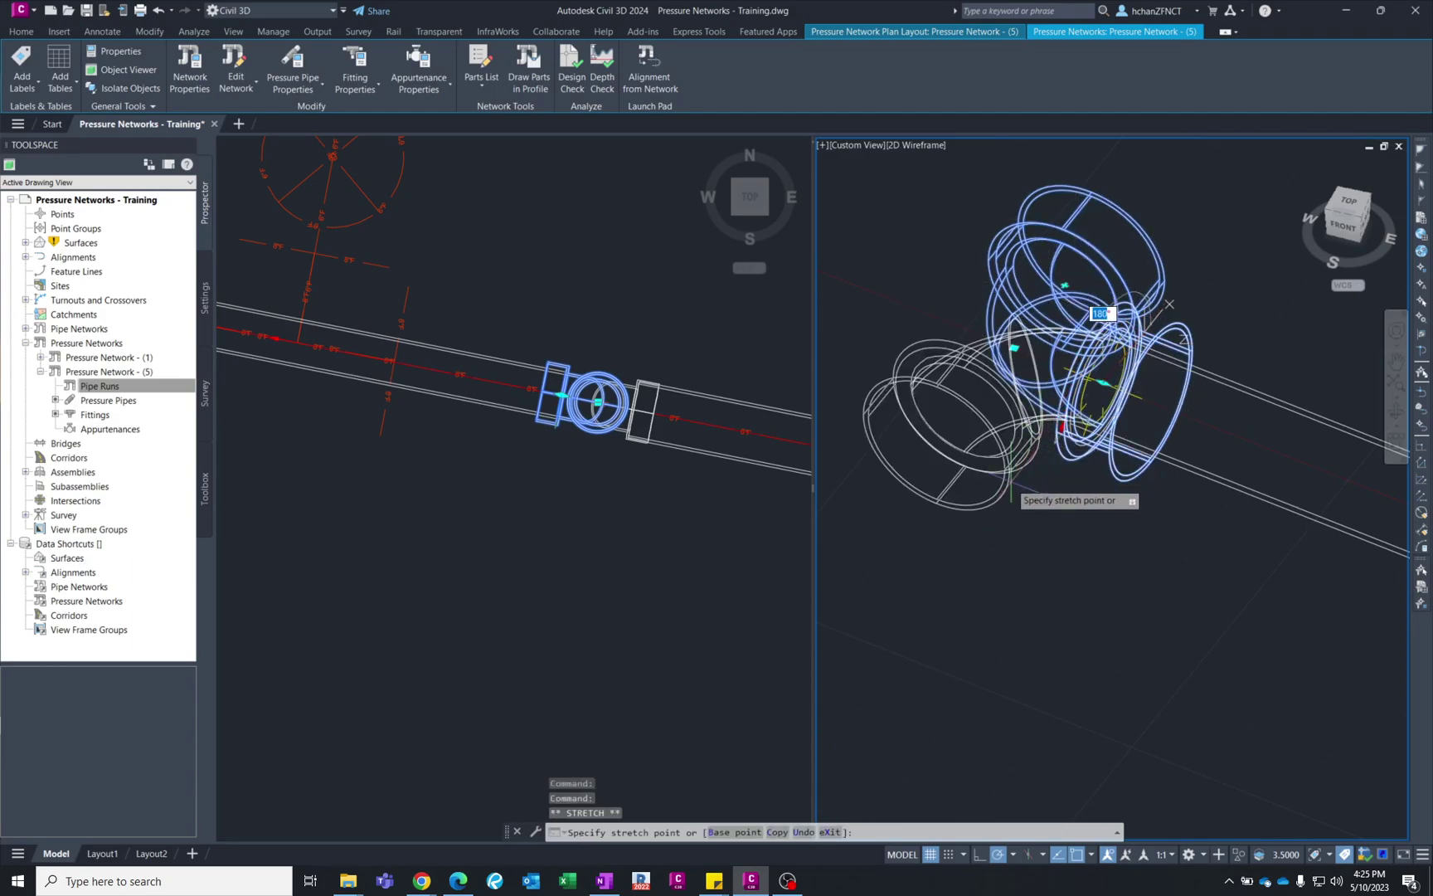
pyautogui.click(1100, 543)
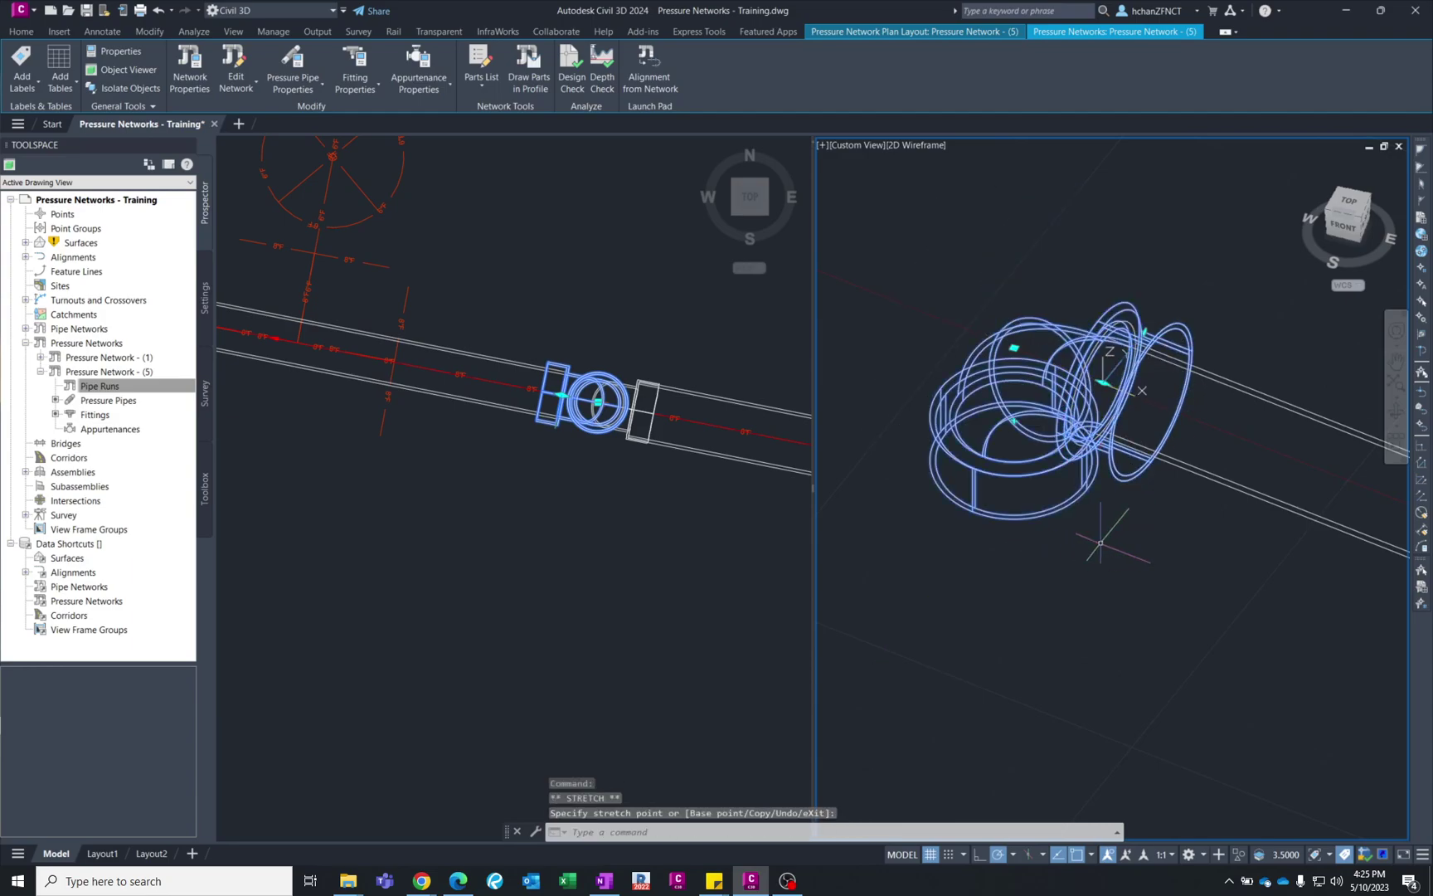
pyautogui.scroll(-8, 1005, 413)
pyautogui.press('Escape')
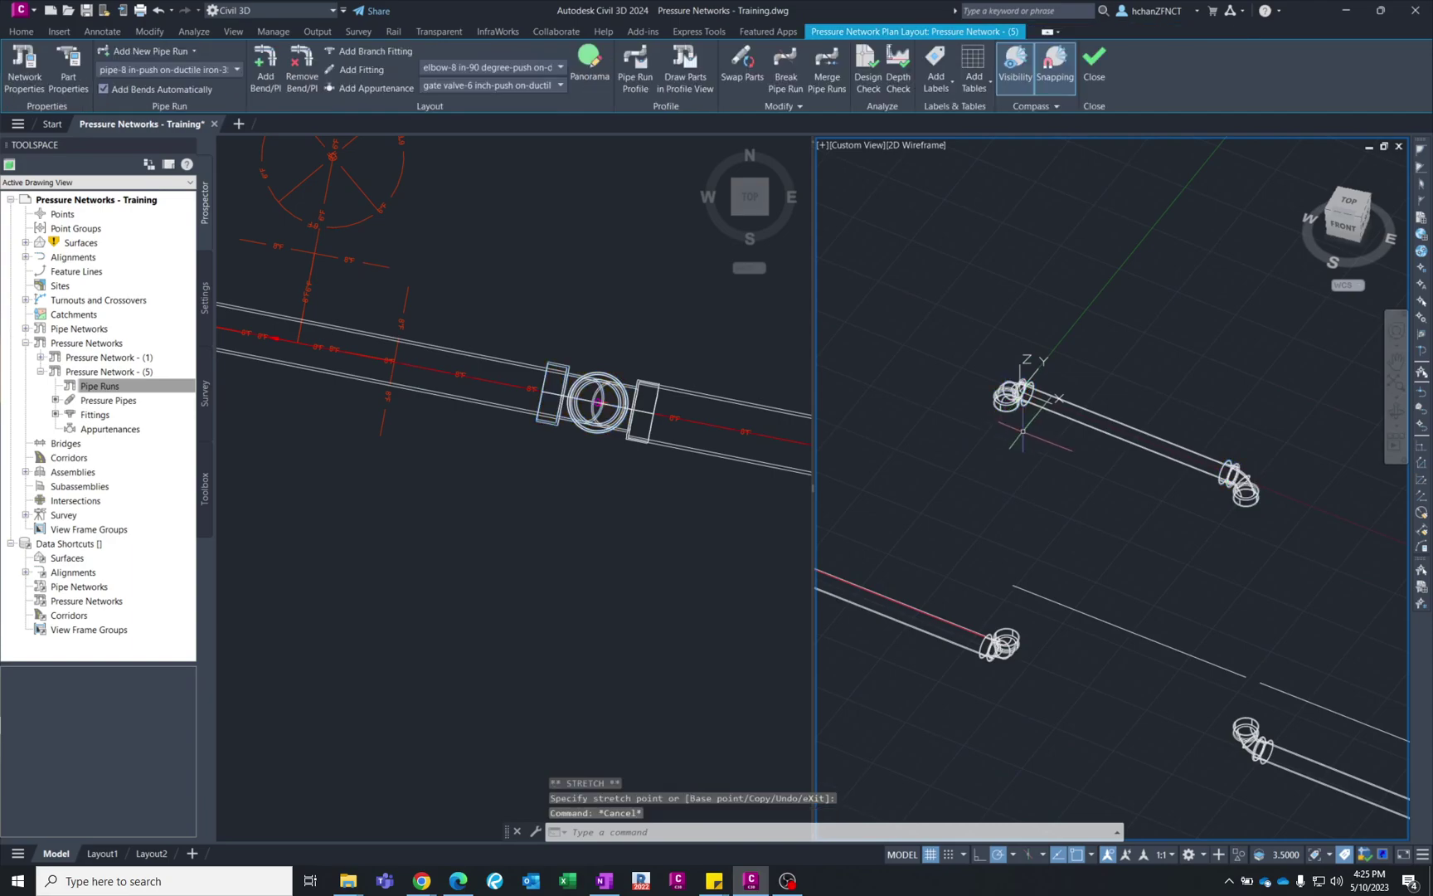
# - Continue the layout from the raised western elbow's open end with a vertical 8-inch pipe down to the upturned elbow below
pyautogui.scroll(5, 983, 412)
pyautogui.scroll(-5, 1047, 375)
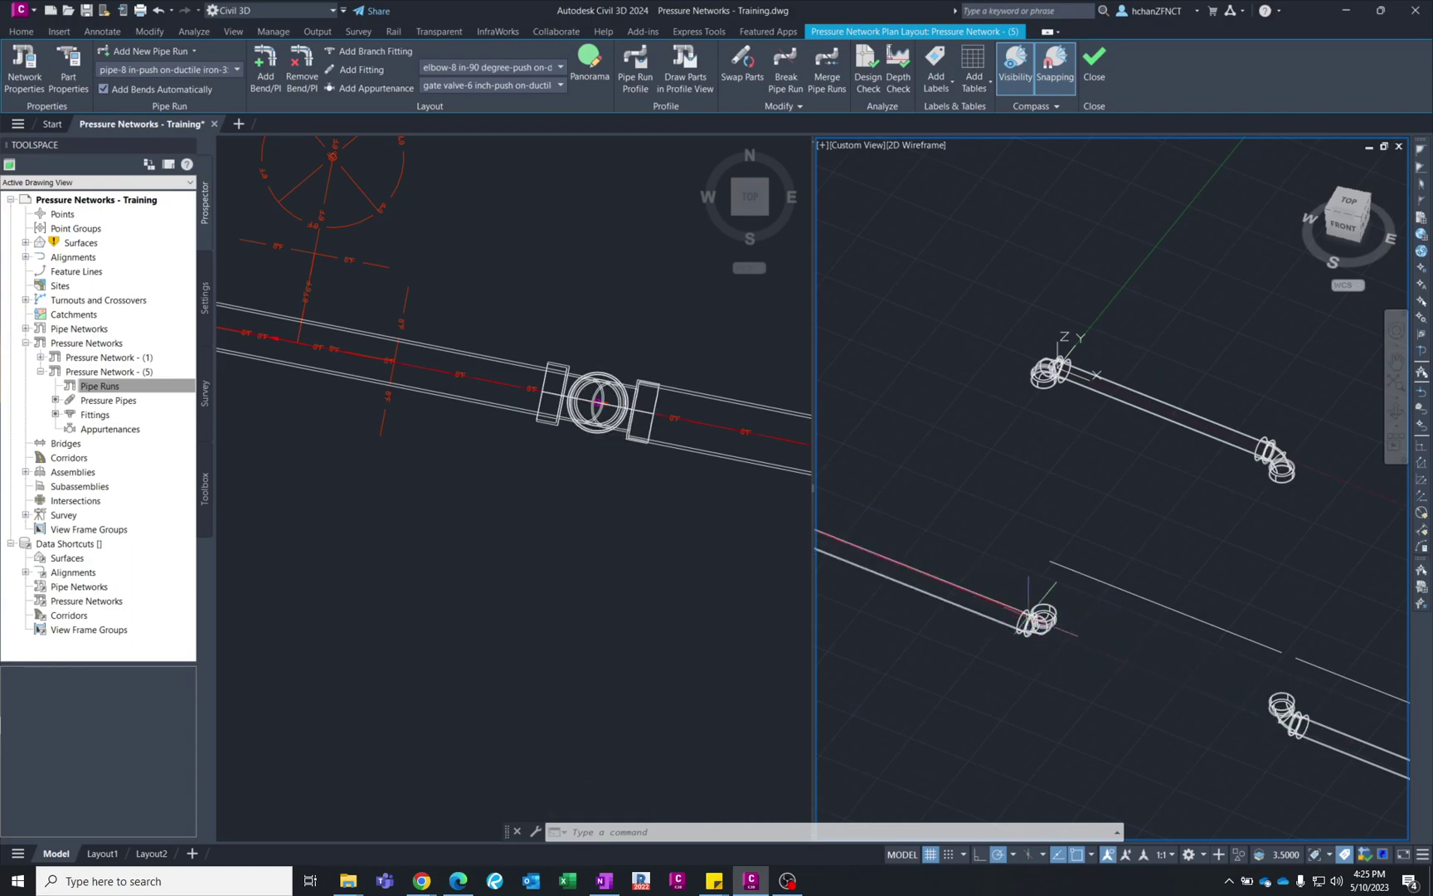
pyautogui.scroll(3, 1049, 375)
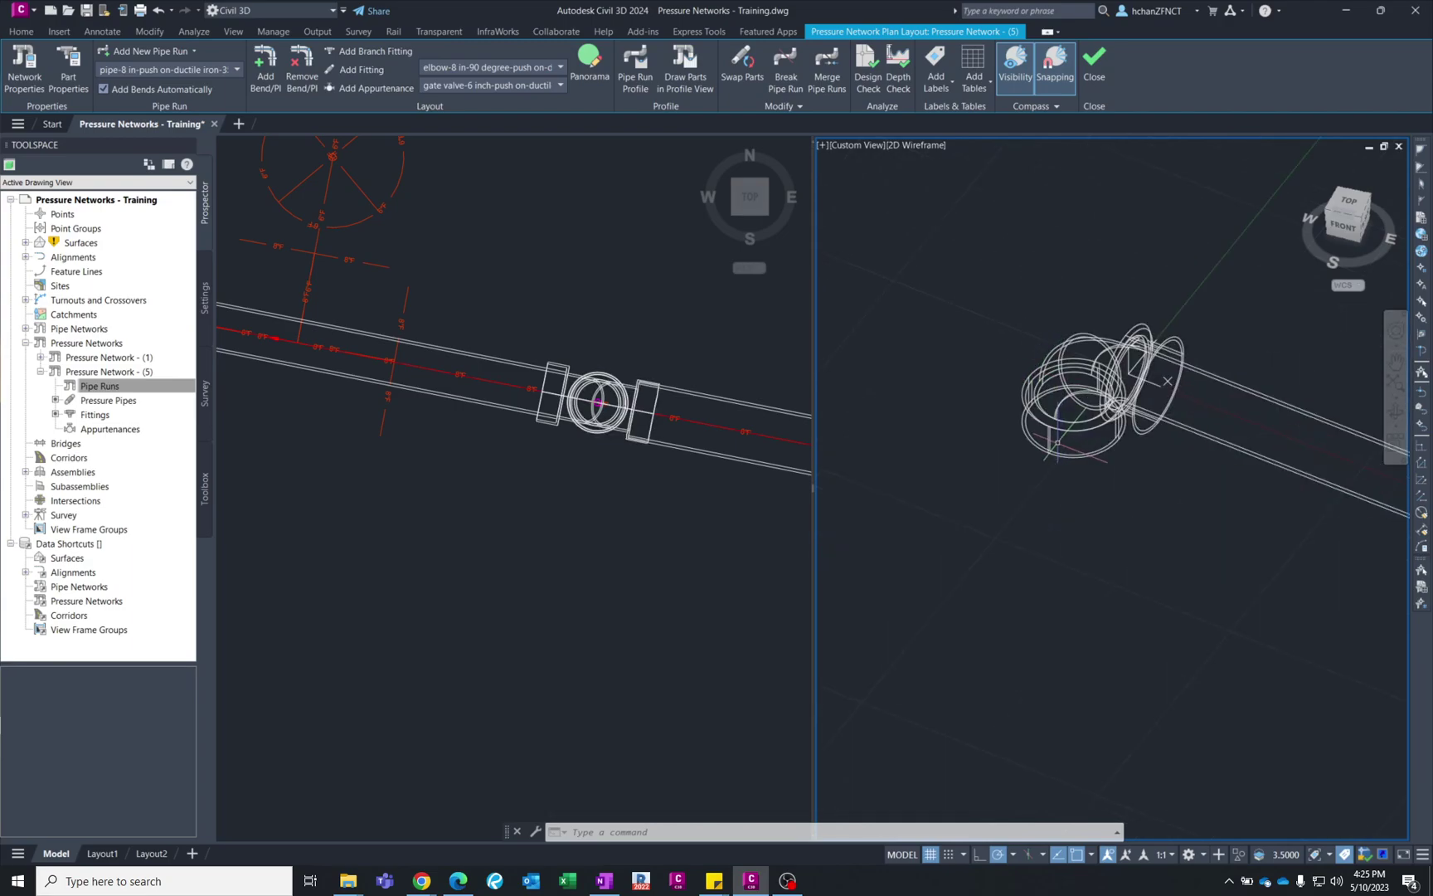
pyautogui.click(1119, 380)
pyautogui.scroll(3, 1076, 395)
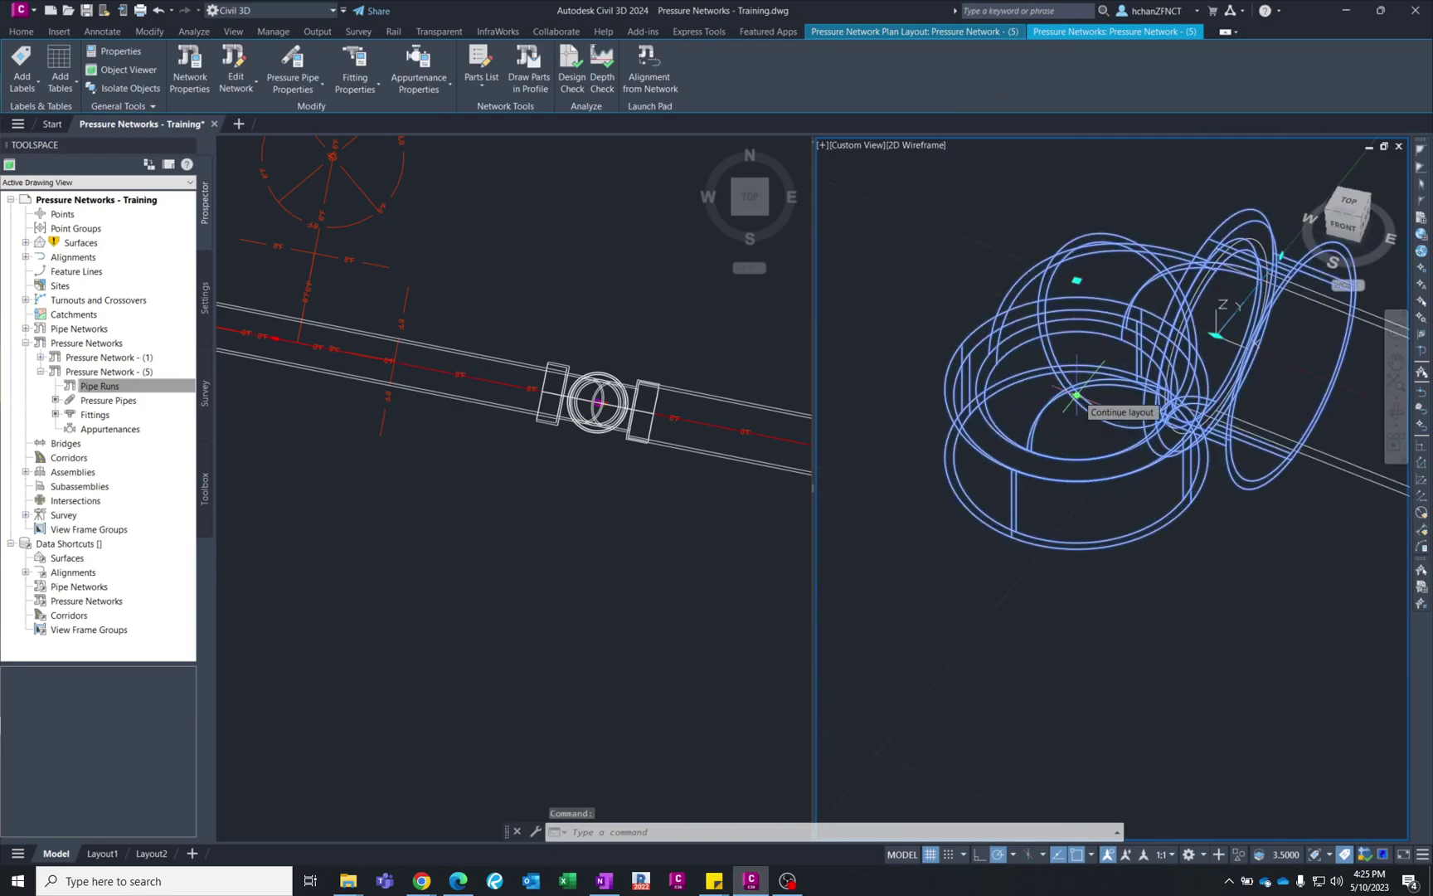
pyautogui.click(1077, 395)
pyautogui.scroll(-5, 1070, 390)
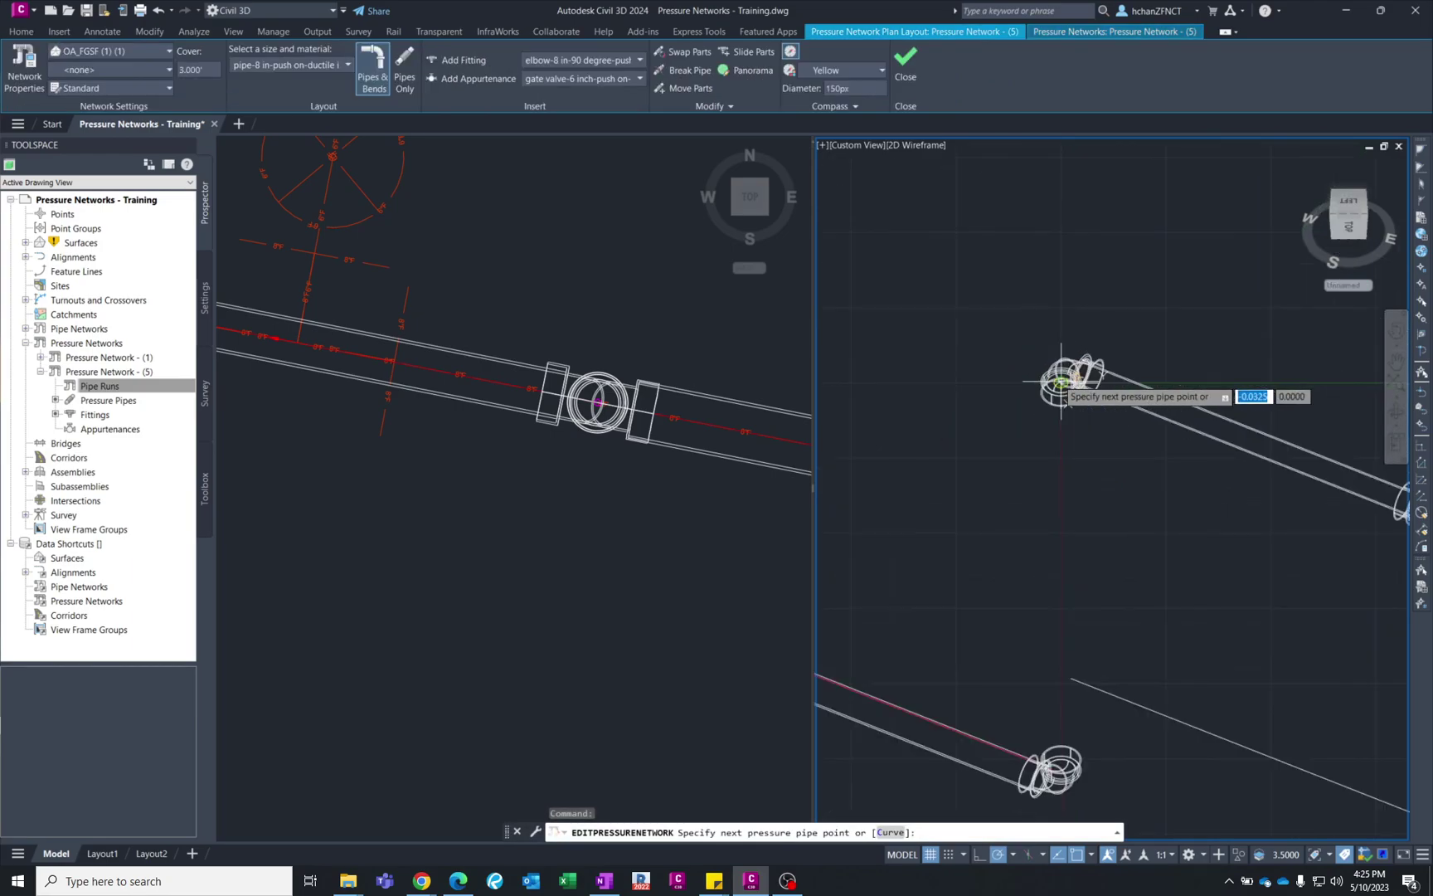
pyautogui.scroll(3, 1047, 616)
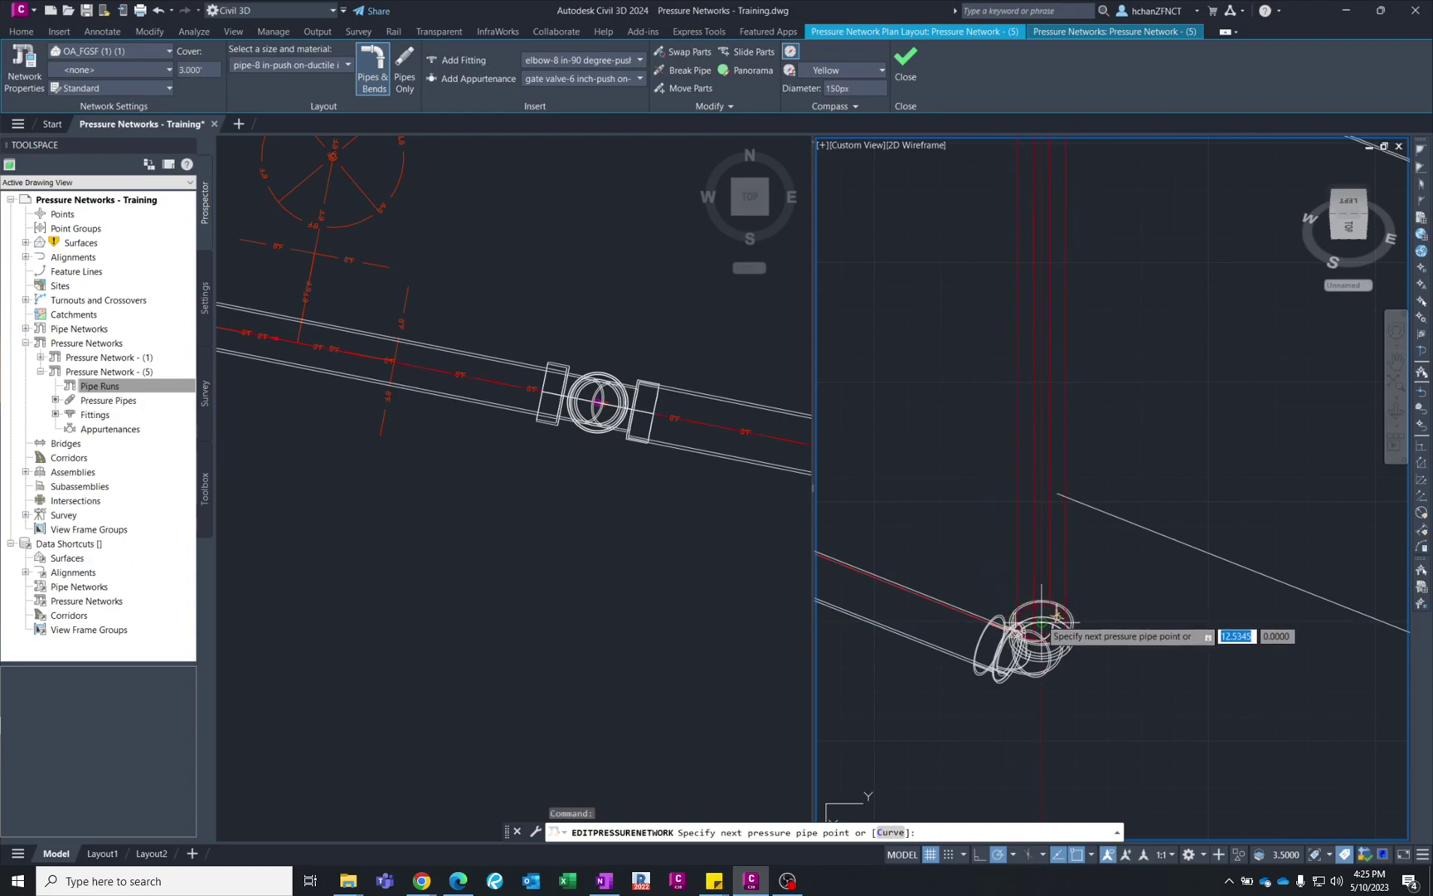
pyautogui.scroll(5, 1042, 624)
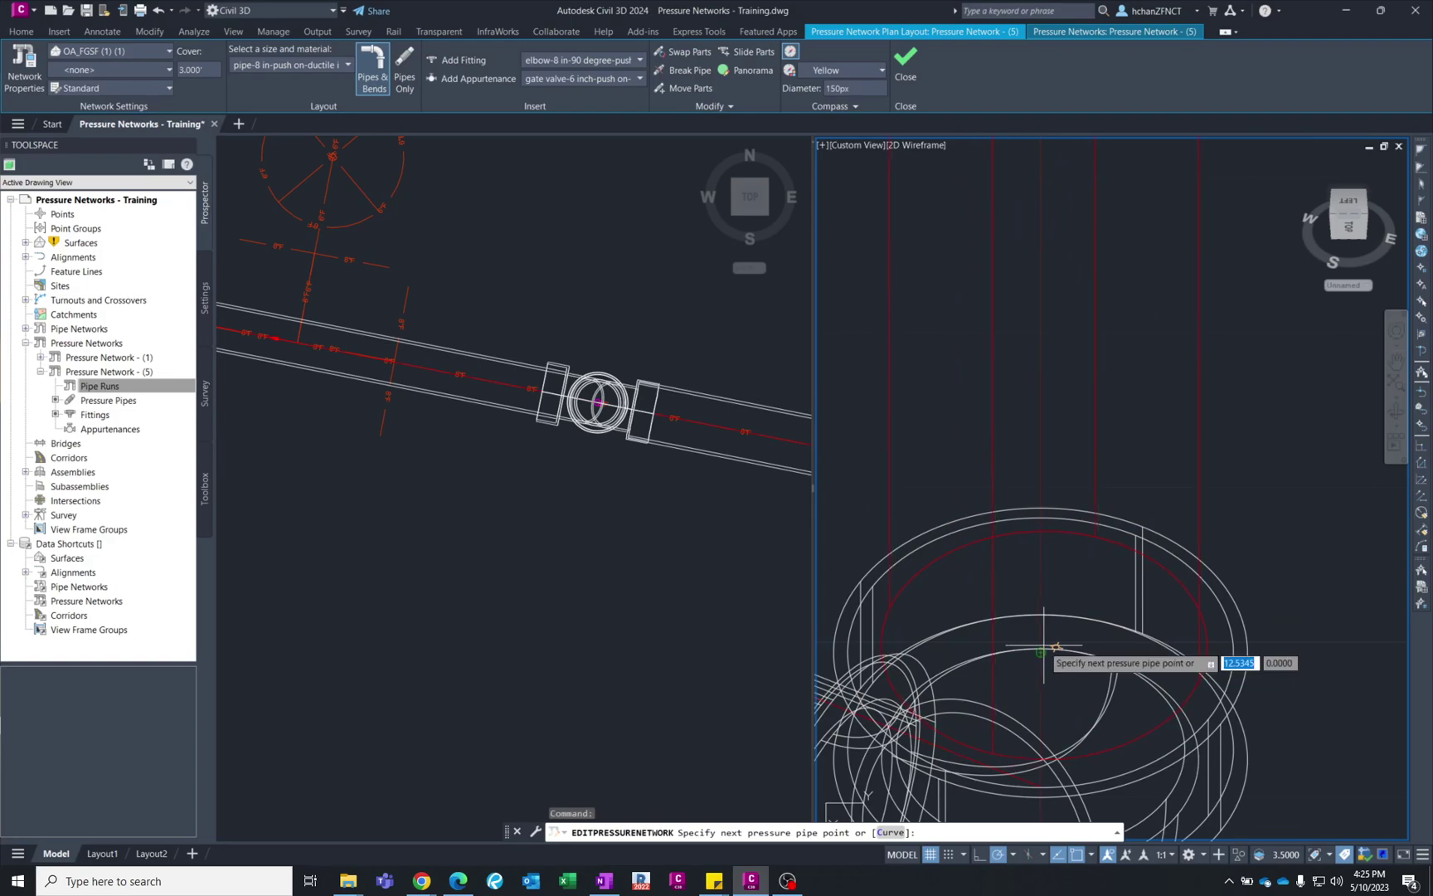
pyautogui.click(1046, 647)
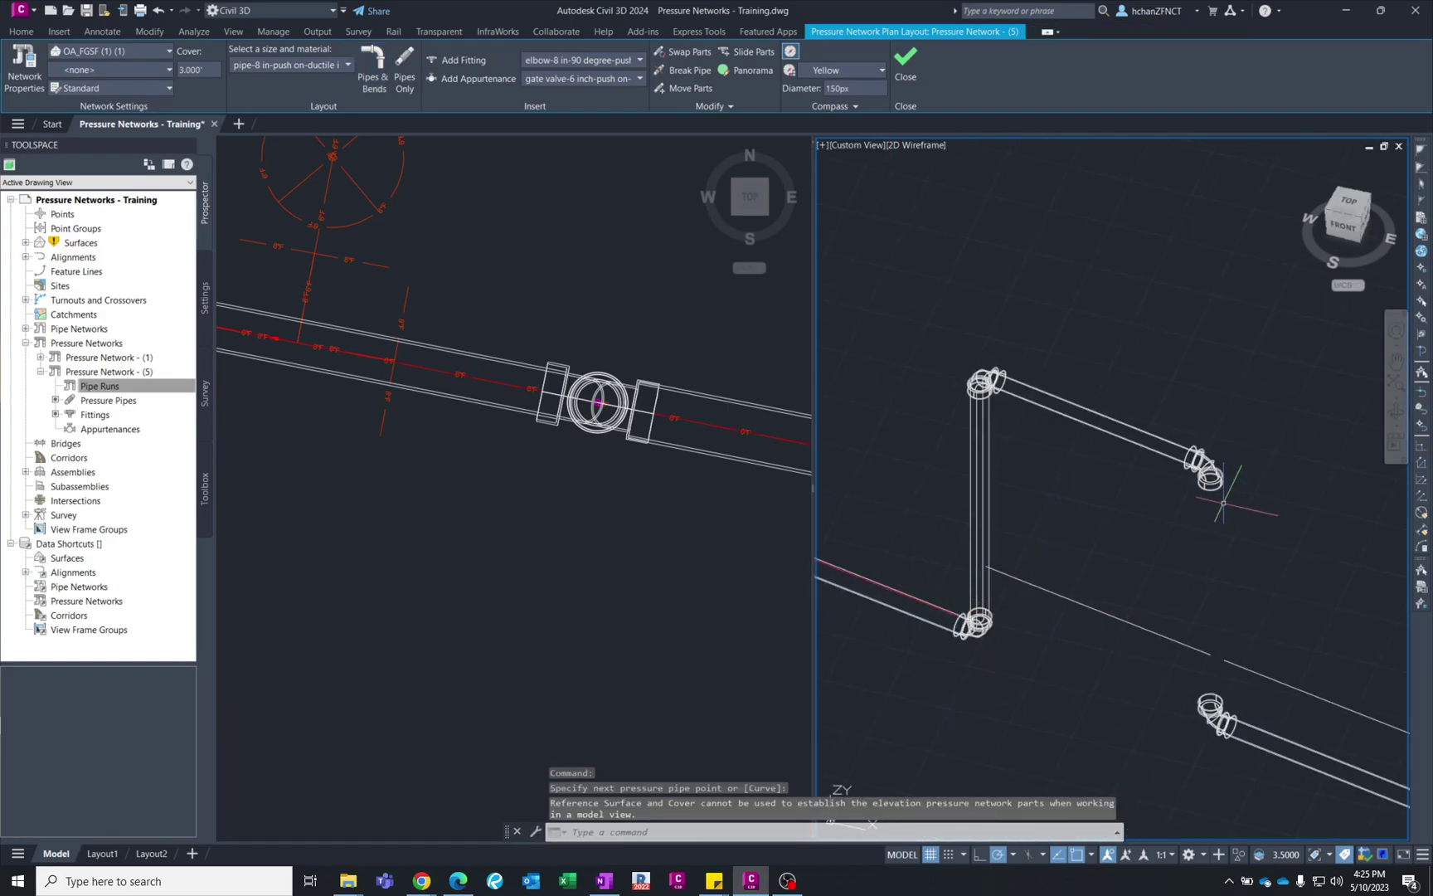
# - Continue the layout from the raised eastern elbow's open end with a vertical 8-inch pipe down to the upturned elbow below
pyautogui.click(1213, 489)
pyautogui.scroll(5, 1215, 496)
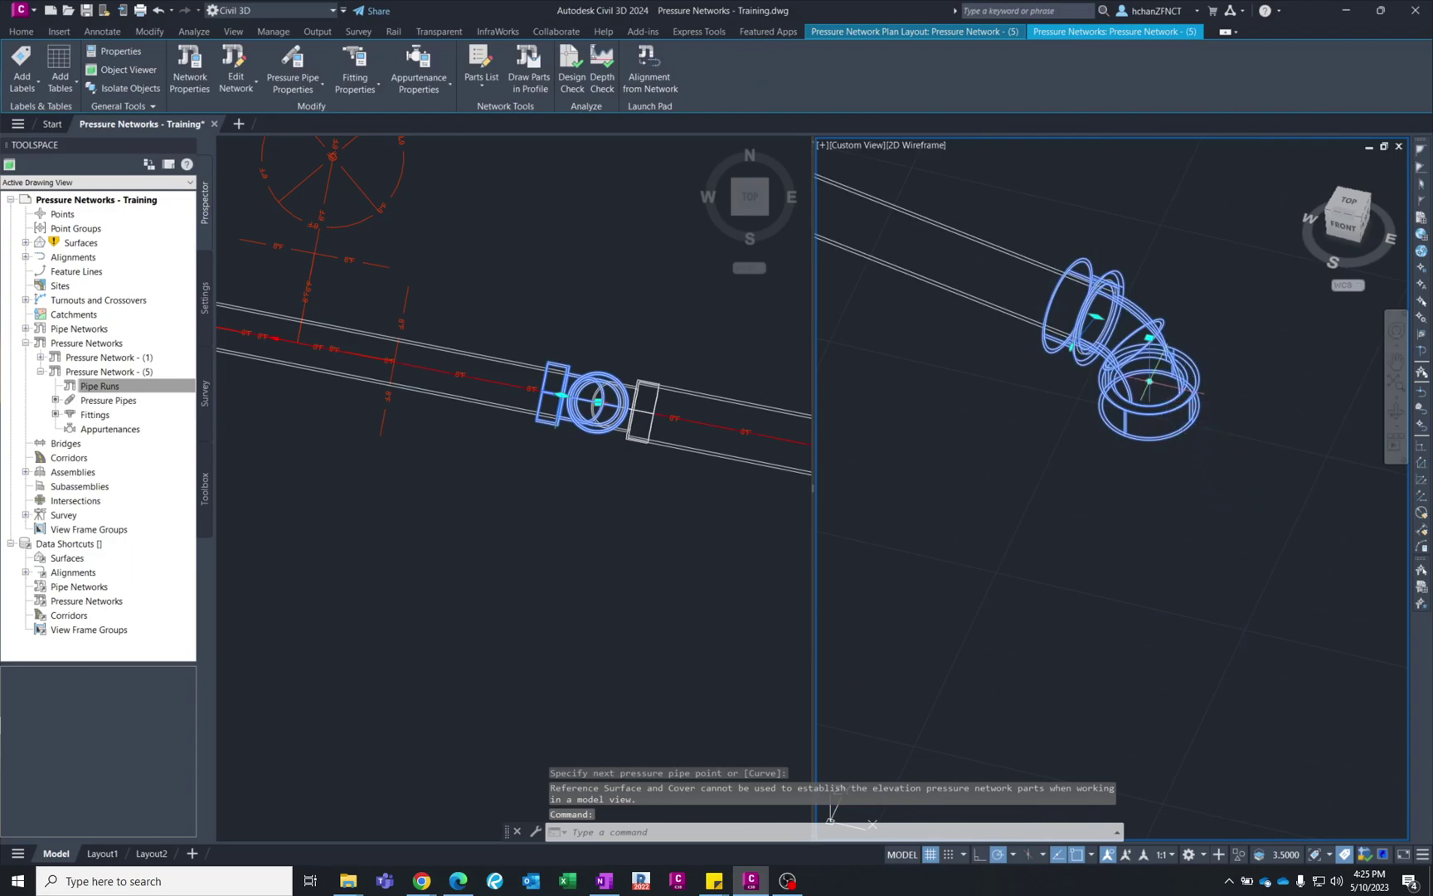
pyautogui.click(1150, 381)
pyautogui.scroll(-8, 1096, 406)
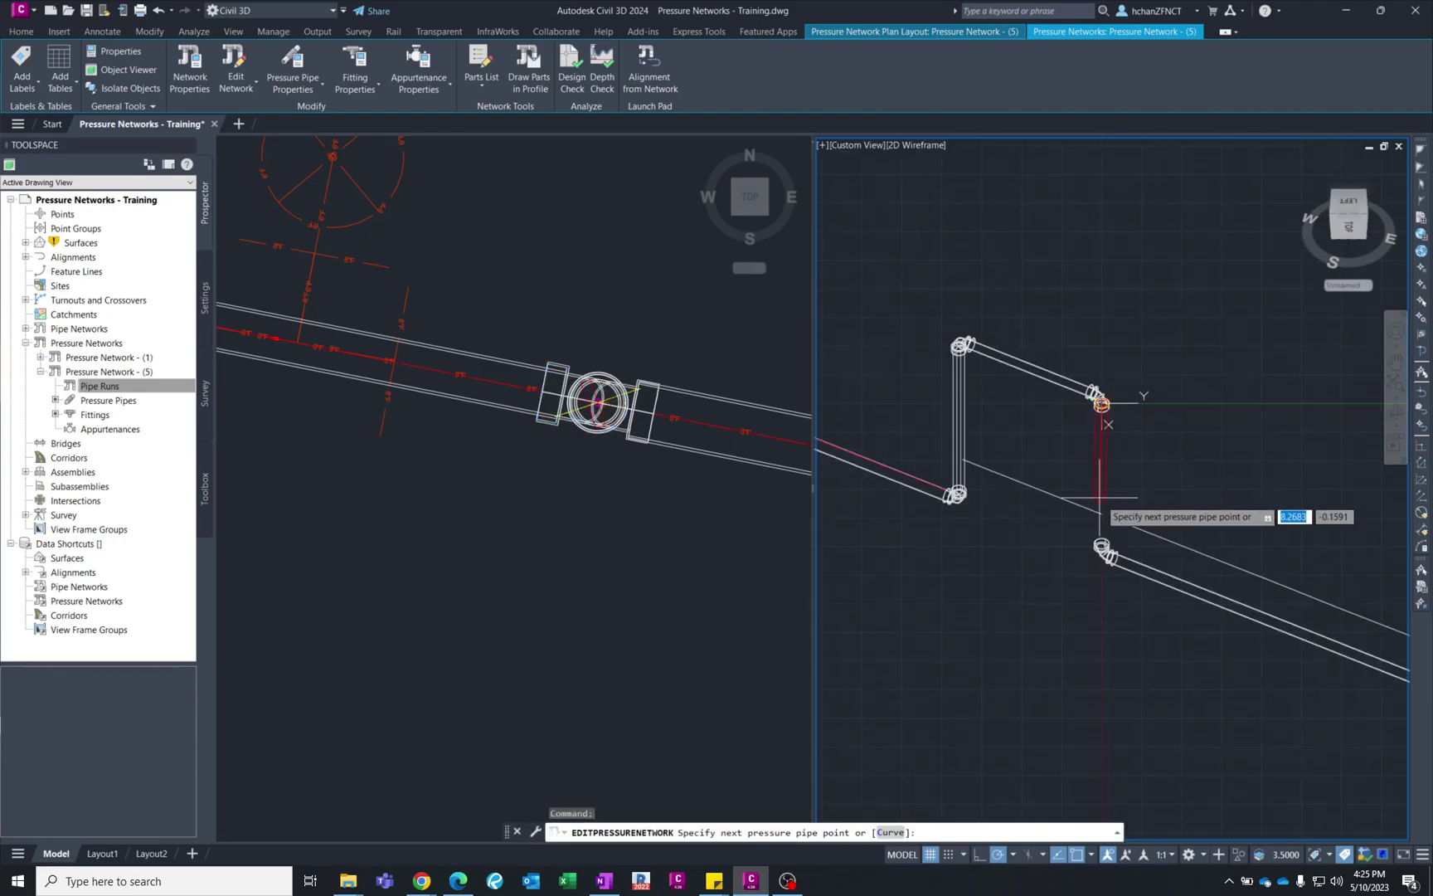
pyautogui.scroll(4, 1107, 517)
pyautogui.scroll(2, 1113, 524)
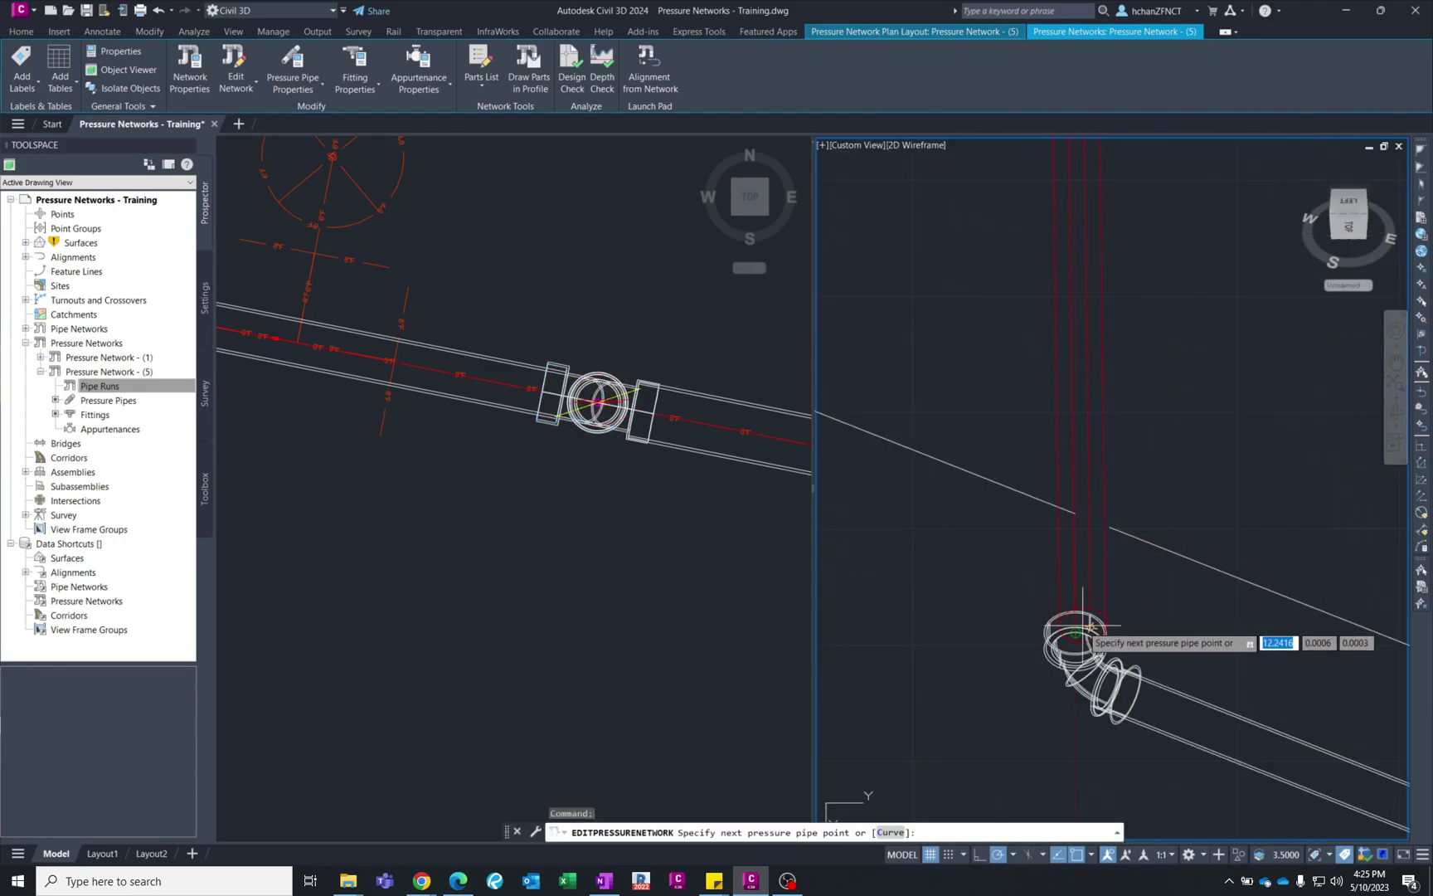
pyautogui.click(1082, 626)
pyautogui.scroll(-4, 1166, 628)
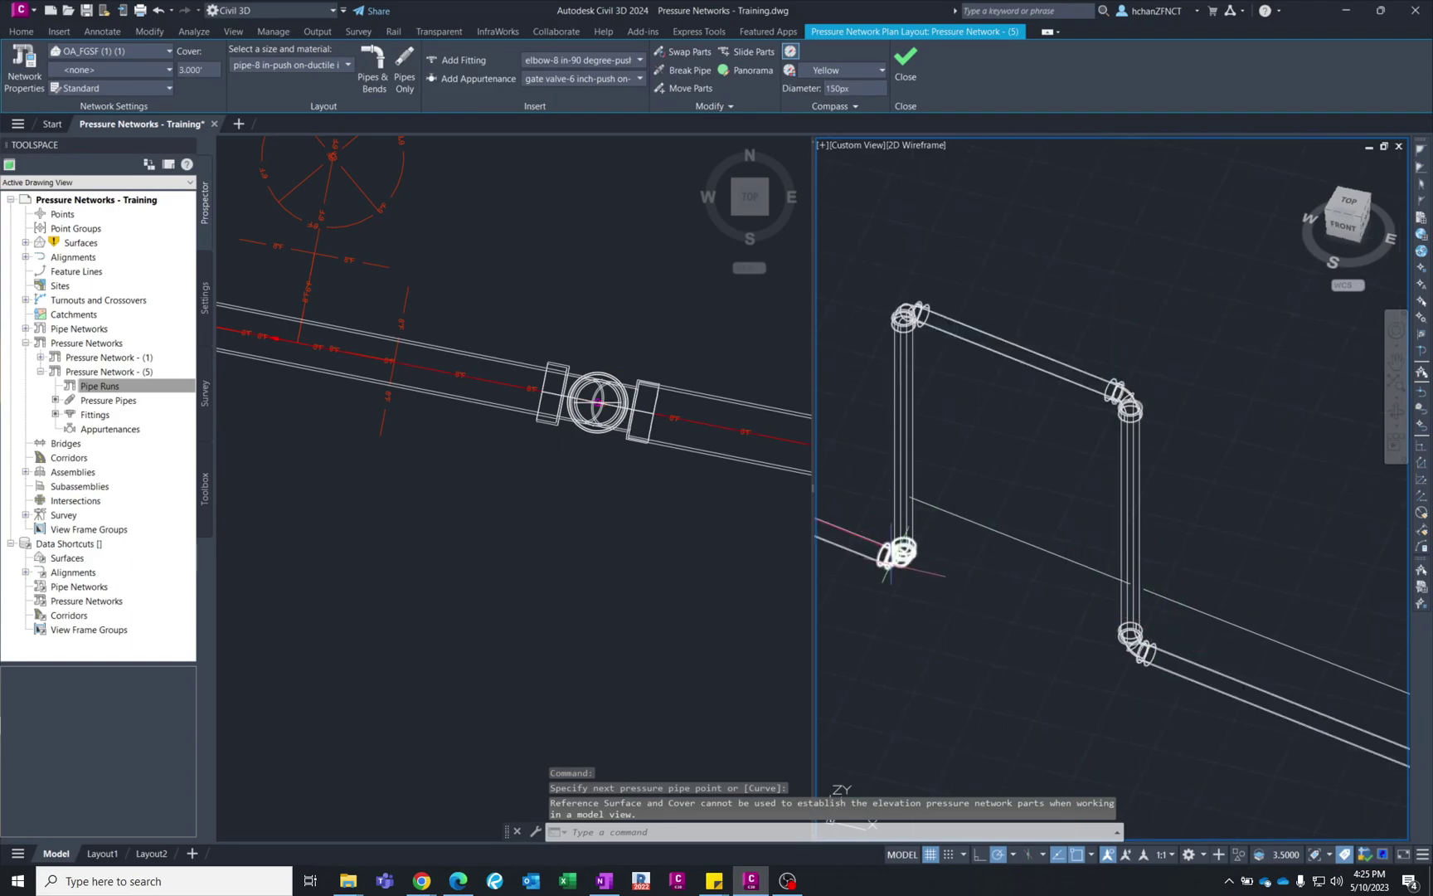
pyautogui.press('Escape')
pyautogui.click(996, 491)
pyautogui.click(995, 489)
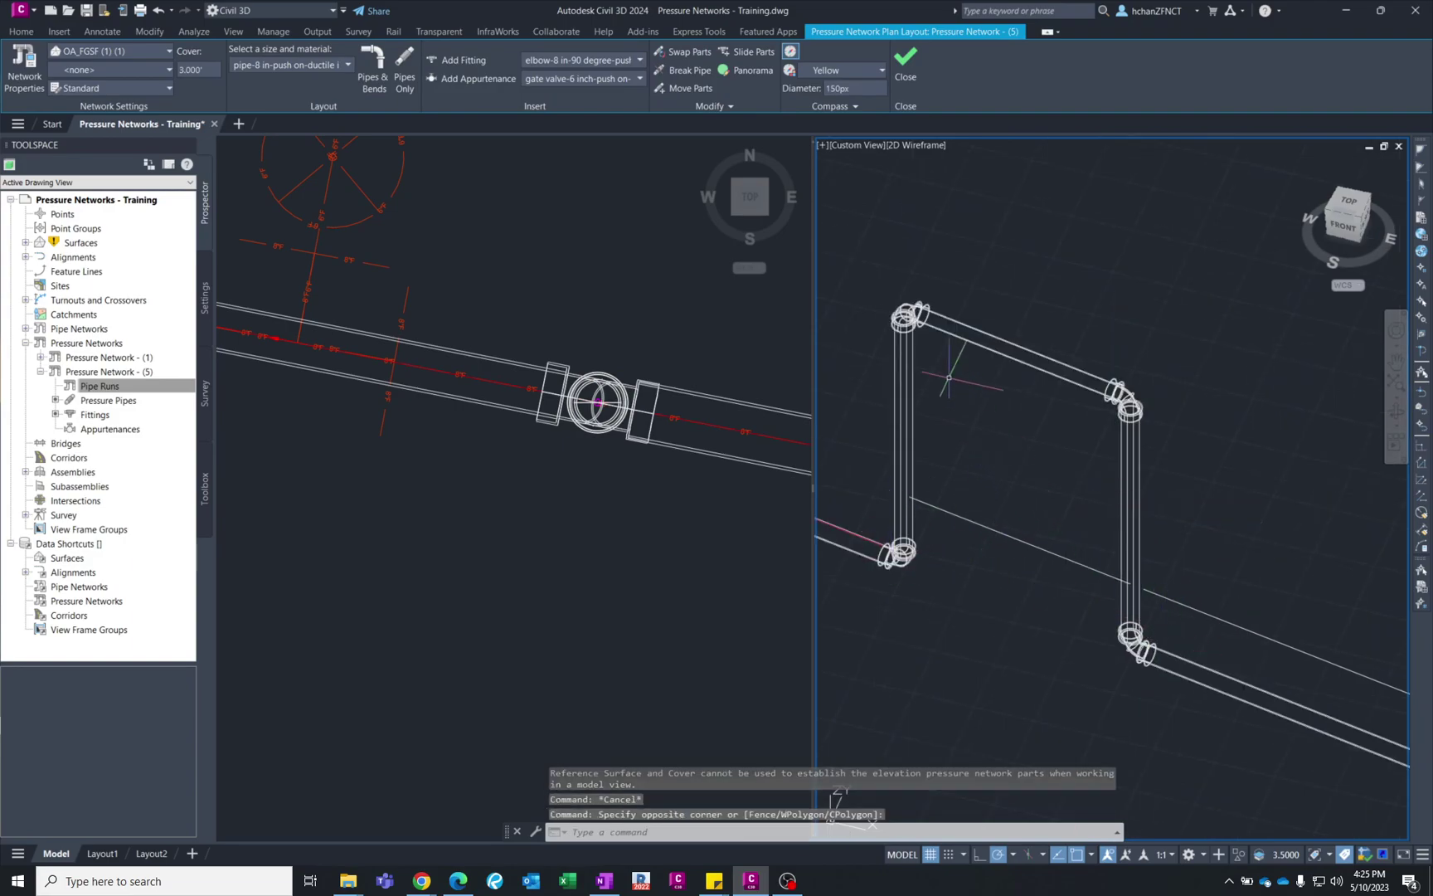
# - Switch the 3D viewport to the Conceptual visual style and examine the completed vertical pipe crossing from other sides
pyautogui.click(926, 152)
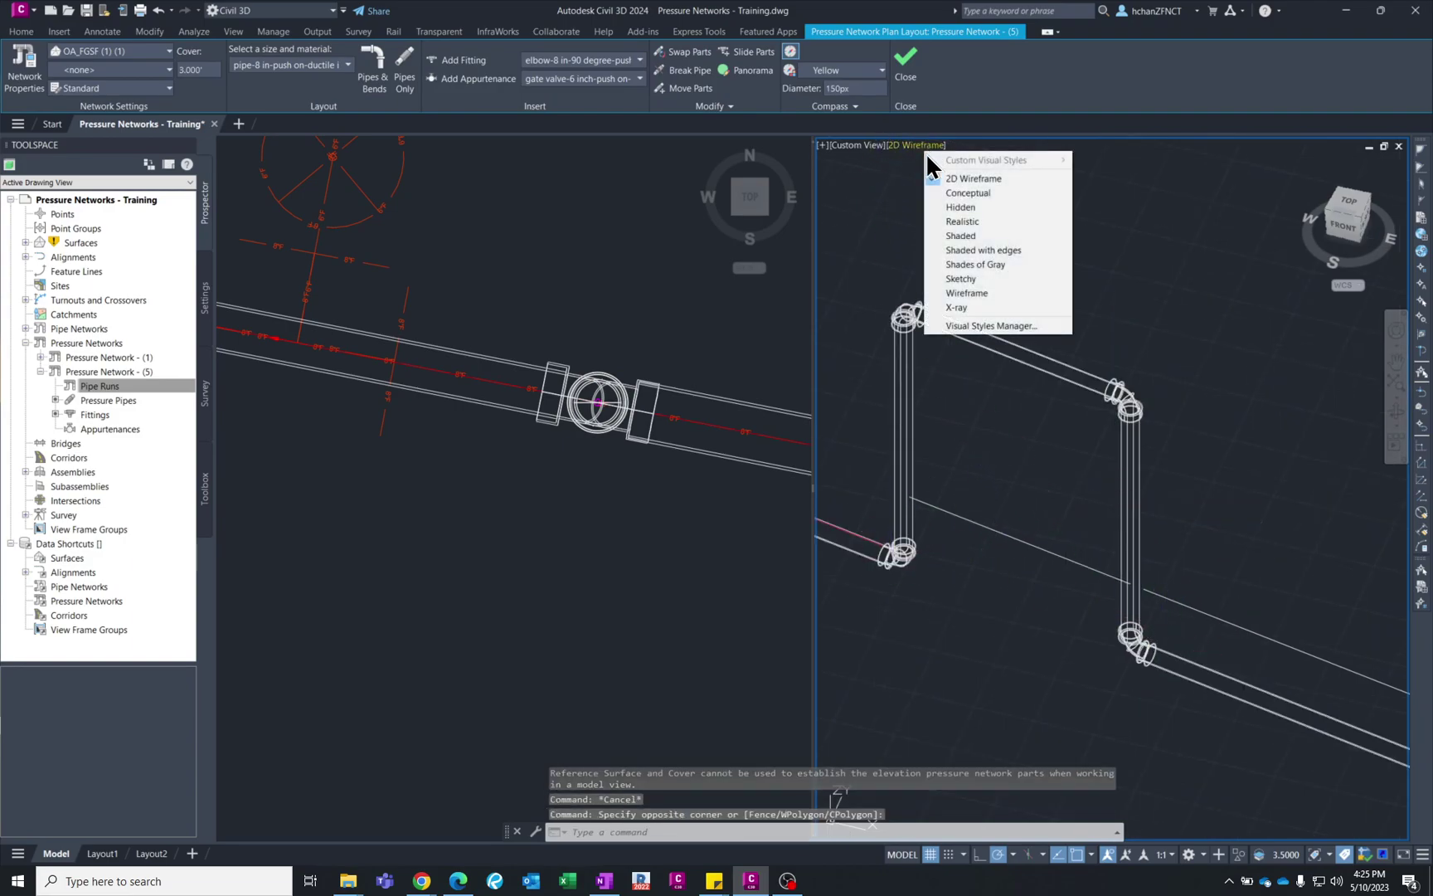
pyautogui.click(970, 190)
pyautogui.keyDown('shift'); pyautogui.moveTo(1047, 415); pyautogui.dragTo(970, 448, button='middle'); pyautogui.keyUp('shift')
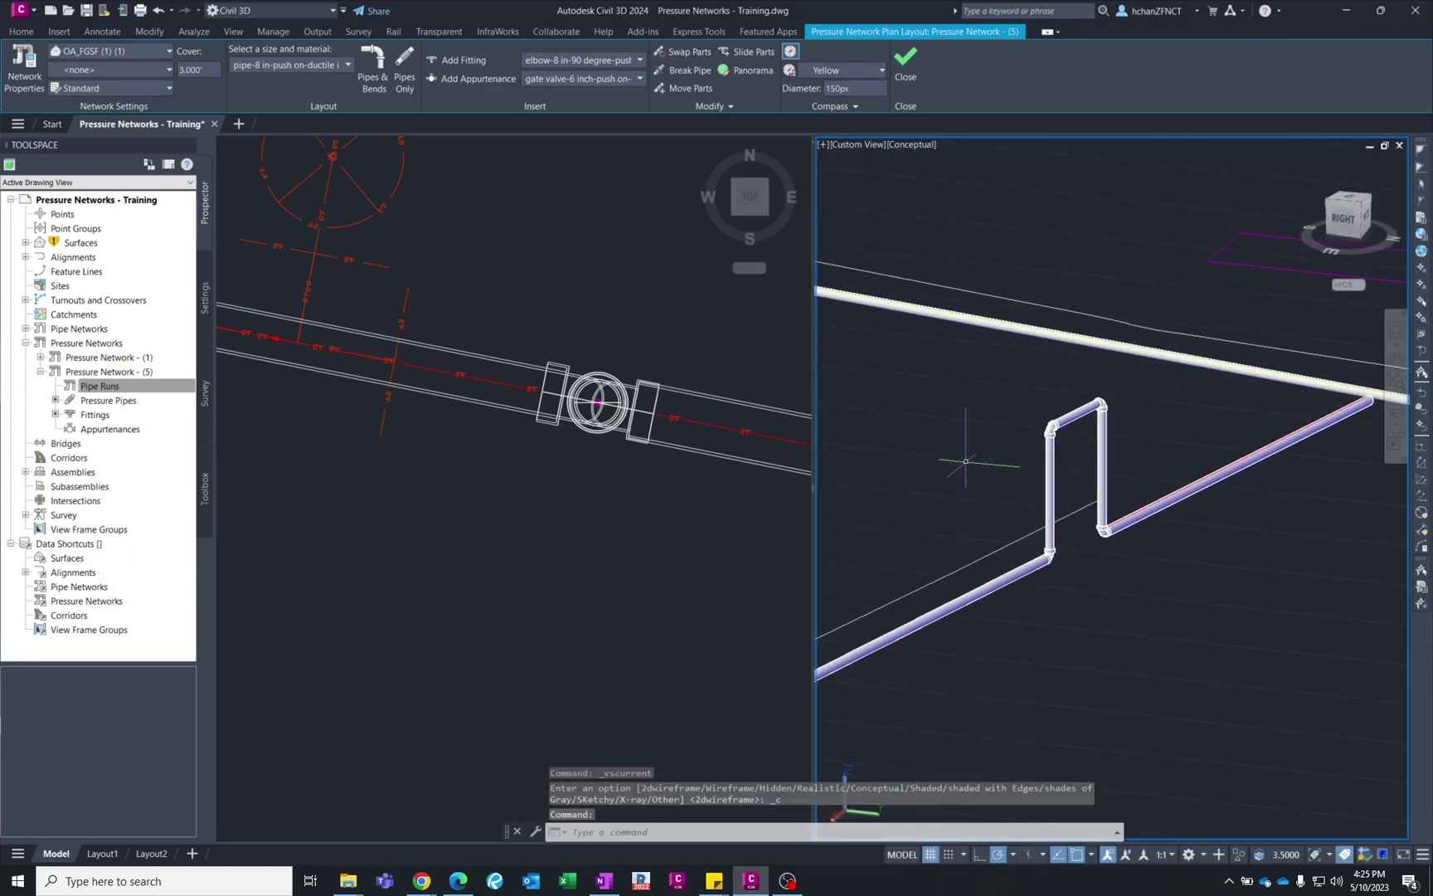
pyautogui.keyDown('shift'); pyautogui.moveTo(1153, 440); pyautogui.dragTo(1062, 461, button='middle'); pyautogui.keyUp('shift')
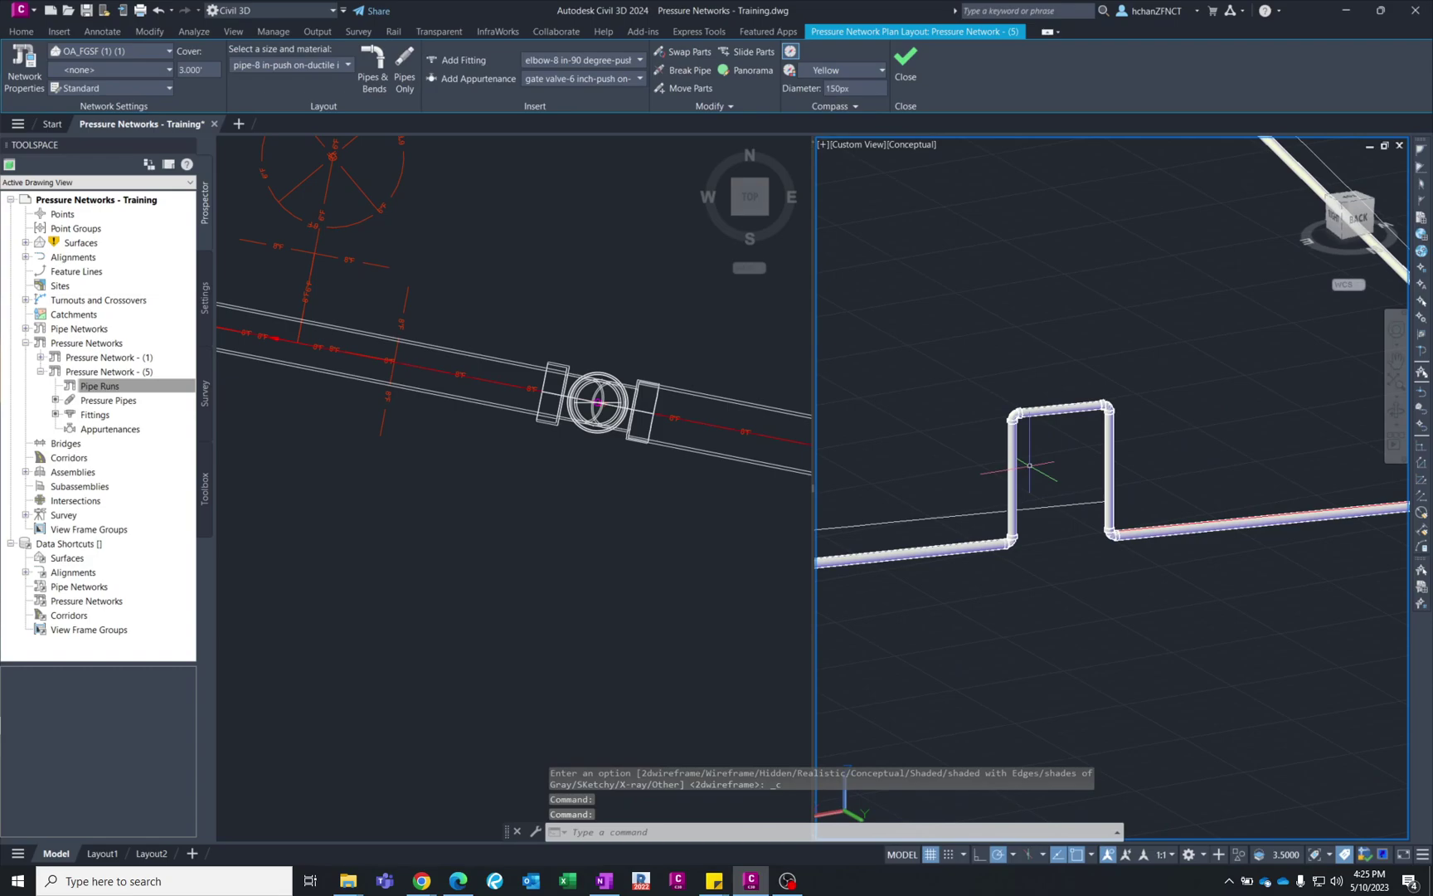